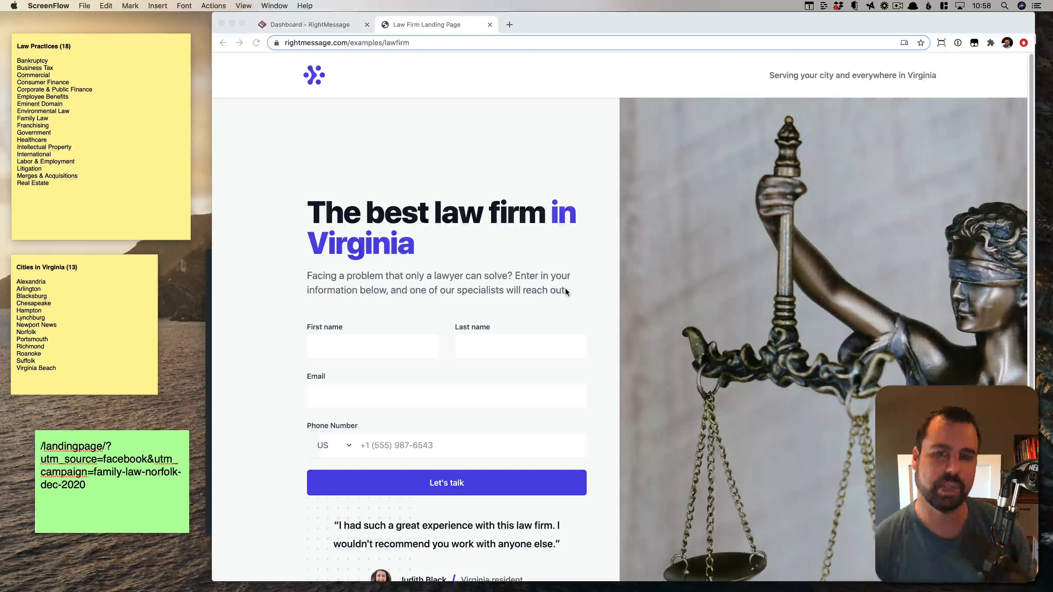
# Bring up the RightMessage dashboard and look over the notes listing law practices and Virginia cities.
pyautogui.click(562, 276)
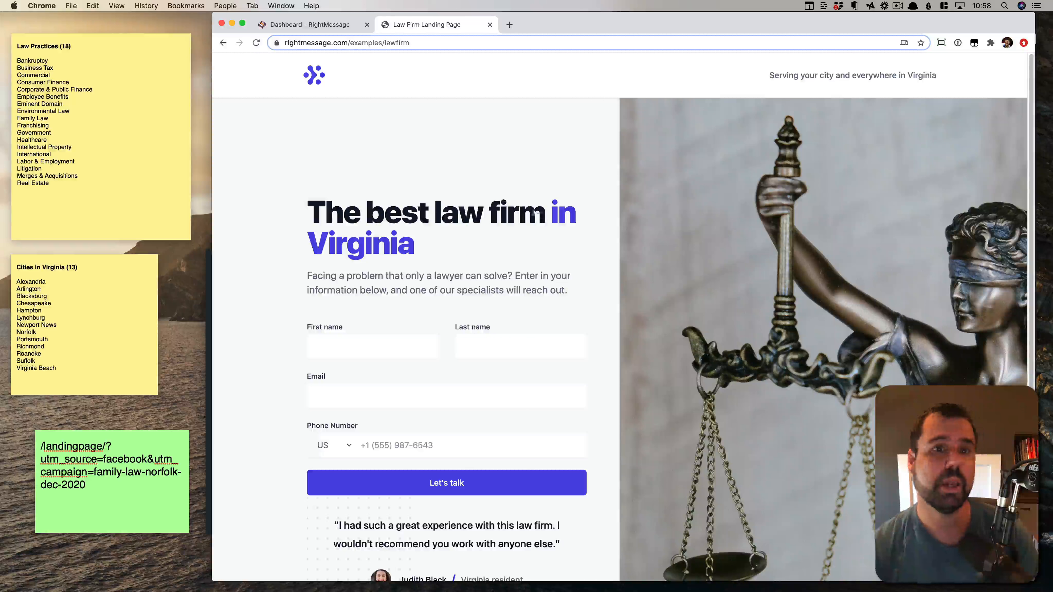
pyautogui.click(321, 26)
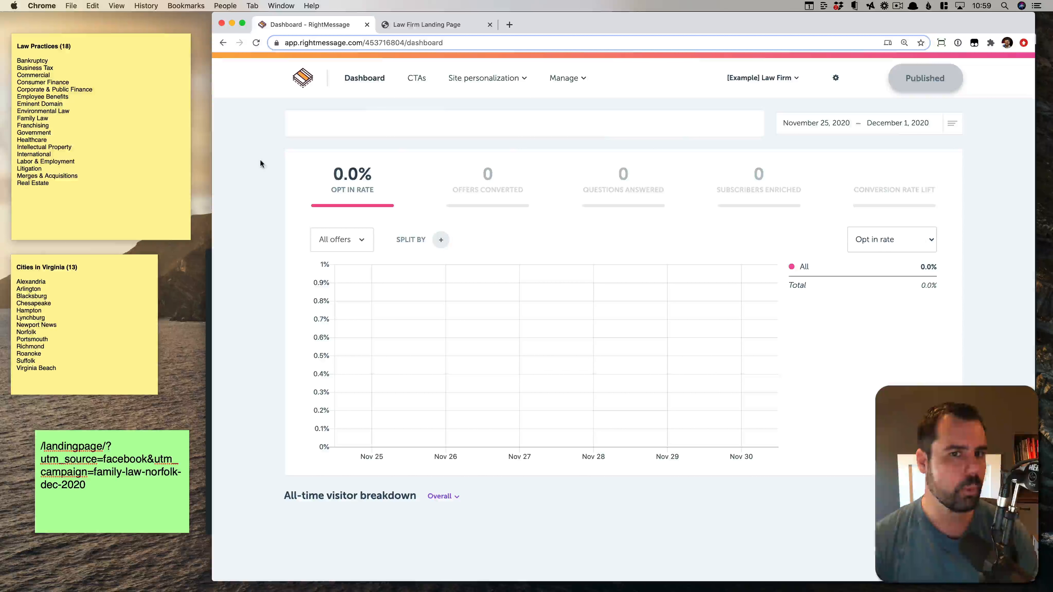
pyautogui.click(102, 133)
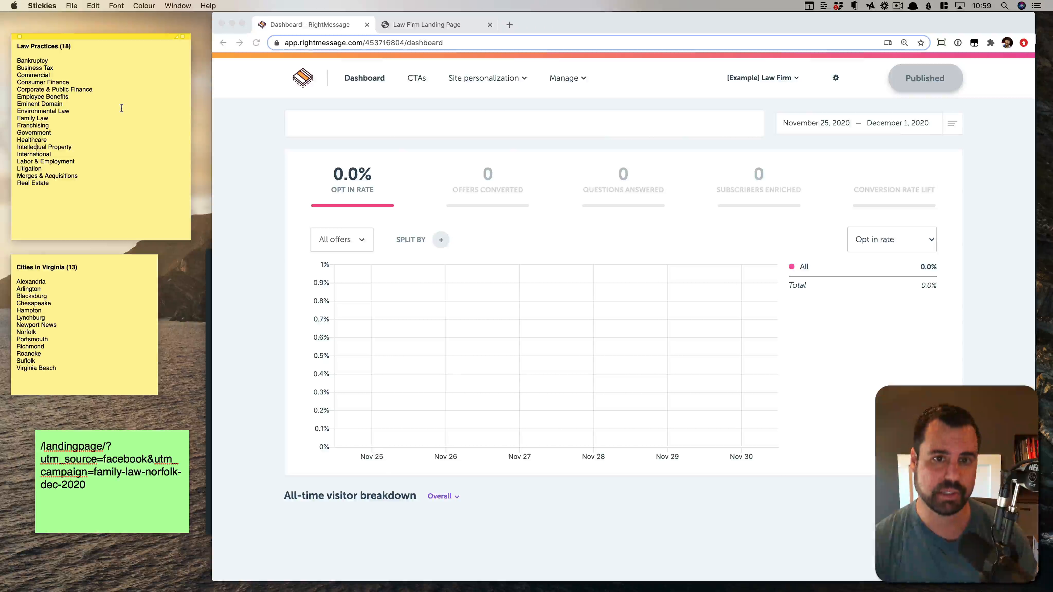
pyautogui.click(83, 312)
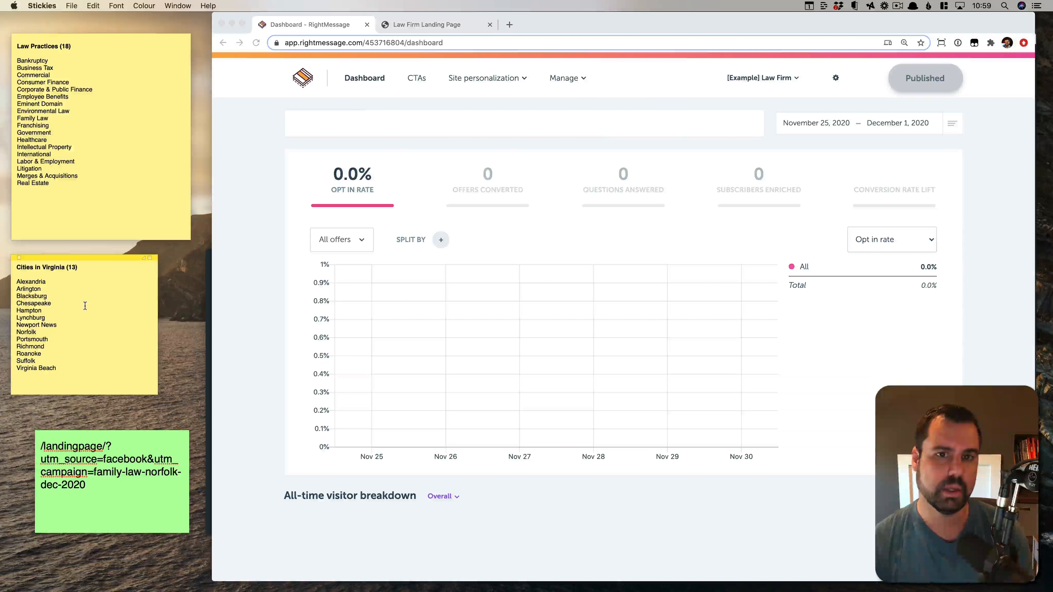
pyautogui.click(100, 173)
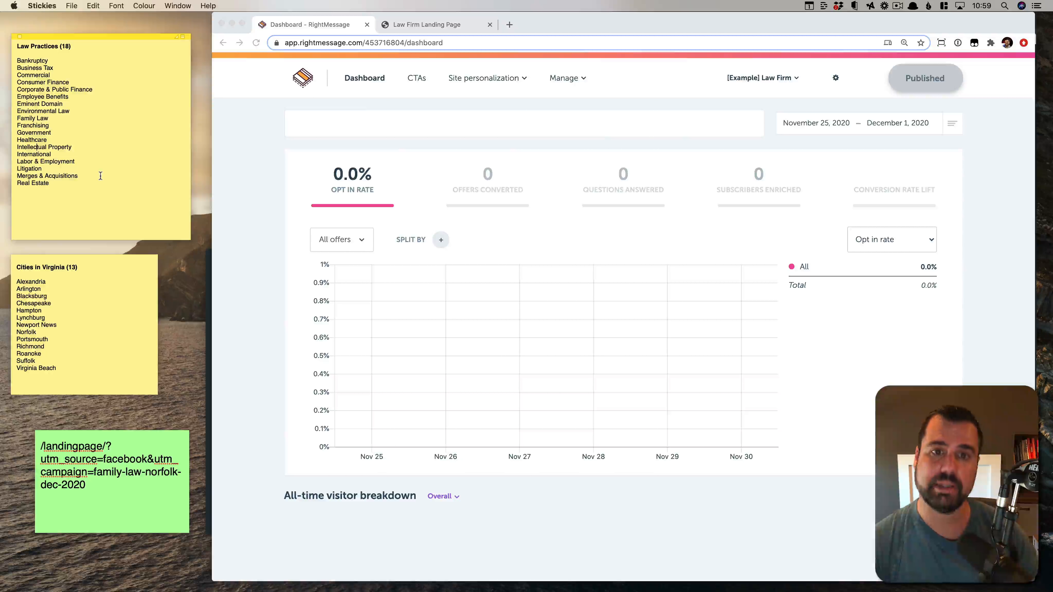
pyautogui.click(54, 322)
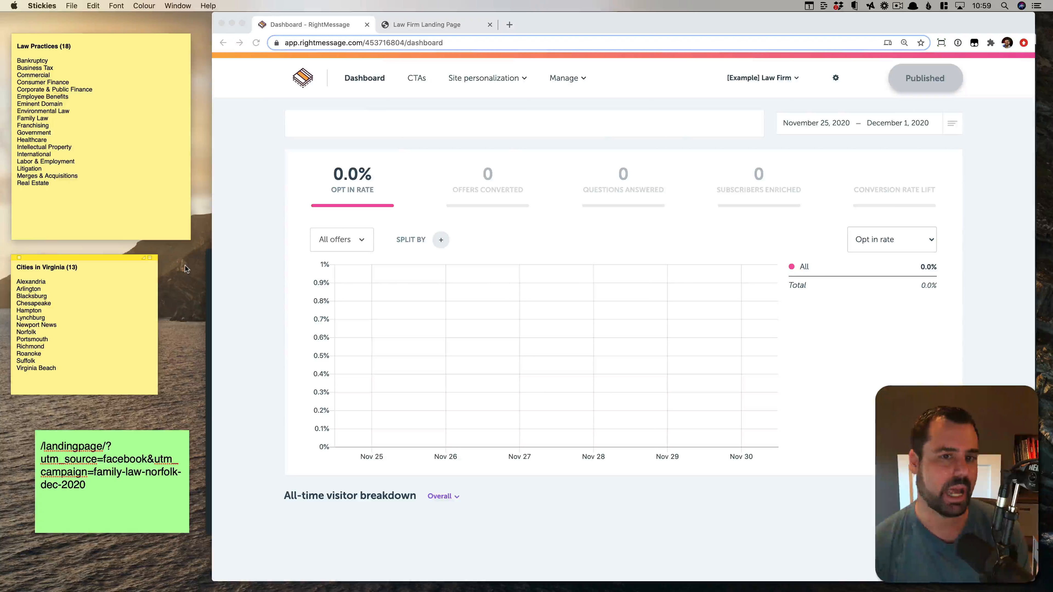
# Create a custom segment group named Law Practices.
pyautogui.click(625, 80)
pyautogui.click(567, 78)
pyautogui.click(572, 117)
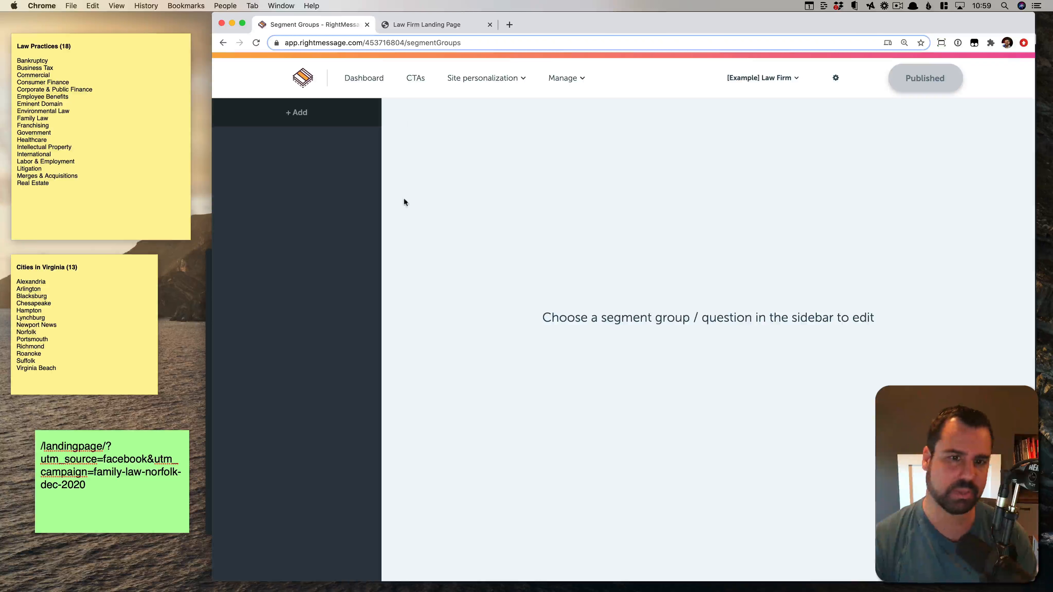
pyautogui.click(317, 117)
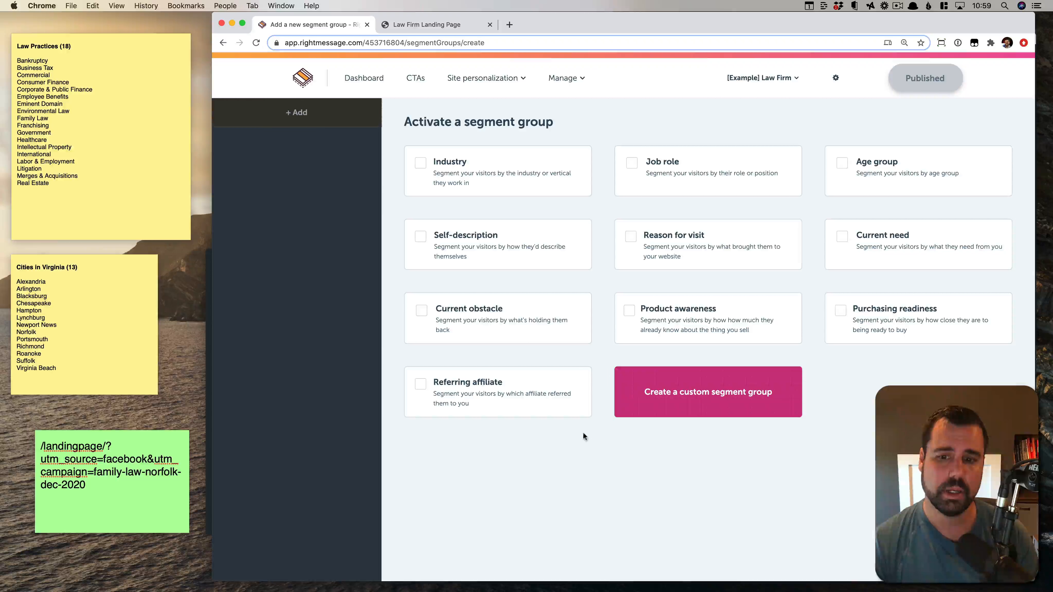
pyautogui.click(707, 402)
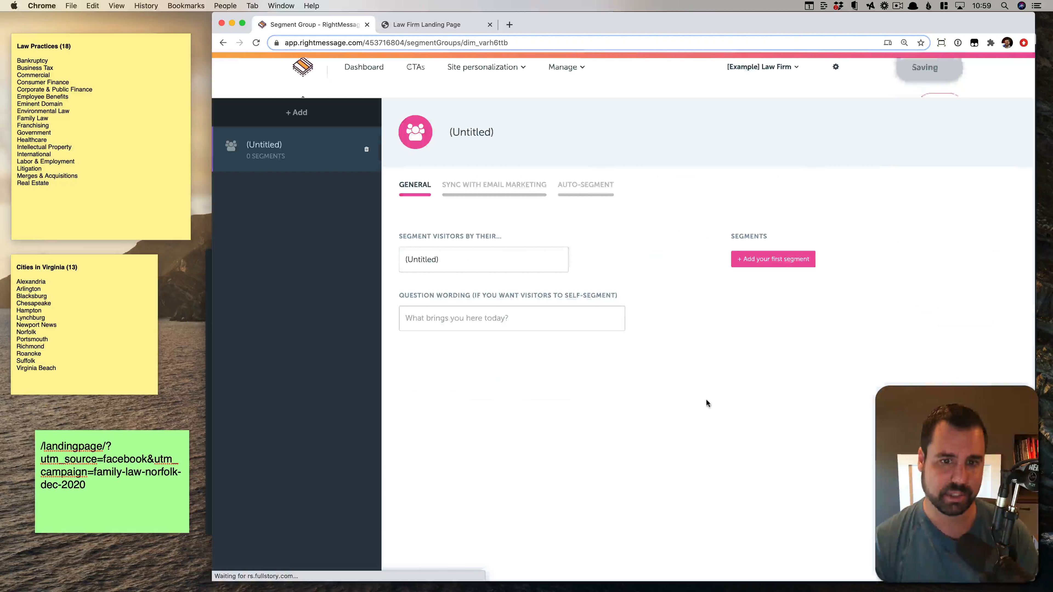
pyautogui.click(494, 263)
pyautogui.write('Law Practices')
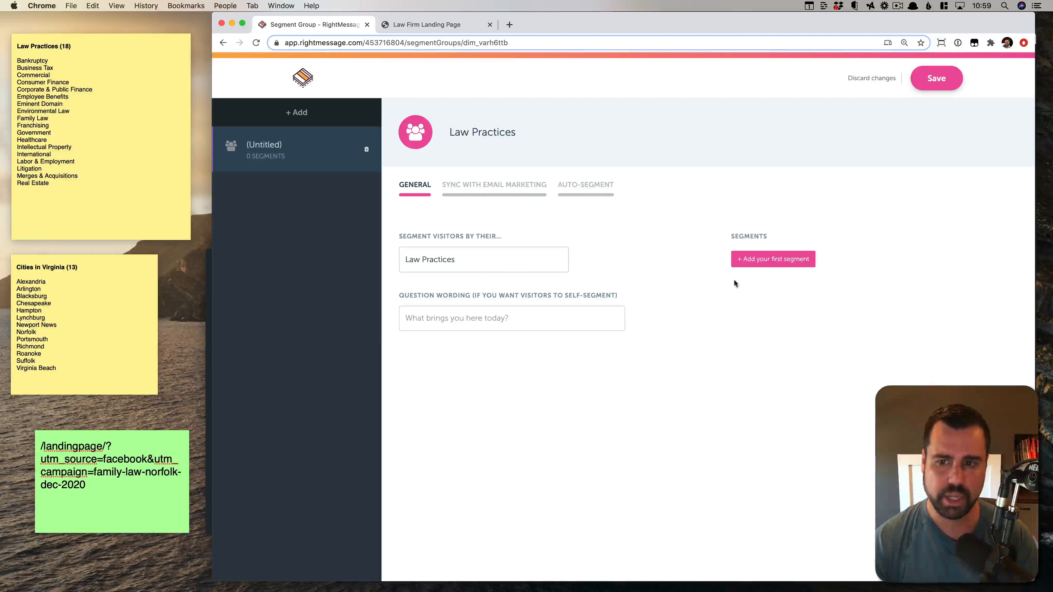
# Add Bankruptcy and Commercial segments to the Law Practices group.
pyautogui.click(779, 264)
pyautogui.write('Bankrupt')
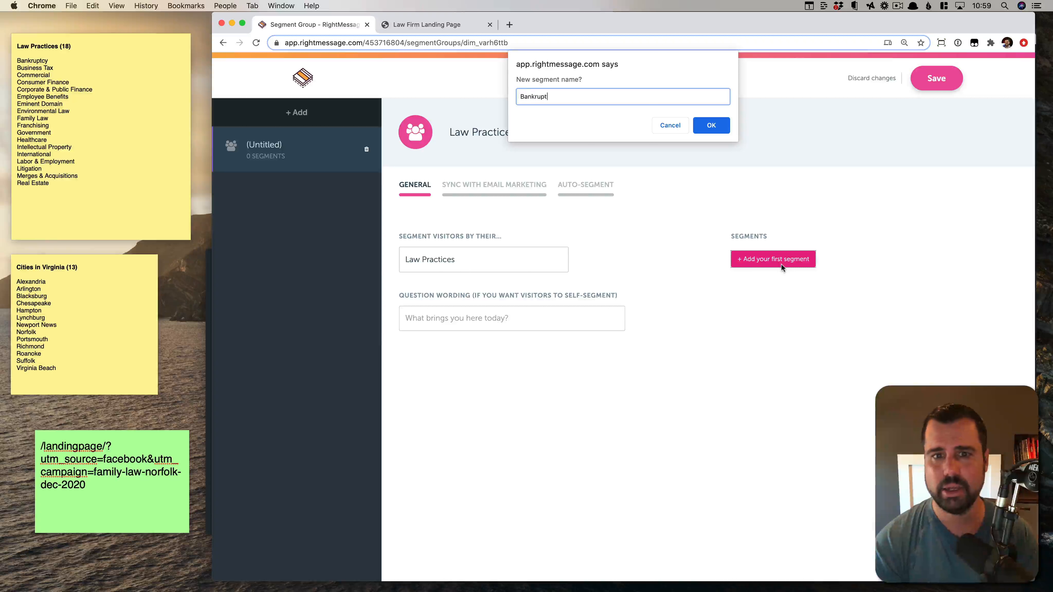
pyautogui.write('cy')
pyautogui.press('Return')
pyautogui.click(769, 287)
pyautogui.write('c')
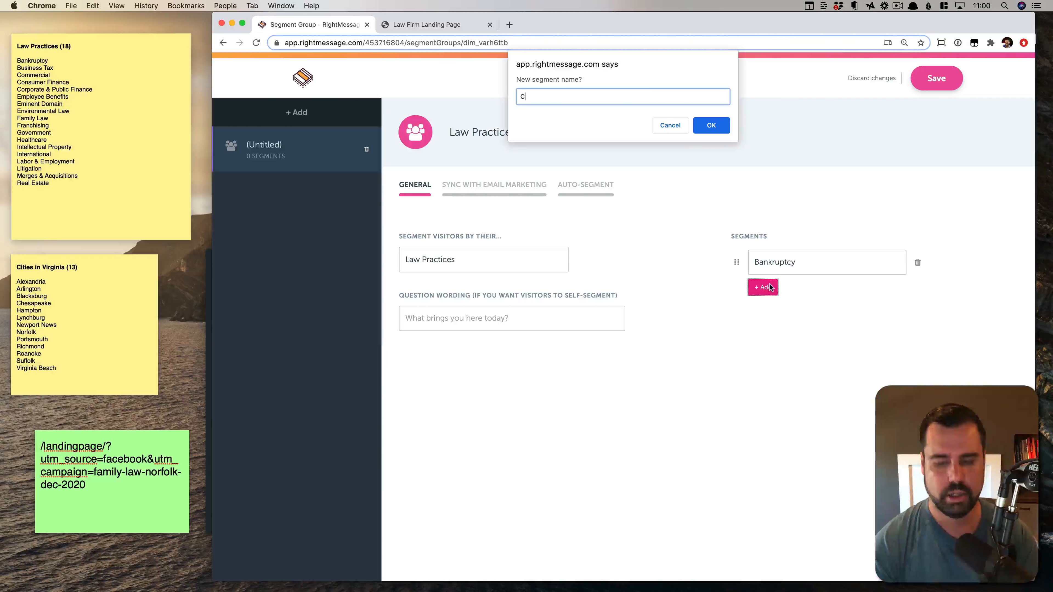
pyautogui.write('ommercial')
pyautogui.press('Return')
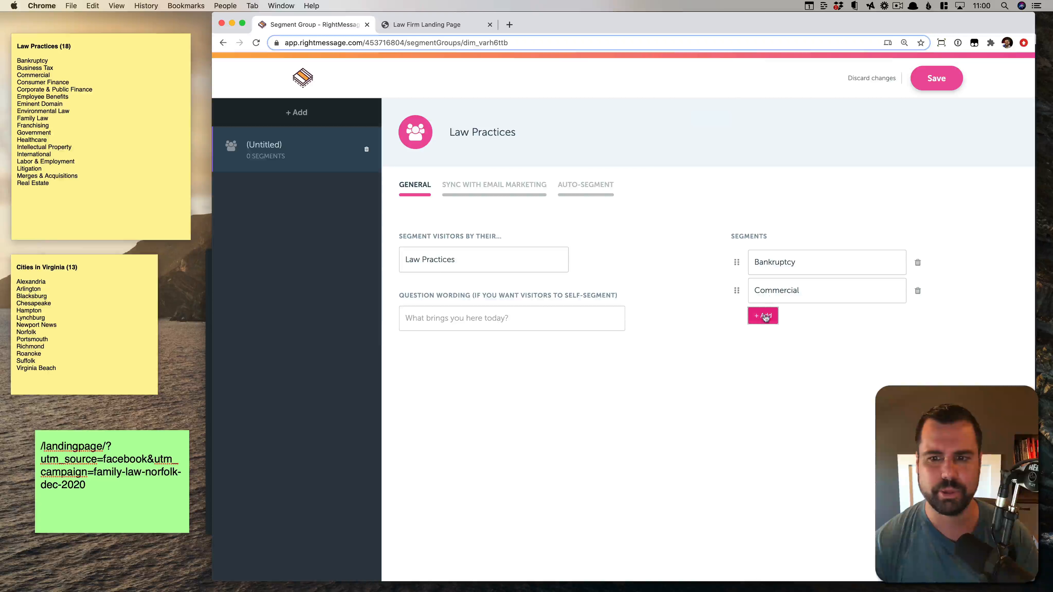
# Add Family Law and Real Estate segments to the Law Practices group.
pyautogui.click(764, 316)
pyautogui.write('Family Law')
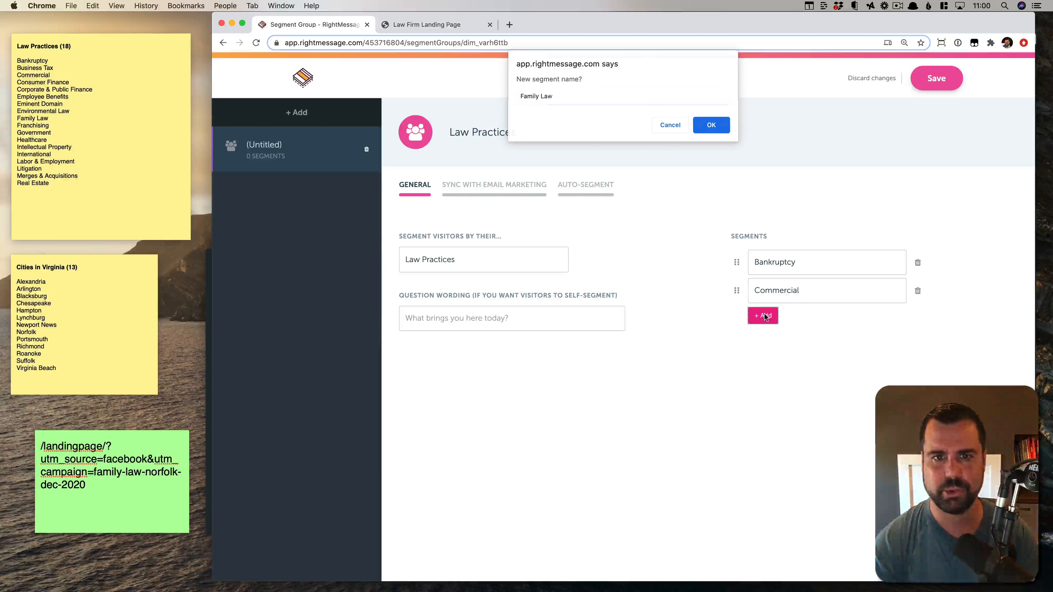
pyautogui.press('Return')
pyautogui.click(767, 349)
pyautogui.write('Real ')
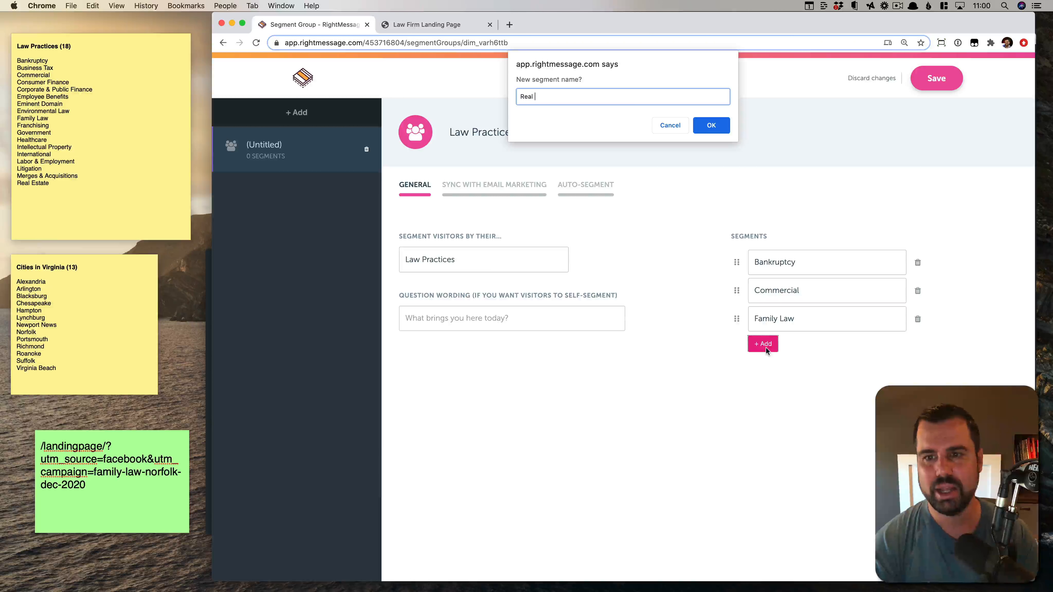
pyautogui.write('Estate')
pyautogui.press('Return')
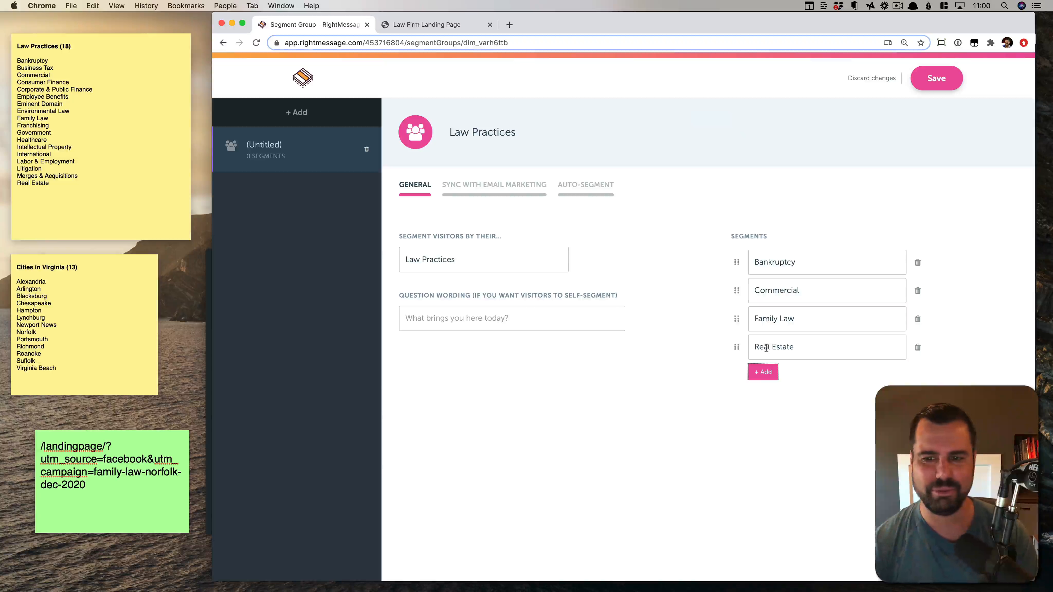
# Add a Healthcare segment placed directly above Real Estate, and save the Law Practices group.
pyautogui.click(760, 380)
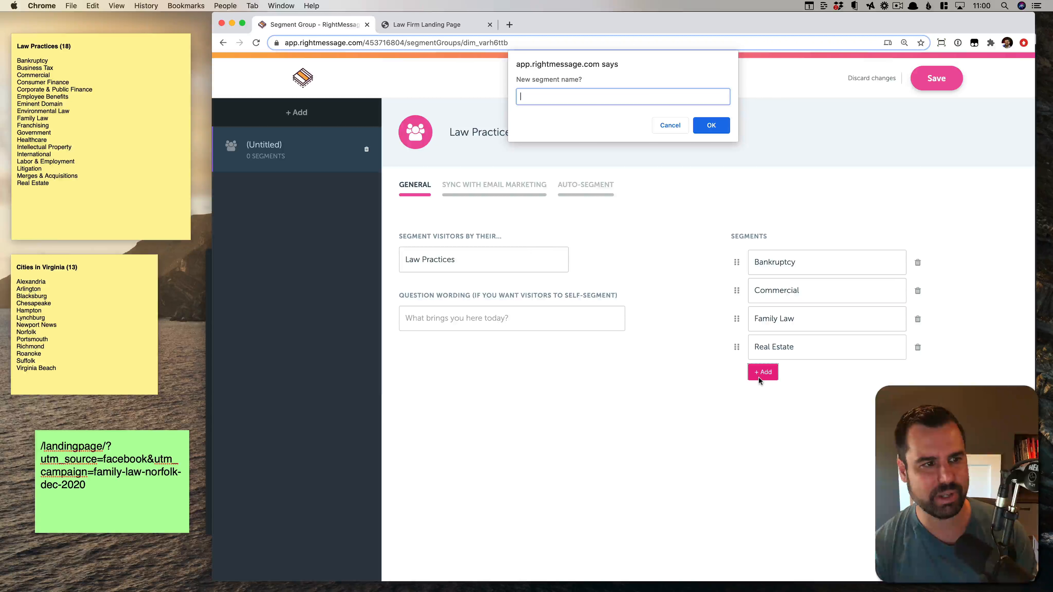
pyautogui.write('Health')
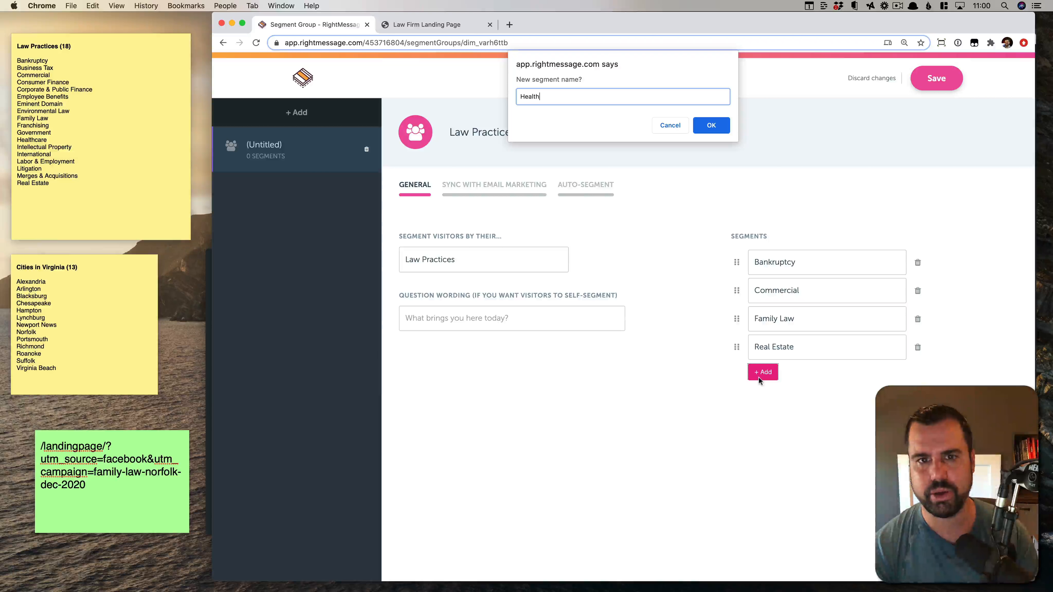
pyautogui.write('care')
pyautogui.press('Return')
pyautogui.moveTo(738, 376); pyautogui.dragTo(737, 347)
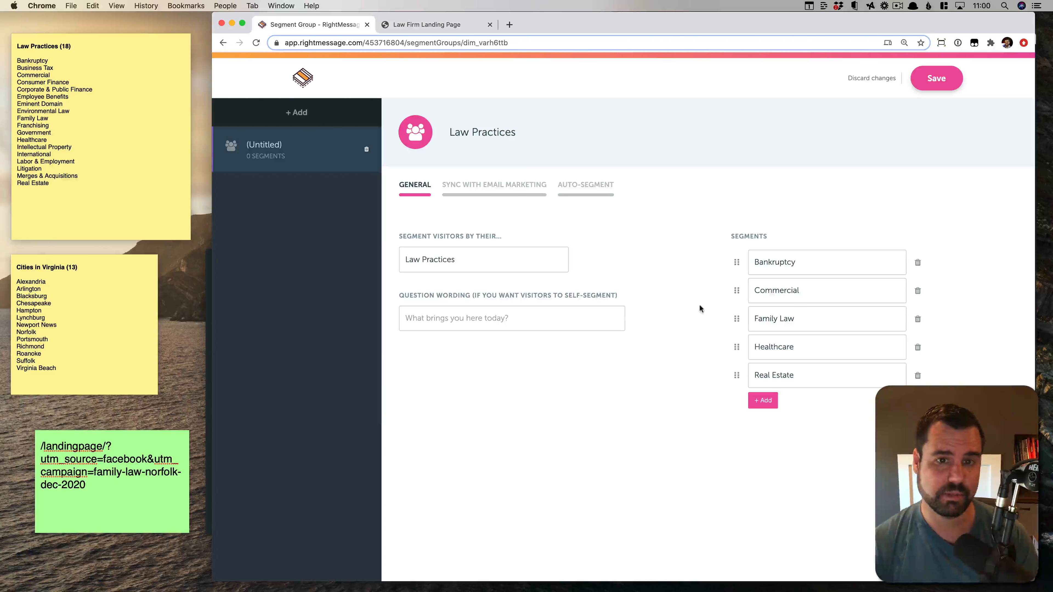
pyautogui.click(936, 78)
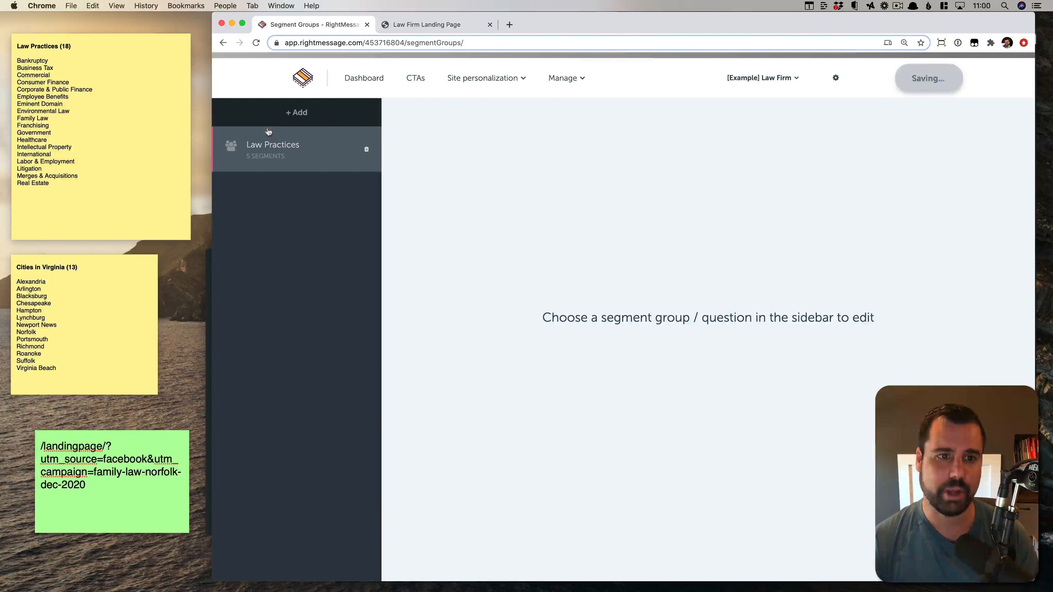
# Create a second custom segment group named VA Cities.
pyautogui.click(296, 112)
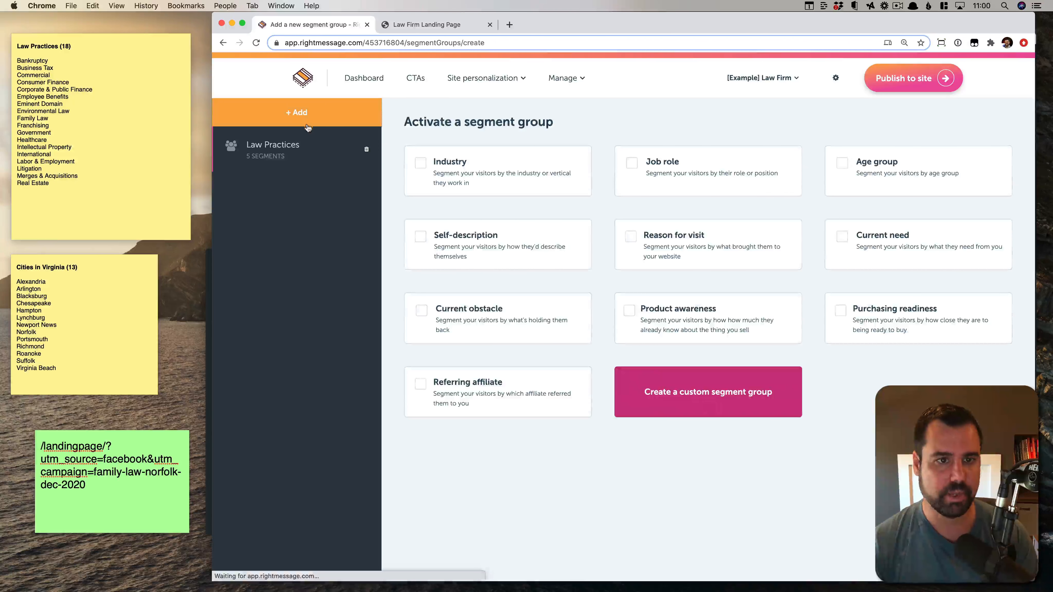
pyautogui.click(708, 396)
pyautogui.click(472, 254)
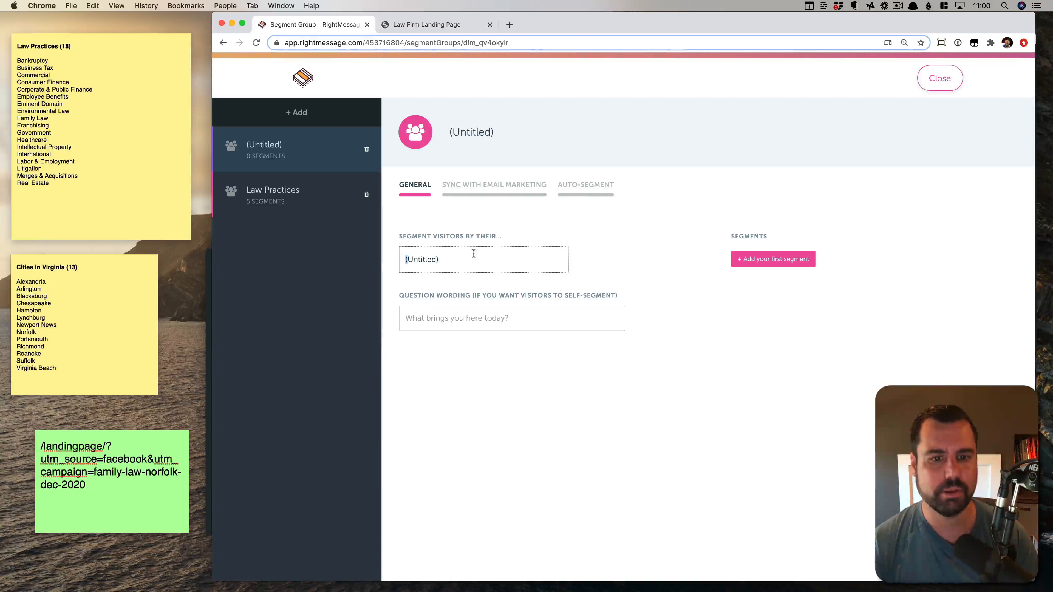
pyautogui.write('VA Cities')
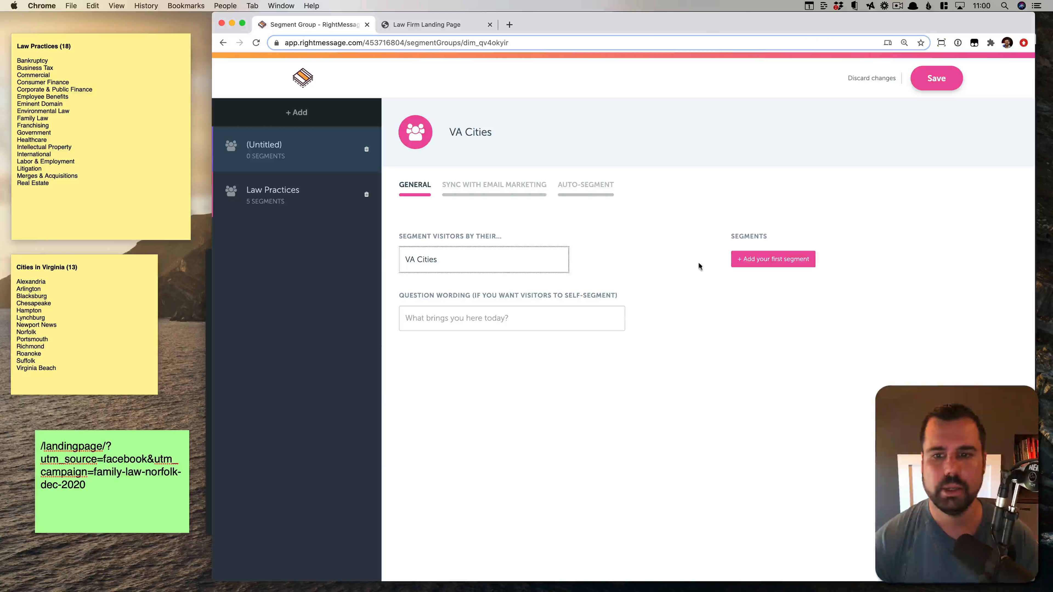
# Add Alexandria and Hampton segments to the VA Cities group.
pyautogui.click(747, 261)
pyautogui.write('Alex')
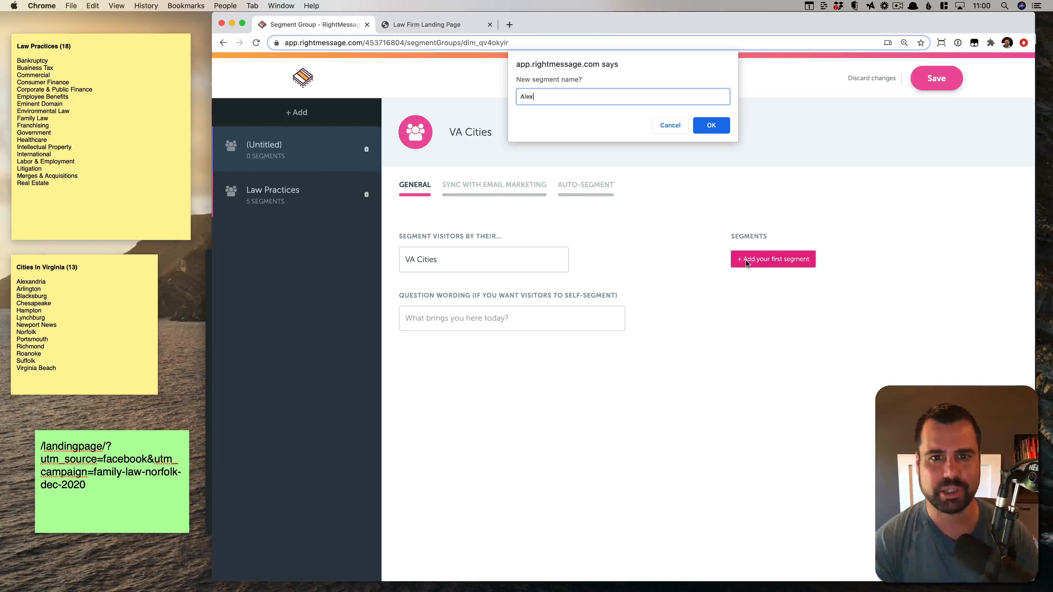
pyautogui.write('andria')
pyautogui.press('Return')
pyautogui.click(758, 289)
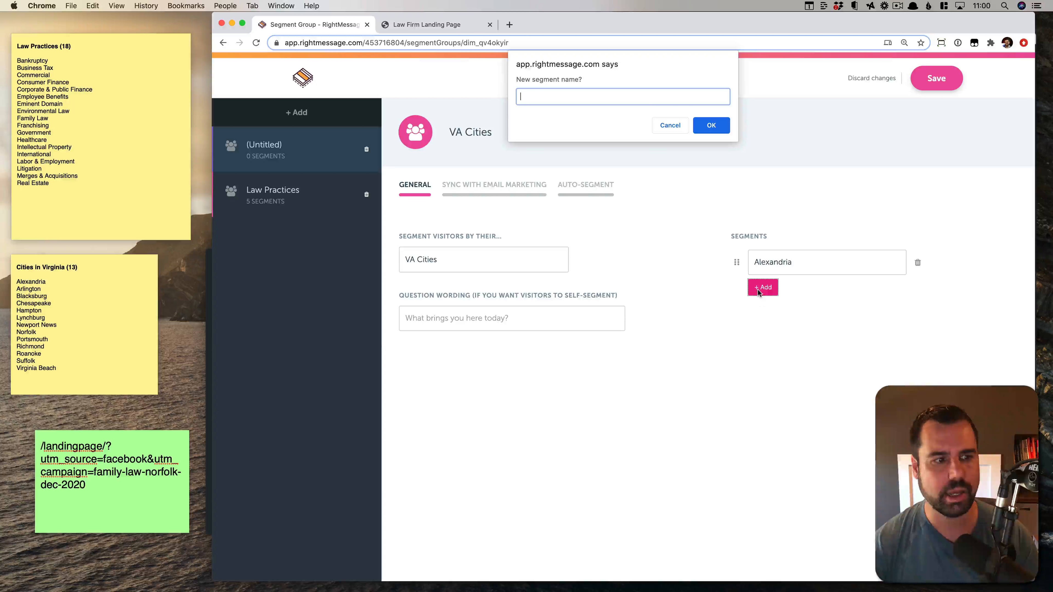
pyautogui.write('Hampton')
pyautogui.press('Return')
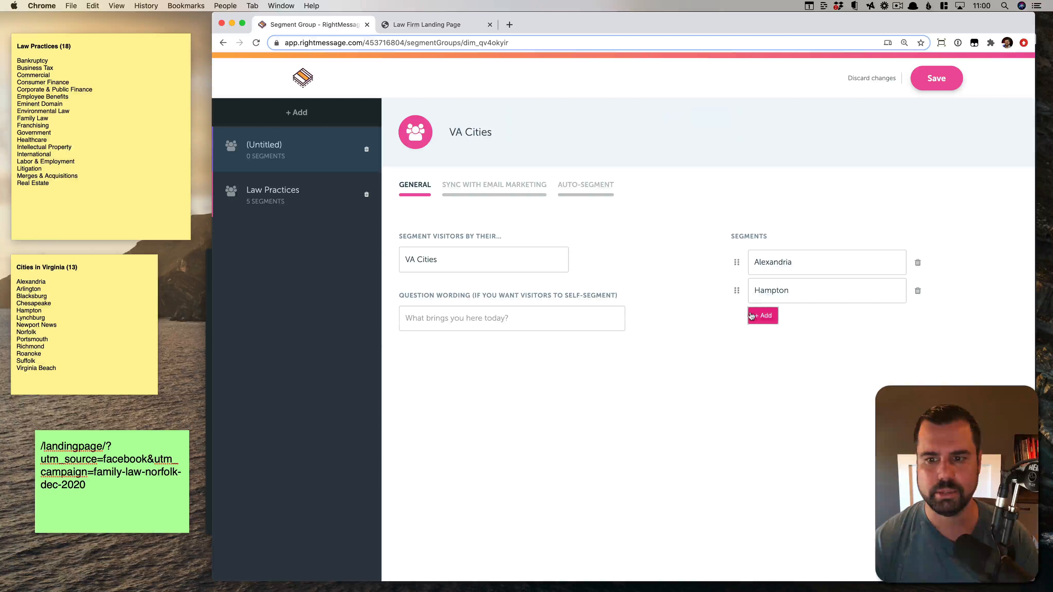
# Add a Norfolk segment to the VA Cities group.
pyautogui.click(753, 316)
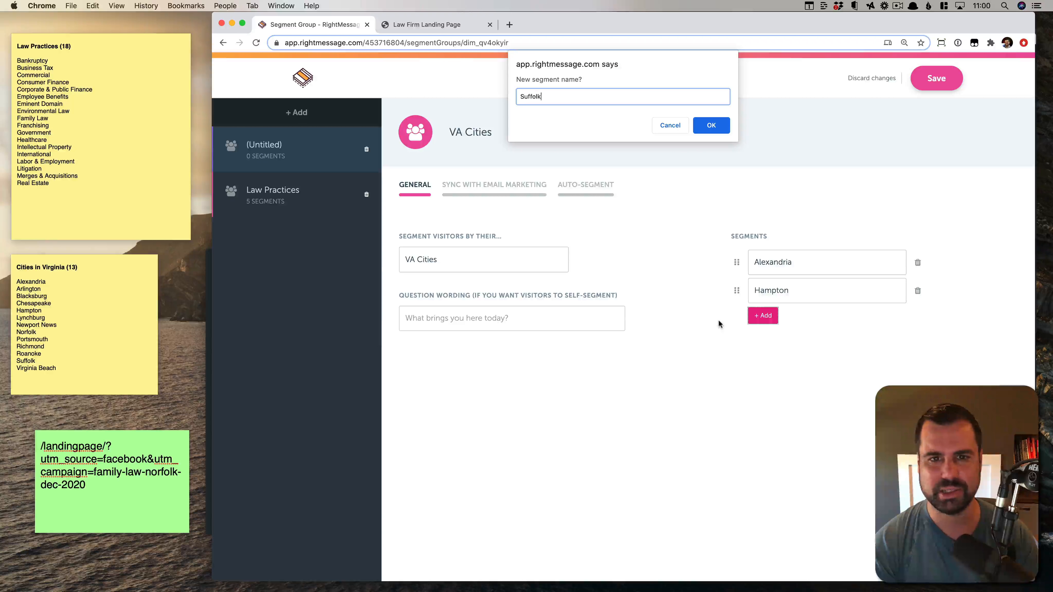
pyautogui.write('Suffol')
pyautogui.press('BackSpace')
pyautogui.press('BackSpace')
pyautogui.press('BackSpace')
pyautogui.press('BackSpace')
pyautogui.press('BackSpace')
pyautogui.press('BackSpace')
pyautogui.write('Norfolk')
pyautogui.press('Return')
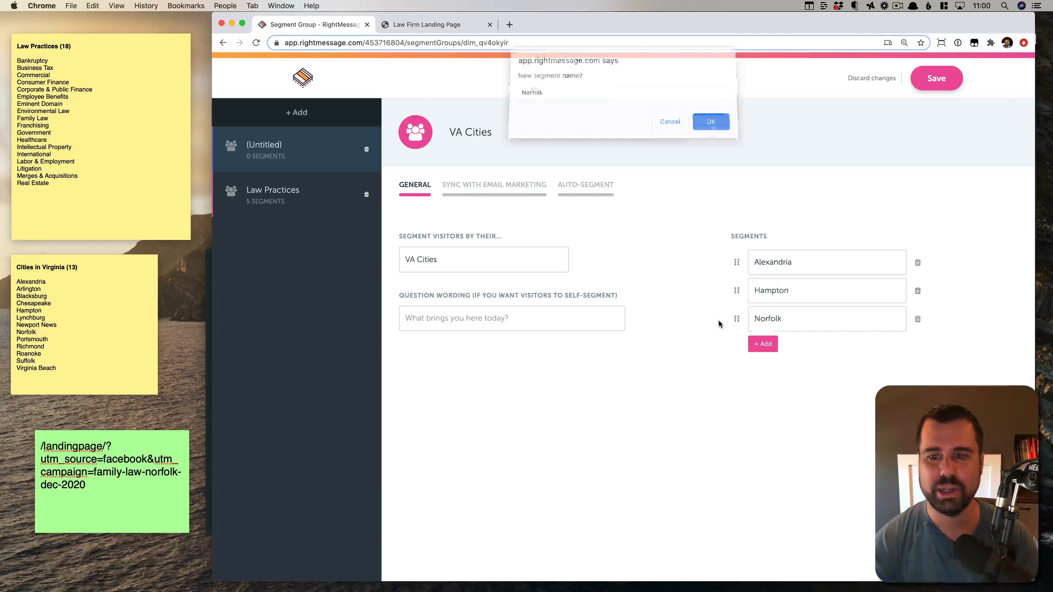
# Add Suffolk and Virginia Beach segments to the VA Cities group and save it.
pyautogui.click(774, 345)
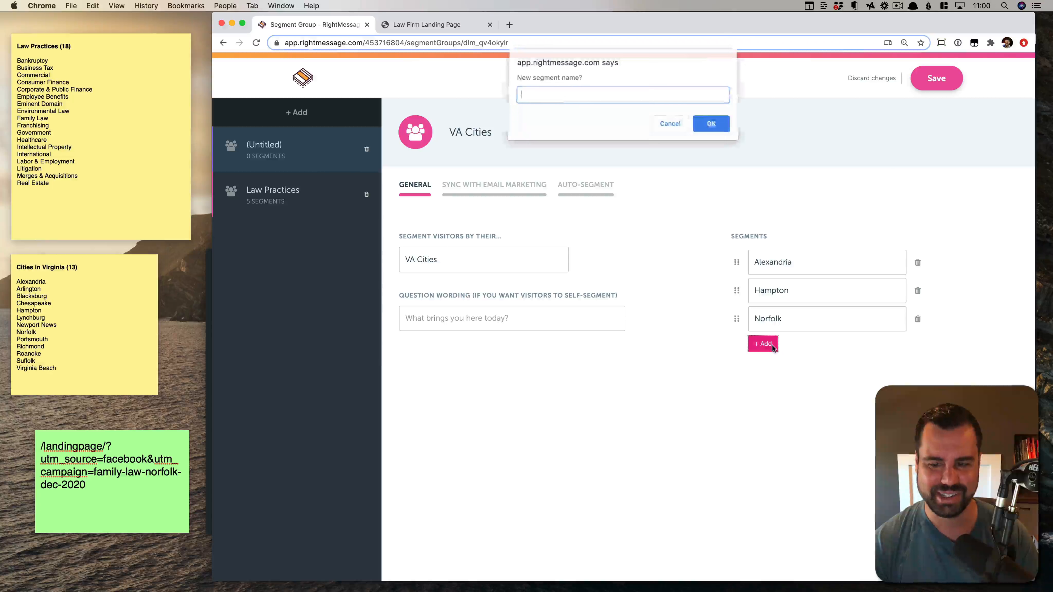
pyautogui.write('Suffolk')
pyautogui.press('Return')
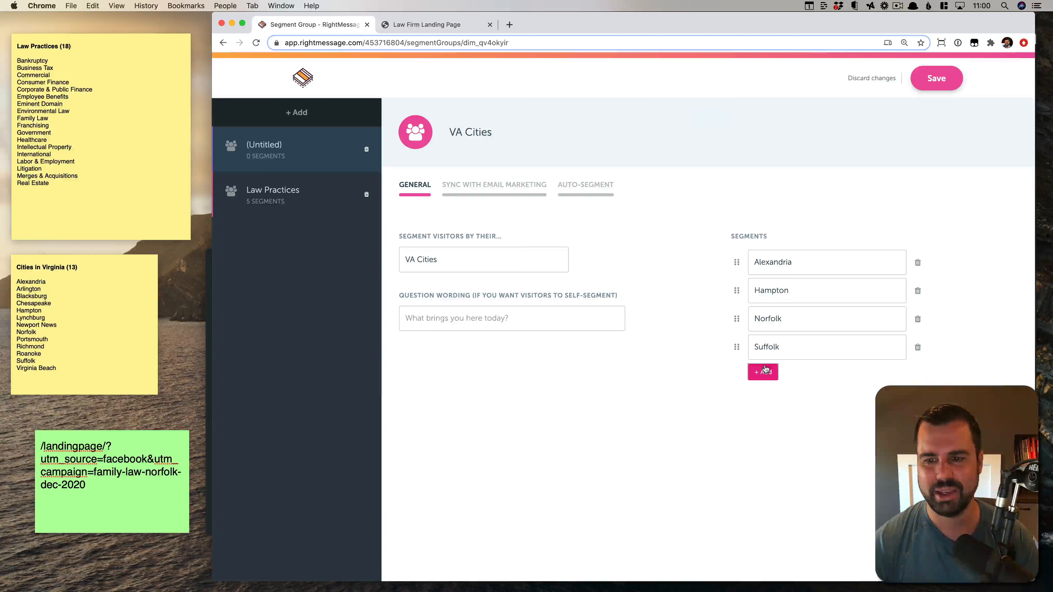
pyautogui.click(764, 366)
pyautogui.write('Virginia')
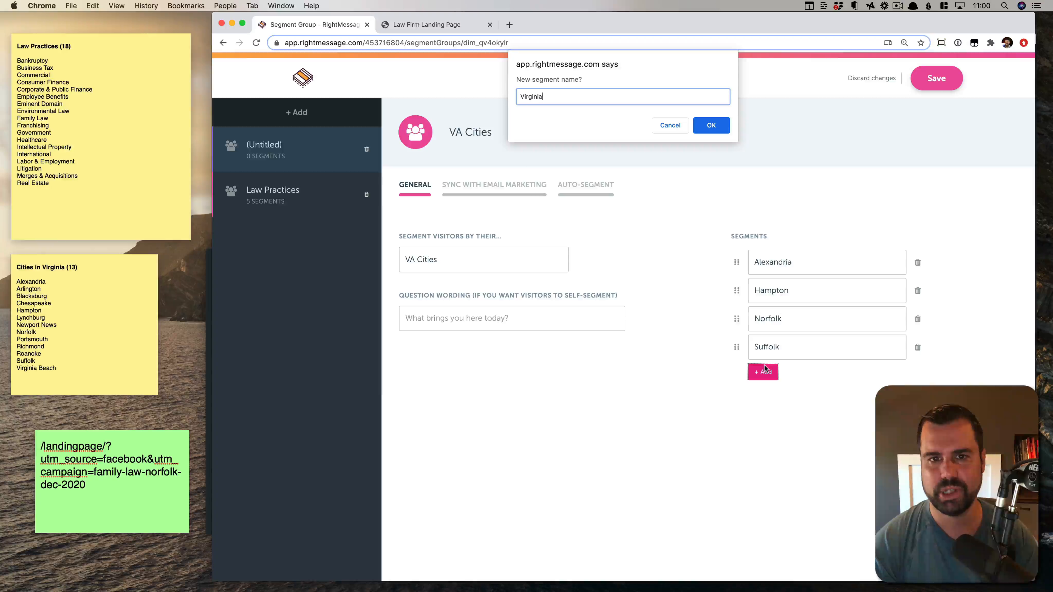
pyautogui.write(' Beach')
pyautogui.press('Return')
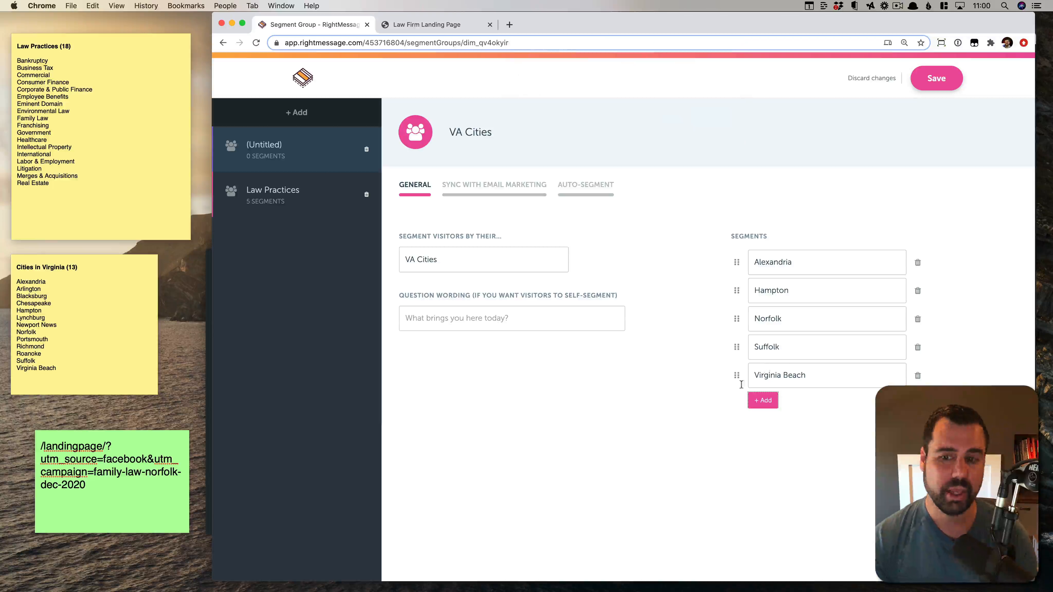
pyautogui.click(936, 79)
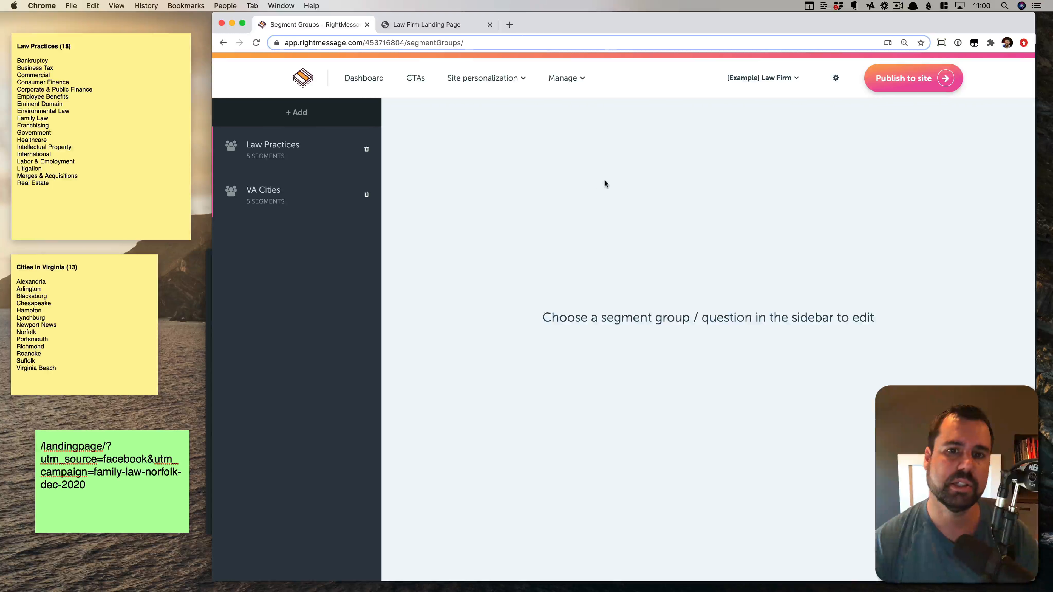
# Create a campaign named Landing Page x Law Practice that personalizes for the Law Practices segment group.
pyautogui.click(451, 79)
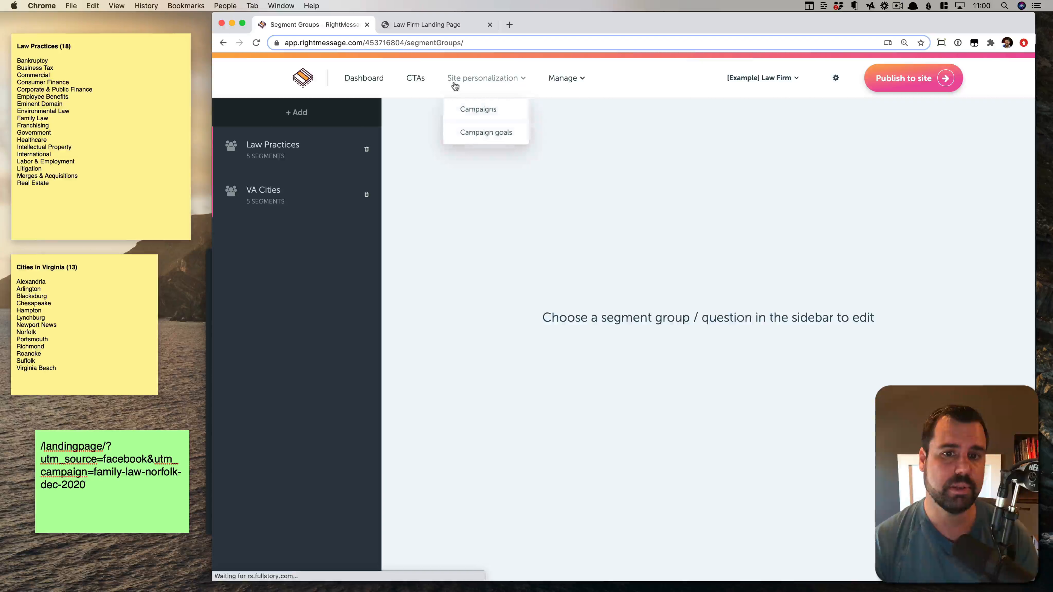
pyautogui.click(480, 118)
pyautogui.click(705, 344)
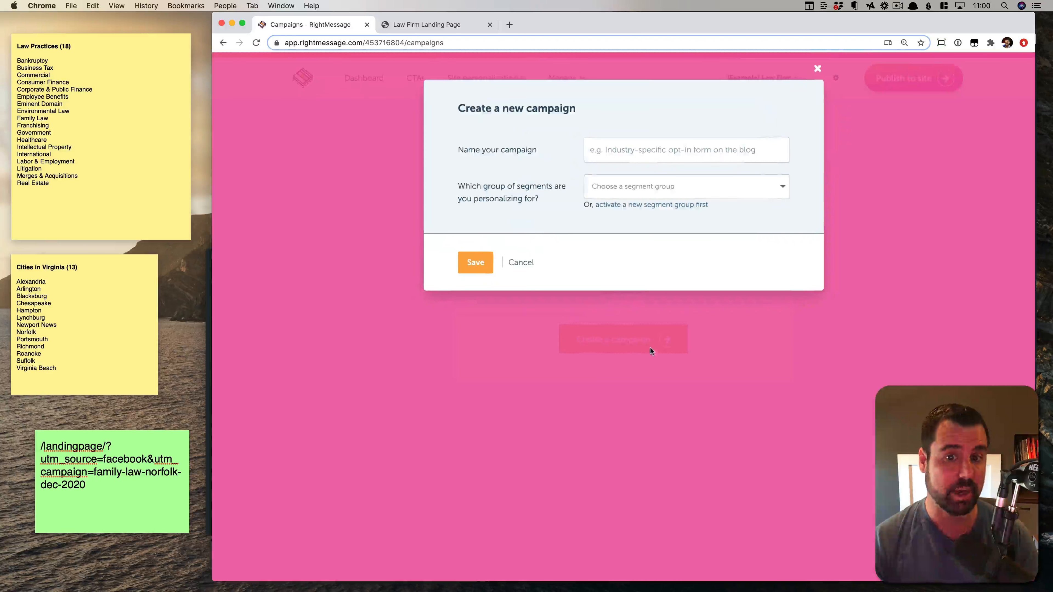
pyautogui.click(650, 347)
pyautogui.click(612, 193)
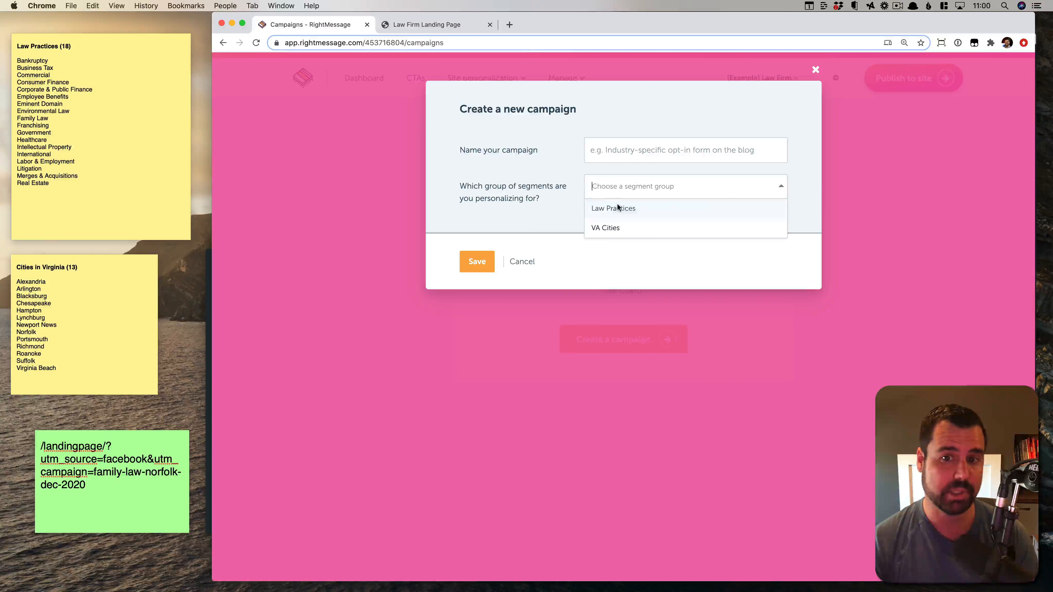
pyautogui.click(620, 206)
pyautogui.click(621, 154)
pyautogui.write('L')
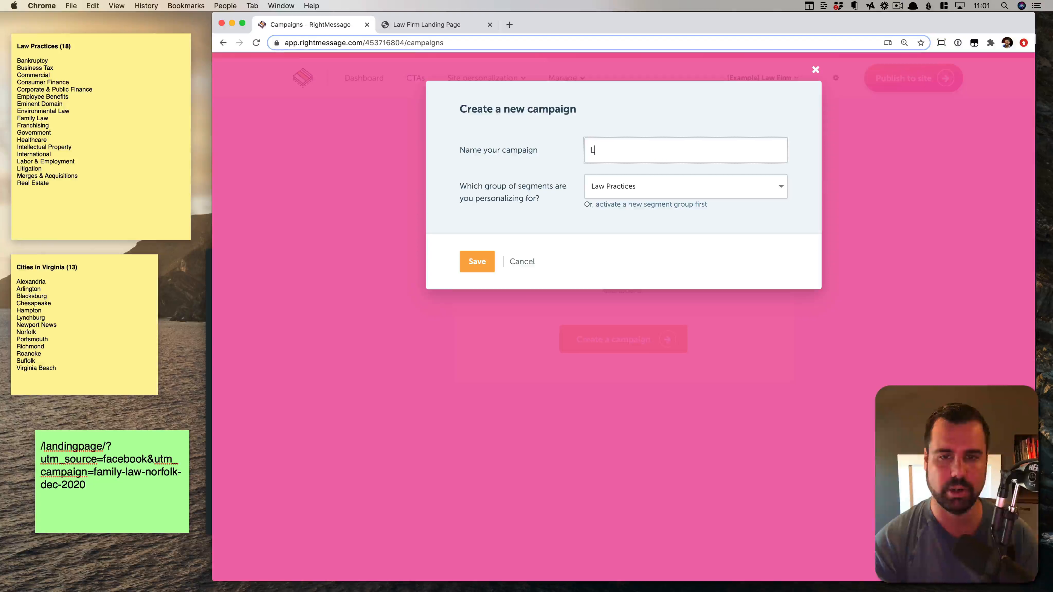
pyautogui.write('anding Page x Law Practice')
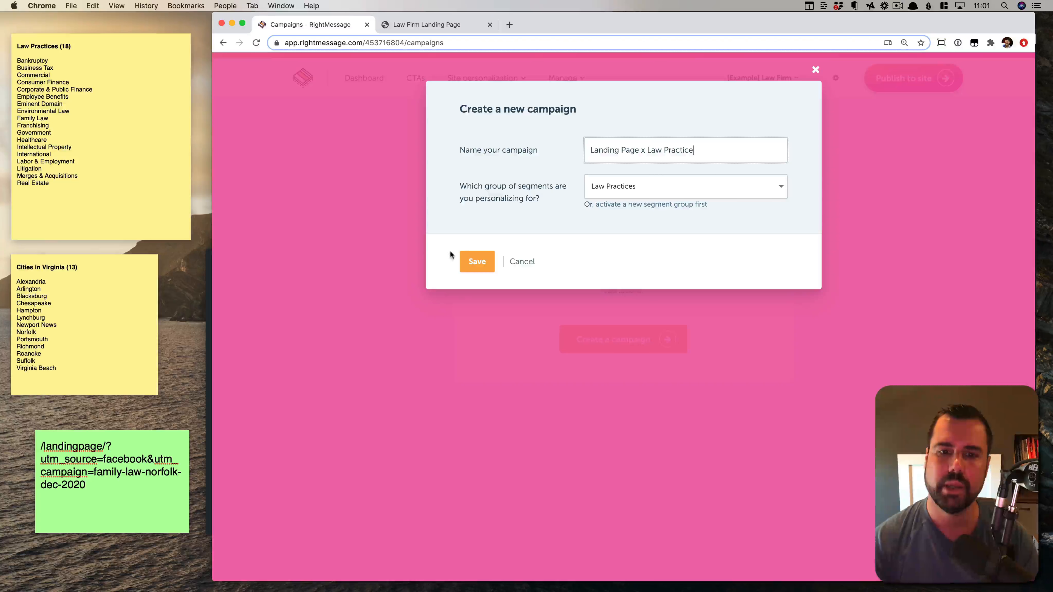
pyautogui.click(464, 263)
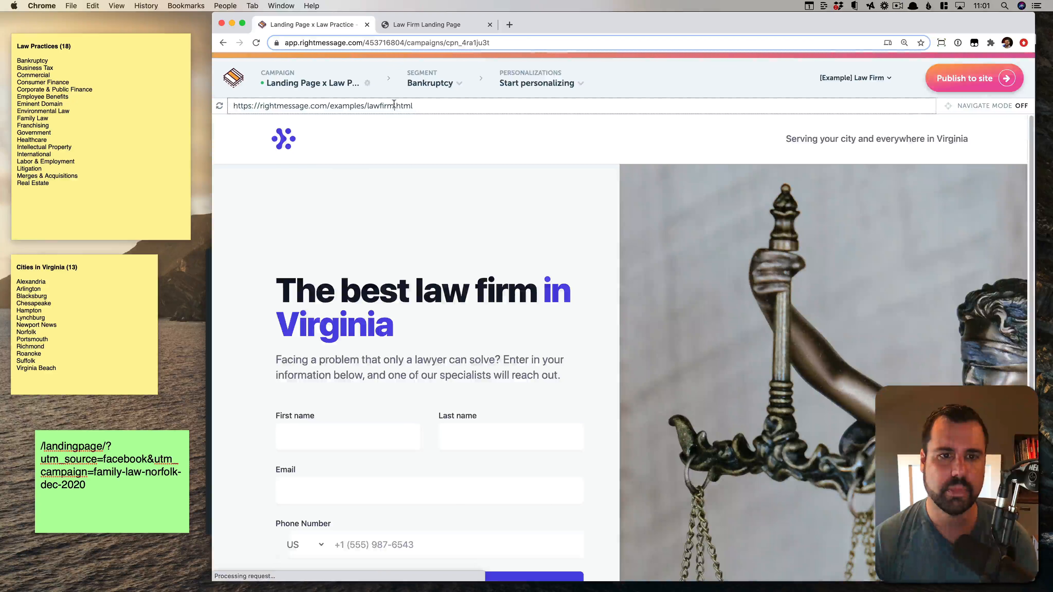
pyautogui.moveTo(395, 105); pyautogui.dragTo(442, 109)
pyautogui.press('BackSpace')
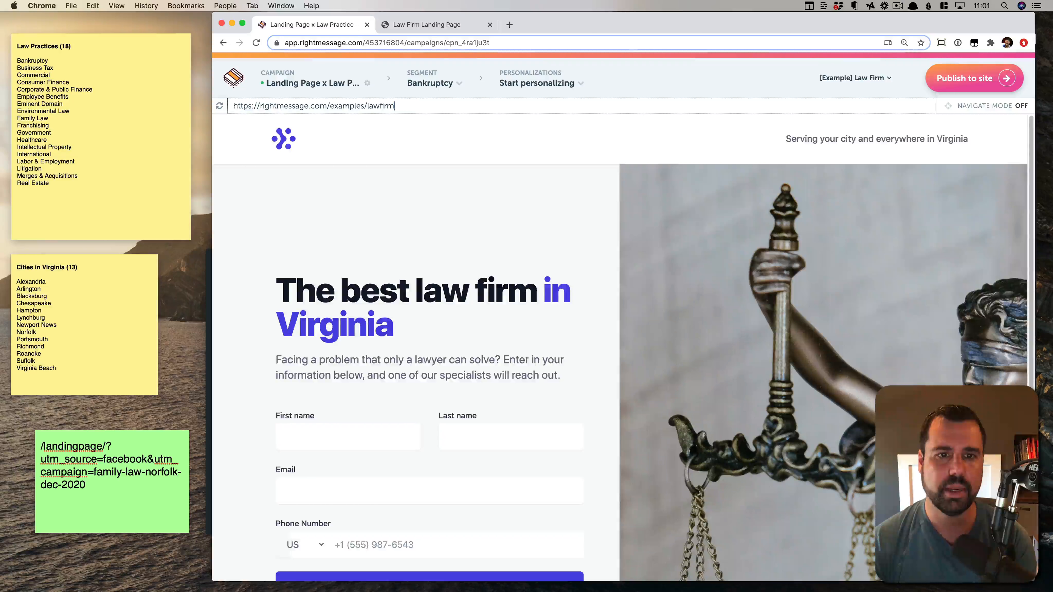
pyautogui.press('Return')
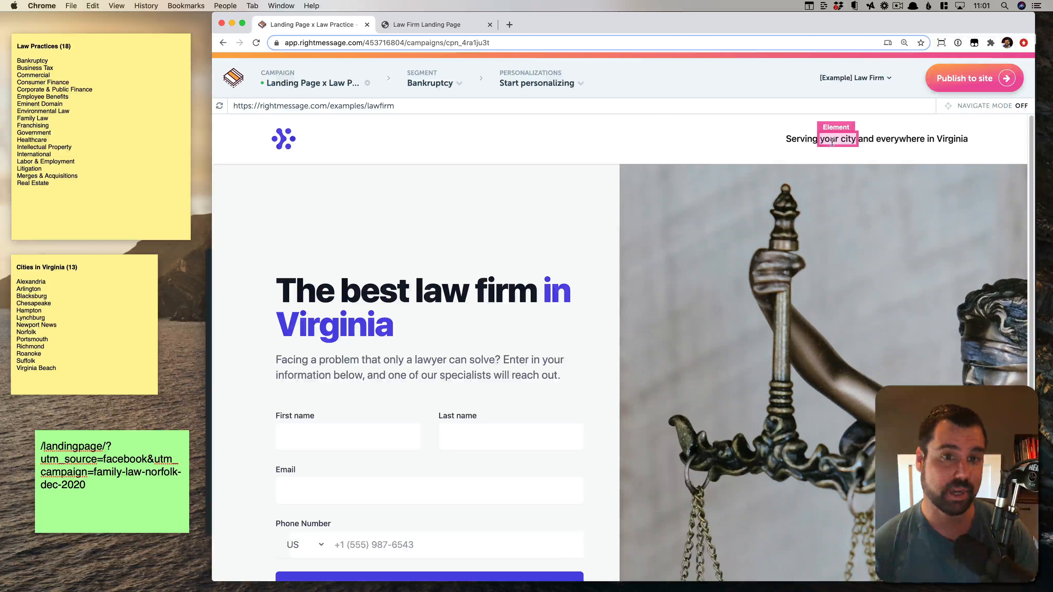
# Replace "The best law firm" in the headline with "Get the bankruptcy help you need" for the Bankruptcy segment.
pyautogui.scroll(-1, 539, 249)
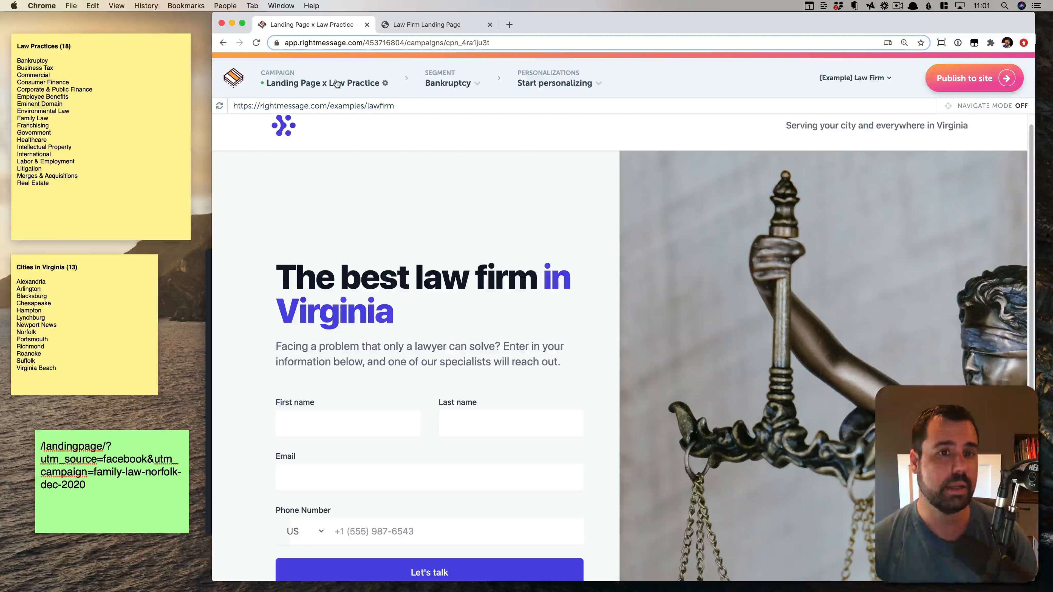
pyautogui.scroll(-3, 483, 387)
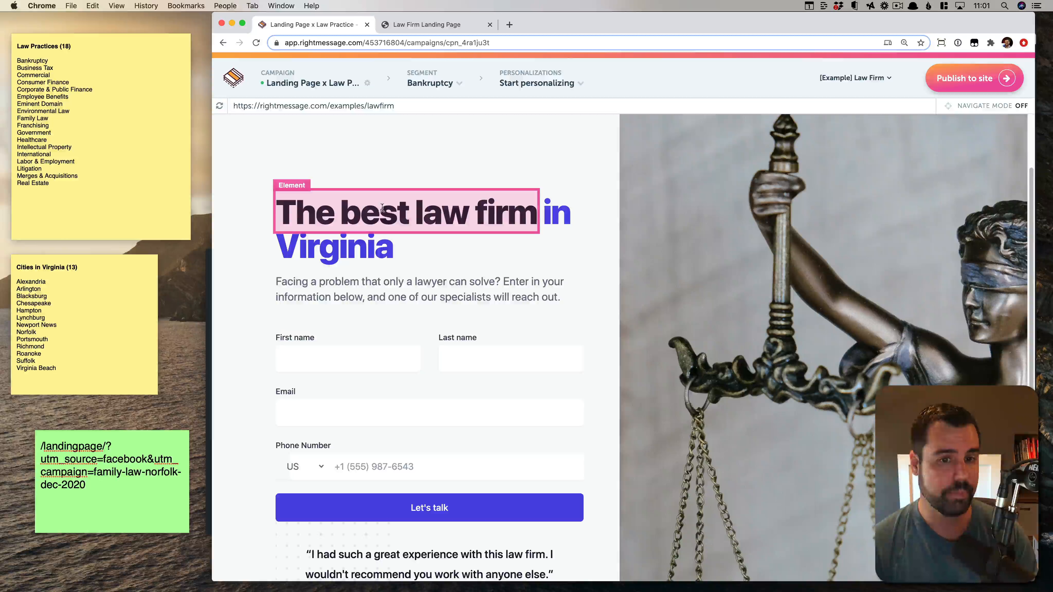
pyautogui.click(332, 210)
pyautogui.click(405, 249)
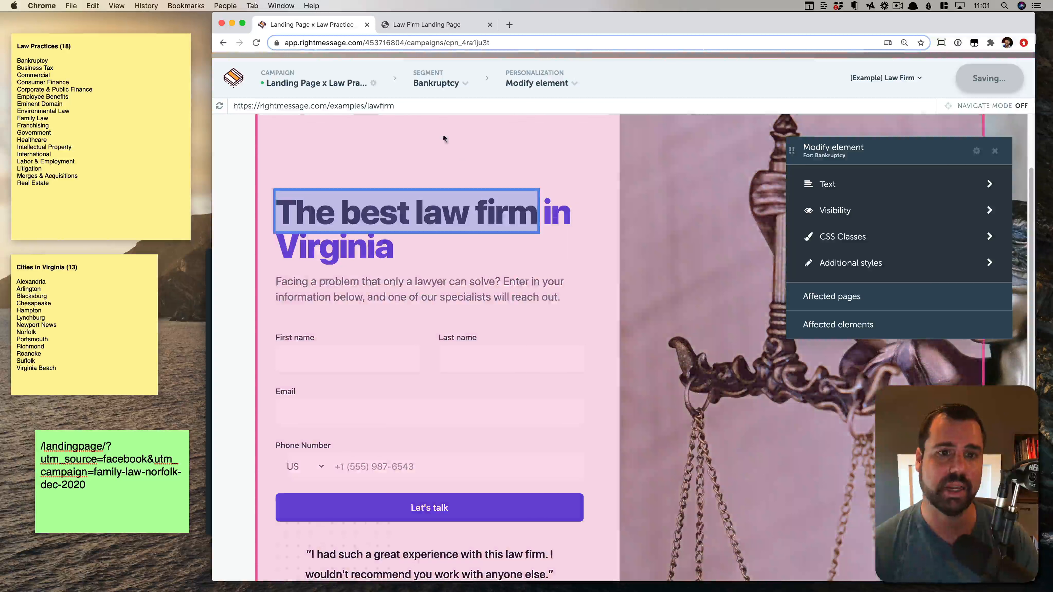
pyautogui.click(839, 185)
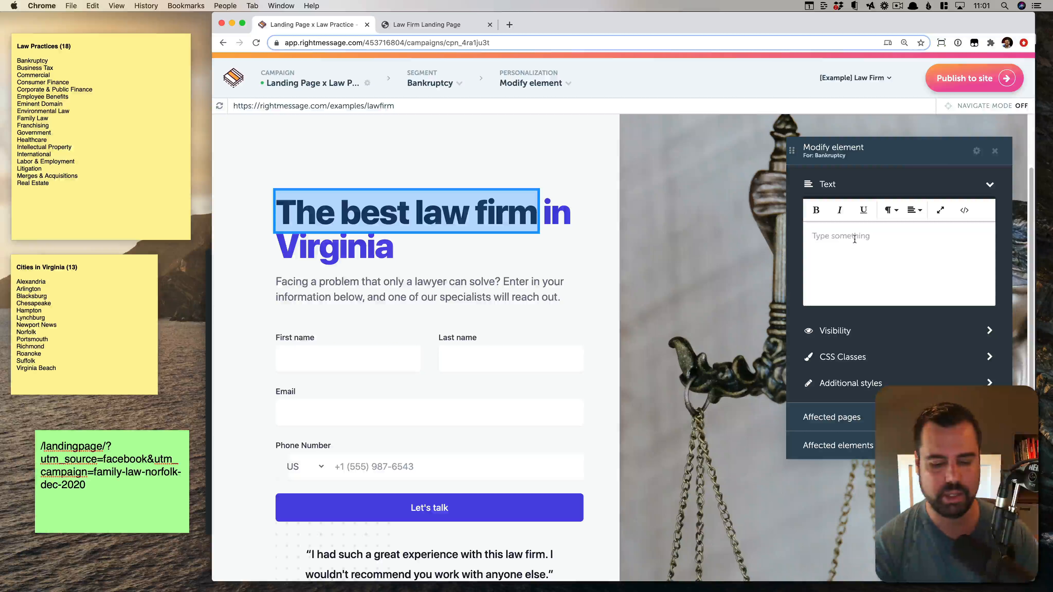
pyautogui.write('Get the help you')
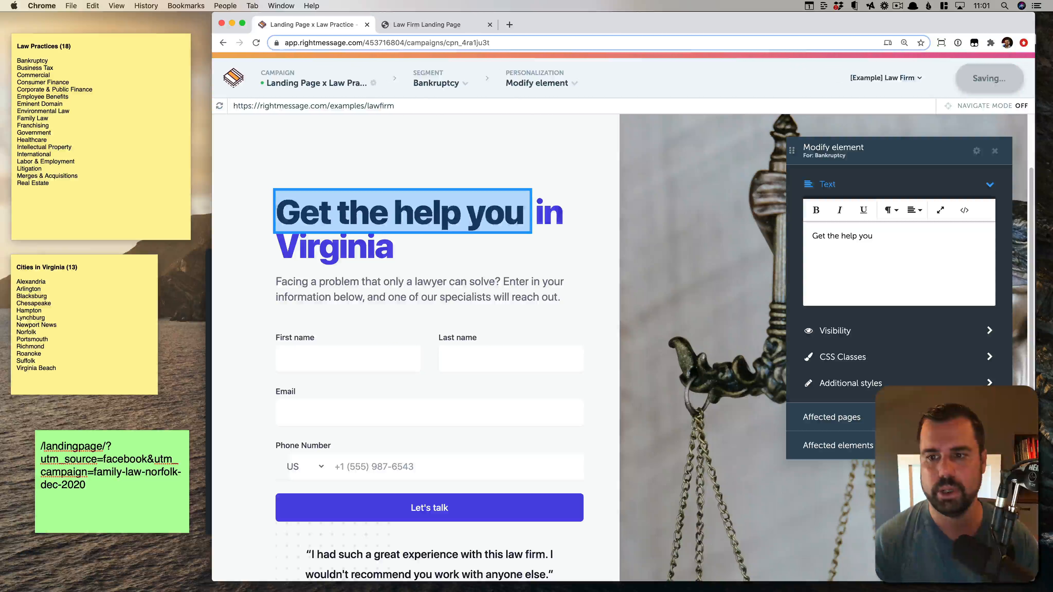
pyautogui.press('BackSpace')
pyautogui.press('BackSpace')
pyautogui.press('BackSpace')
pyautogui.press('BackSpace')
pyautogui.press('BackSpace')
pyautogui.press('BackSpace')
pyautogui.press('BackSpace')
pyautogui.press('BackSpace')
pyautogui.press('BackSpace')
pyautogui.write('bankruptcy help you need')
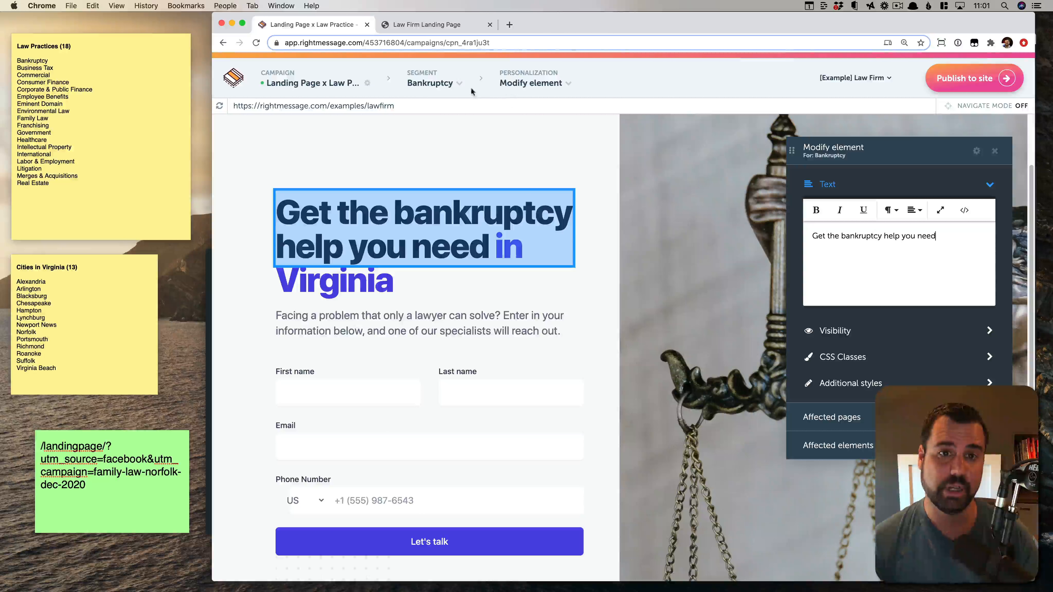
# Set the headline text for the Commercial segment to "Commercial law help here".
pyautogui.click(456, 84)
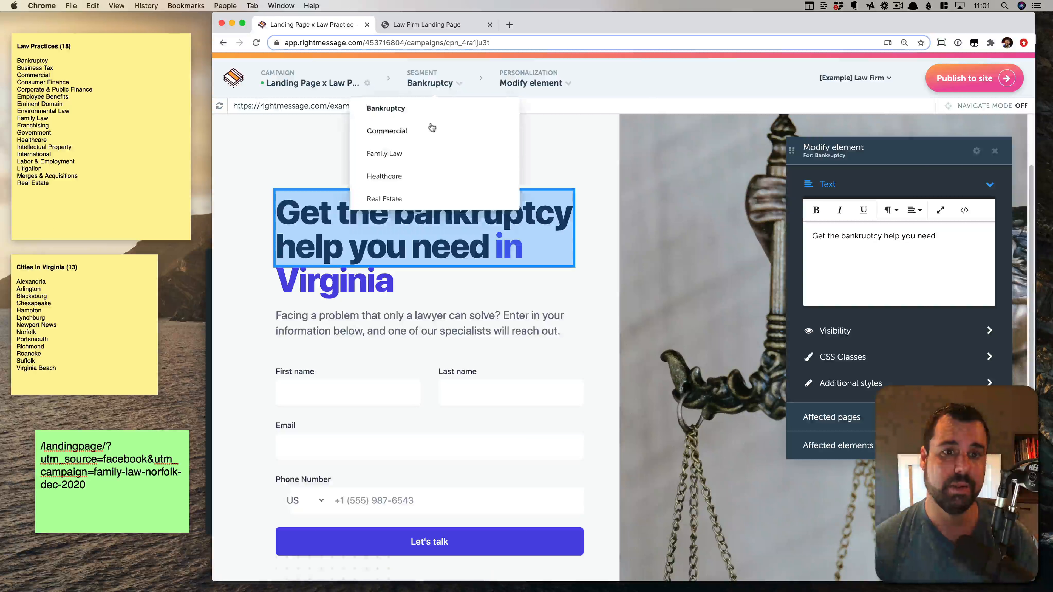
pyautogui.click(390, 130)
pyautogui.write('Commercia law')
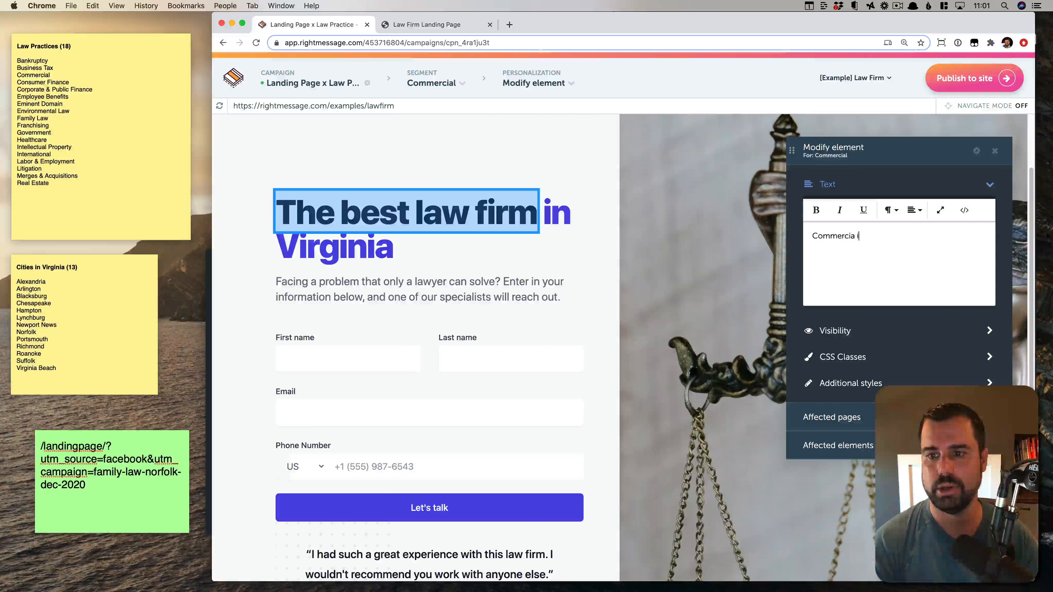
pyautogui.press('BackSpace')
pyautogui.press('BackSpace')
pyautogui.press('BackSpace')
pyautogui.press('BackSpace')
pyautogui.write('l')
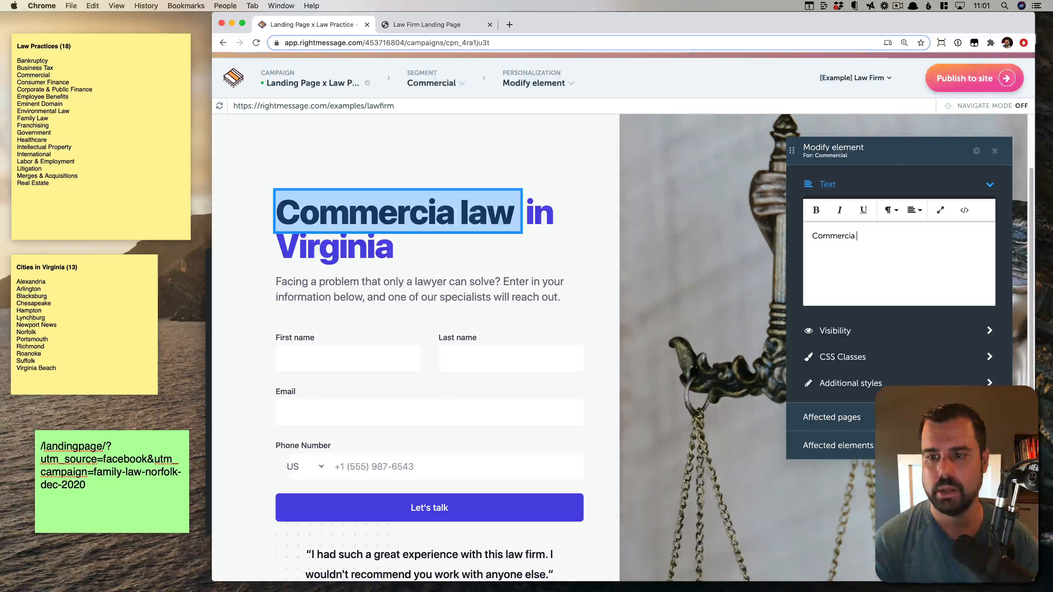
pyautogui.write(' law help here i')
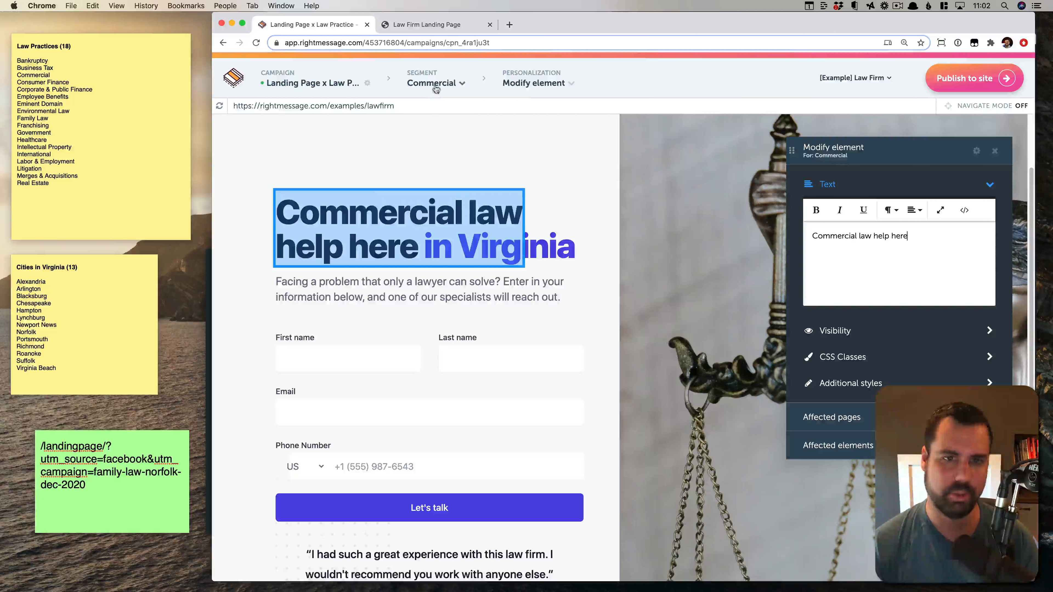
# Set the headline text for the Family Law segment to "Get the help your family needs".
pyautogui.click(436, 83)
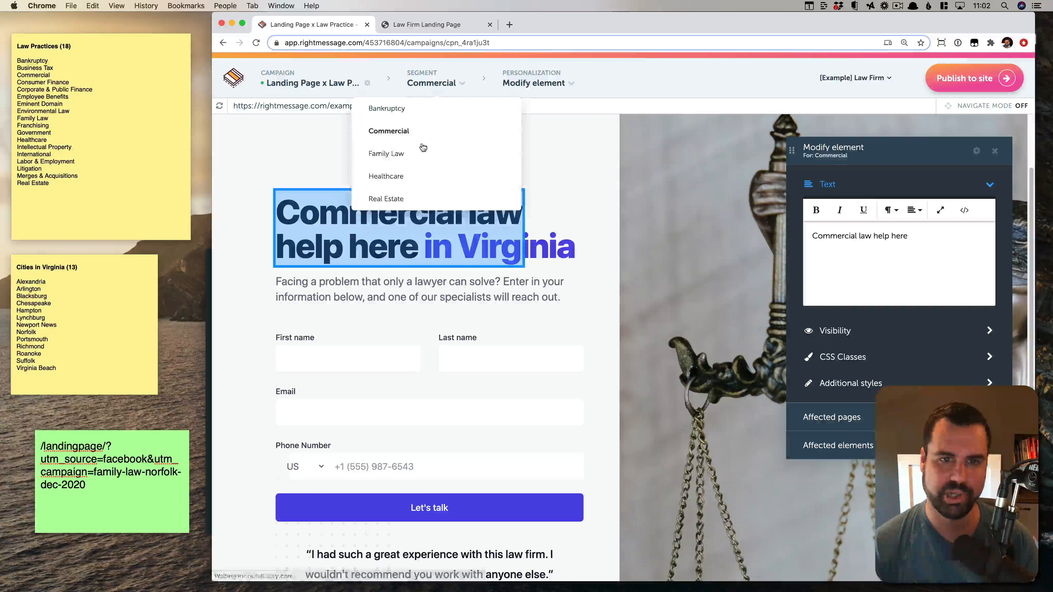
pyautogui.click(423, 148)
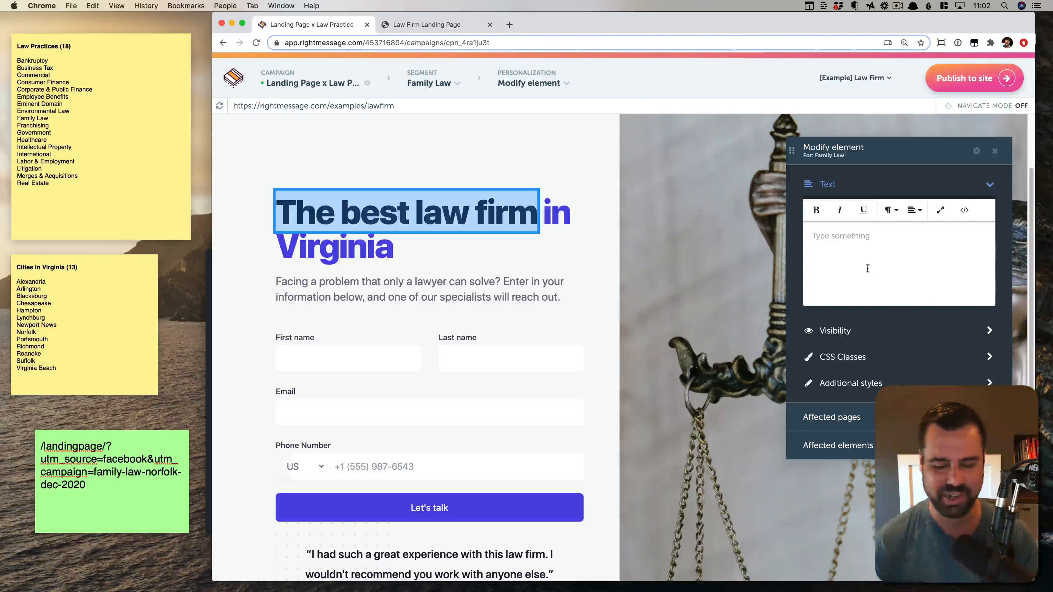
pyautogui.write('Ge')
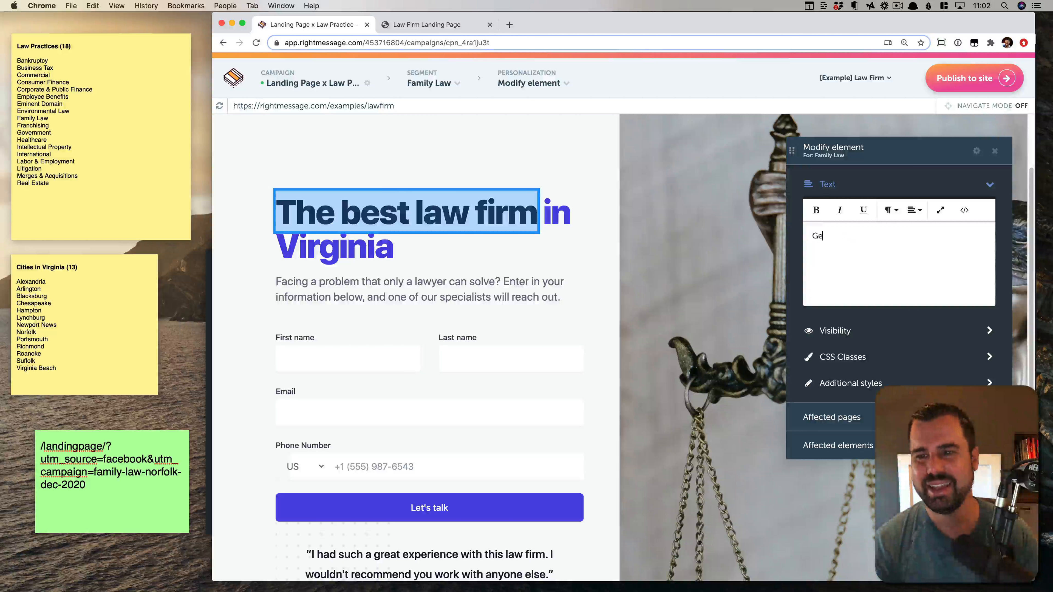
pyautogui.write('t the help your famil')
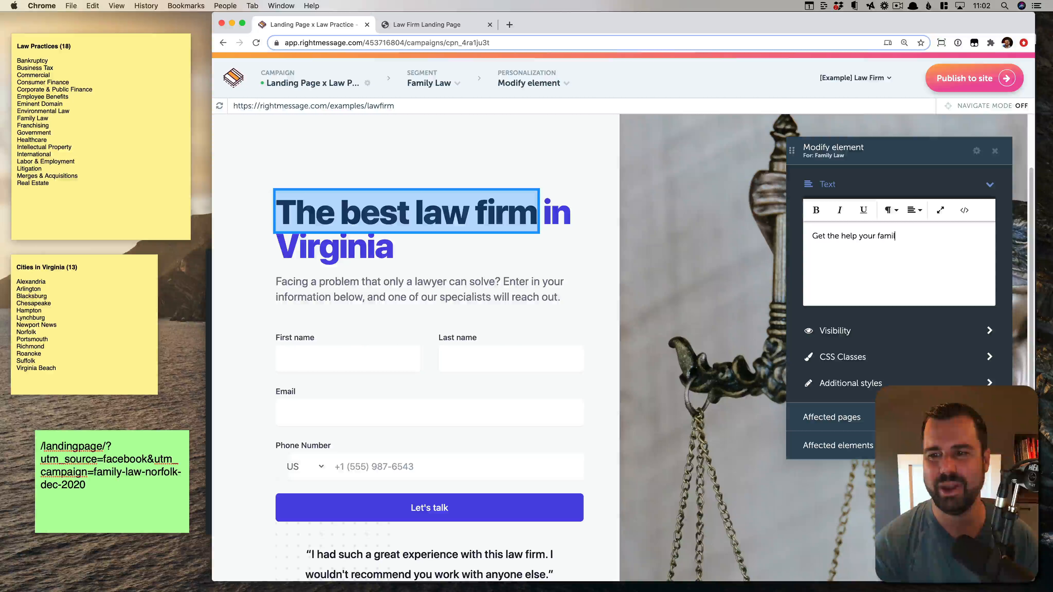
pyautogui.write('y needs')
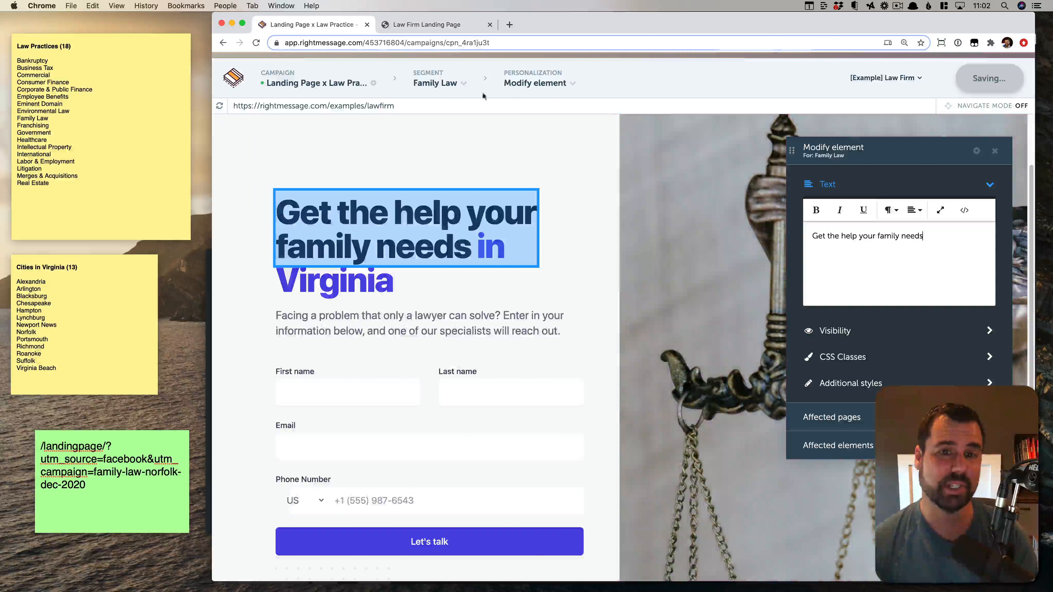
# Set the headline text for the Healthcare segment to "Healthcare law help".
pyautogui.click(442, 91)
pyautogui.click(415, 173)
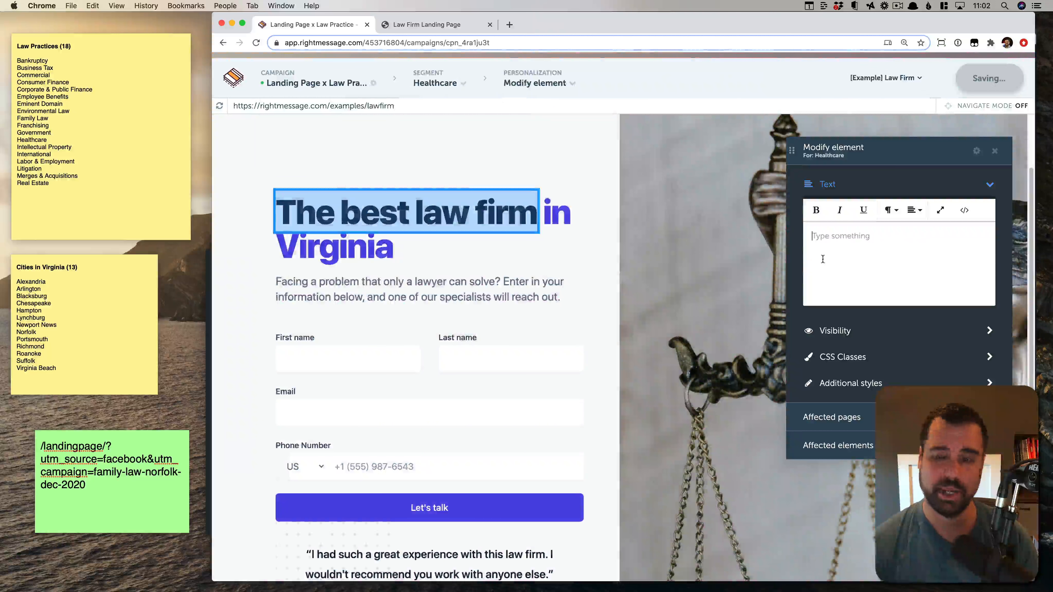
pyautogui.click(821, 259)
pyautogui.write('Healthcare law help')
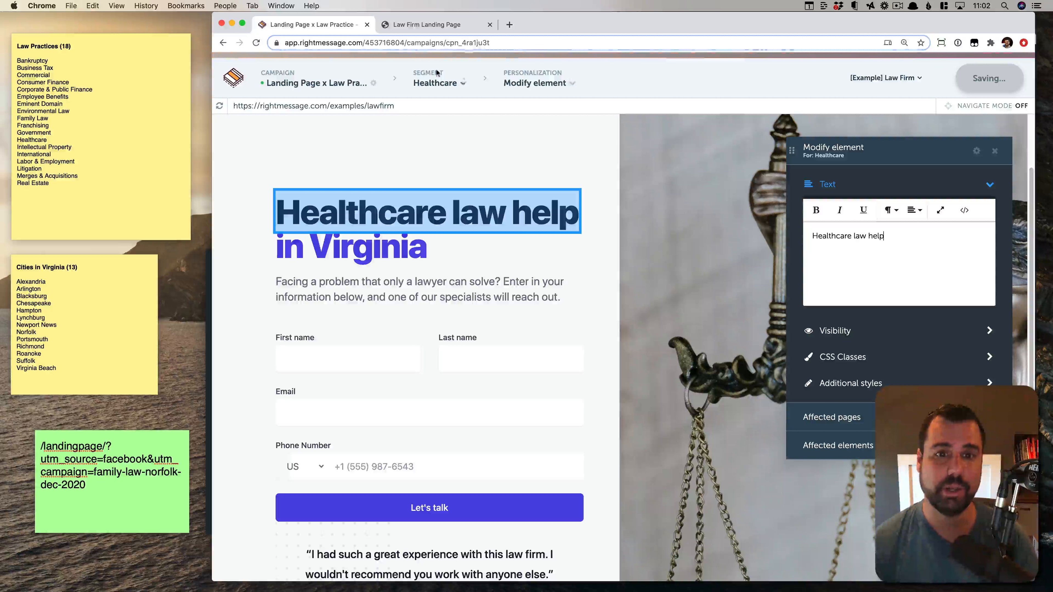
# Set the headline text for the Real Estate segment to "Get the real estate help you need".
pyautogui.click(439, 84)
pyautogui.click(426, 199)
pyautogui.click(824, 243)
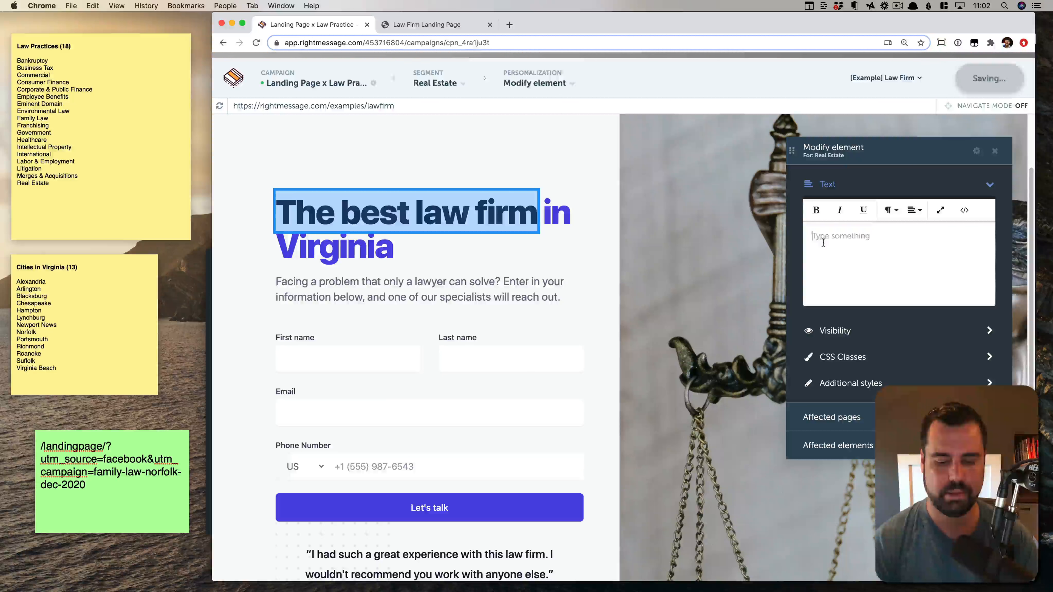
pyautogui.write('Get the lrea')
pyautogui.write('real estate help you need')
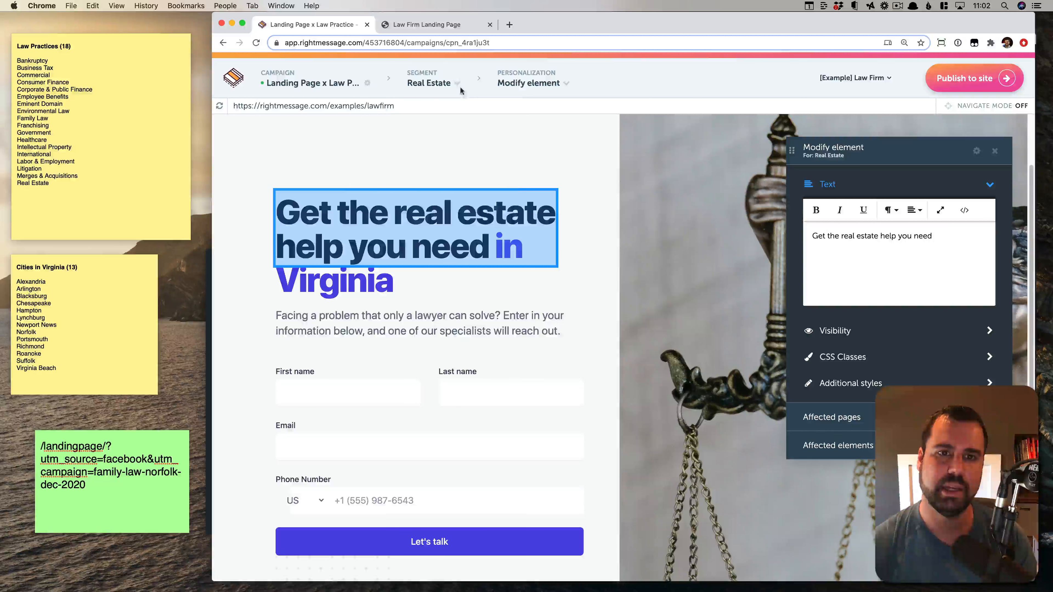
# Review the personalized headlines for the Bankruptcy and Commercial segments, then close the element editor and look over the landing page.
pyautogui.click(457, 83)
pyautogui.click(439, 107)
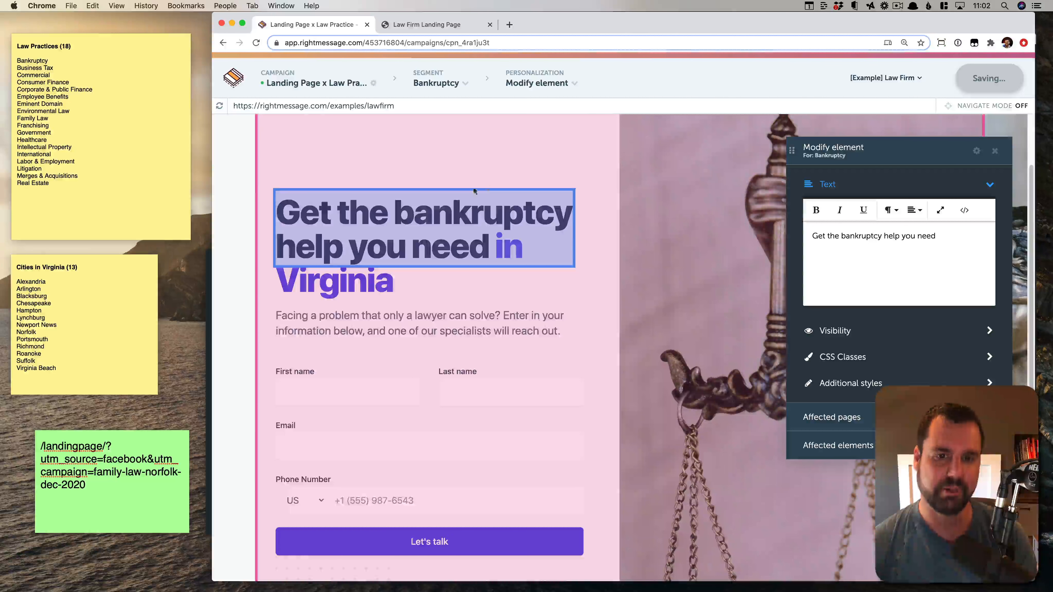
pyautogui.click(457, 83)
pyautogui.click(439, 129)
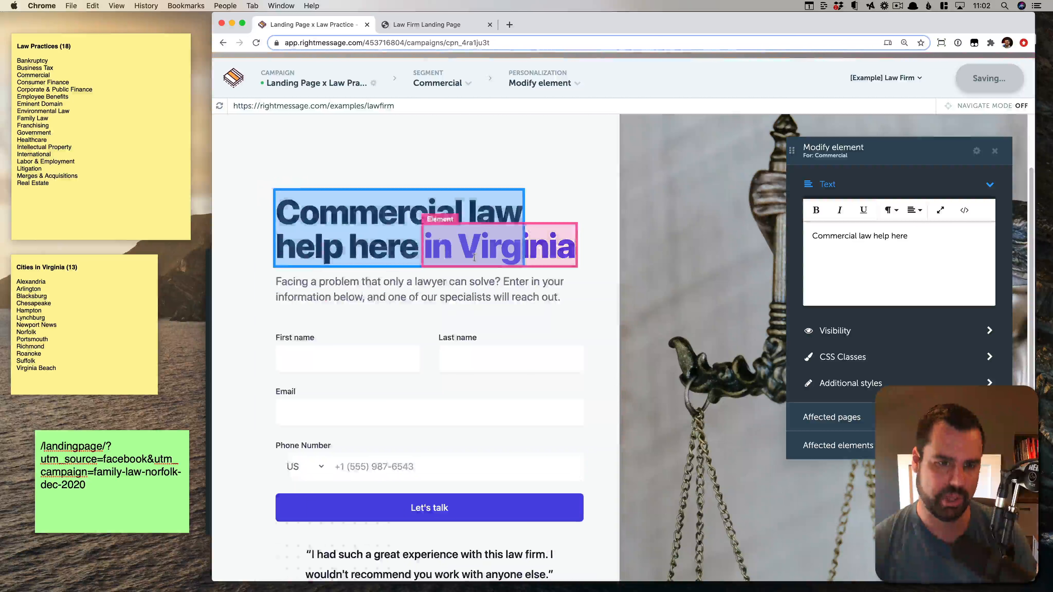
pyautogui.click(994, 151)
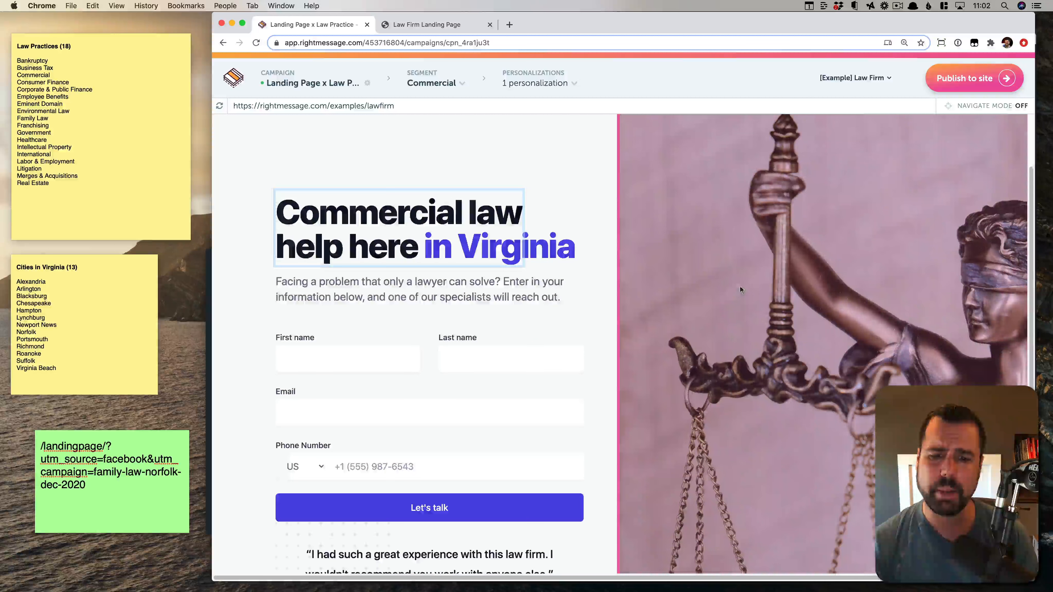
pyautogui.scroll(-2, 554, 347)
pyautogui.scroll(3, 554, 349)
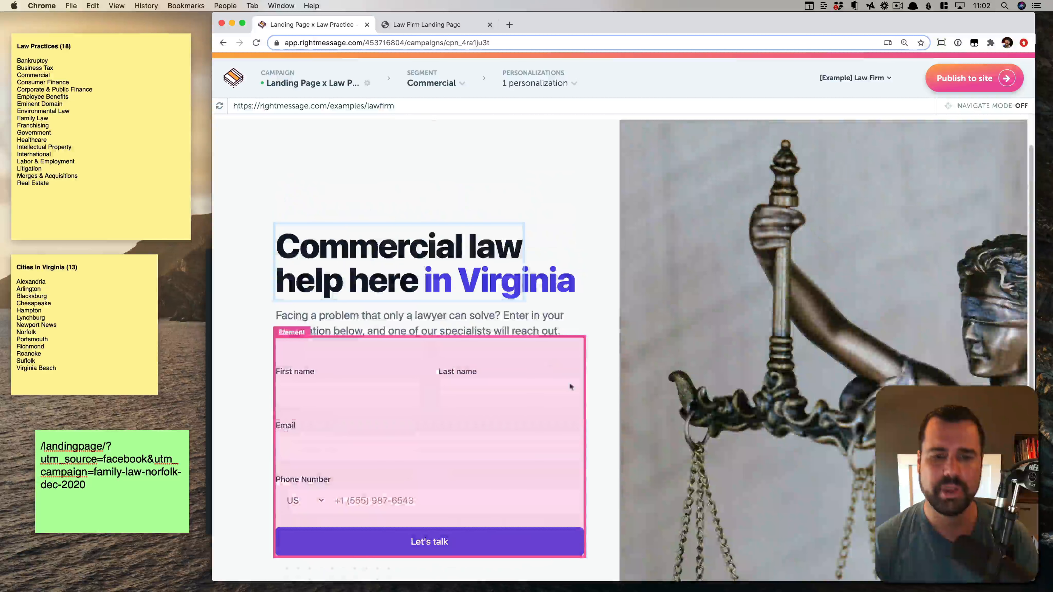
pyautogui.scroll(2, 704, 305)
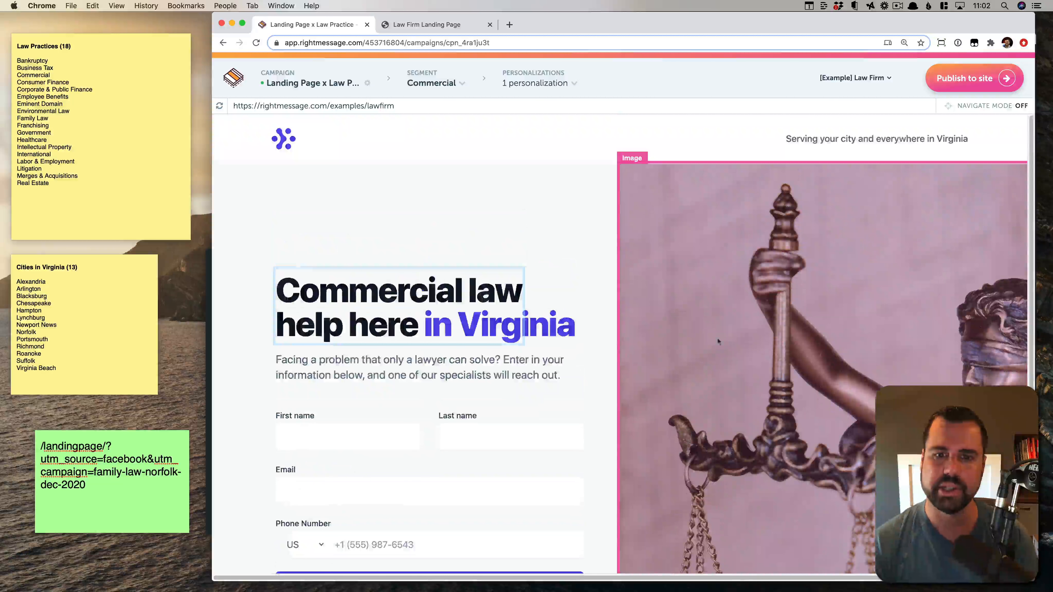
# Search the web for Unsplash in a new browser tab.
pyautogui.press('super+t')
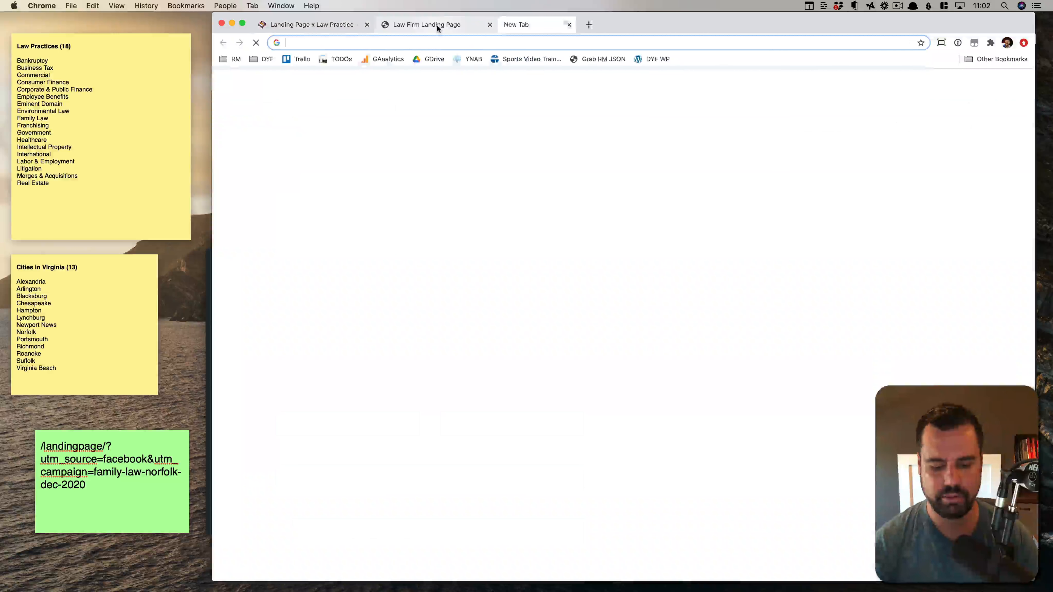
pyautogui.write('unbo')
pyautogui.press('Return')
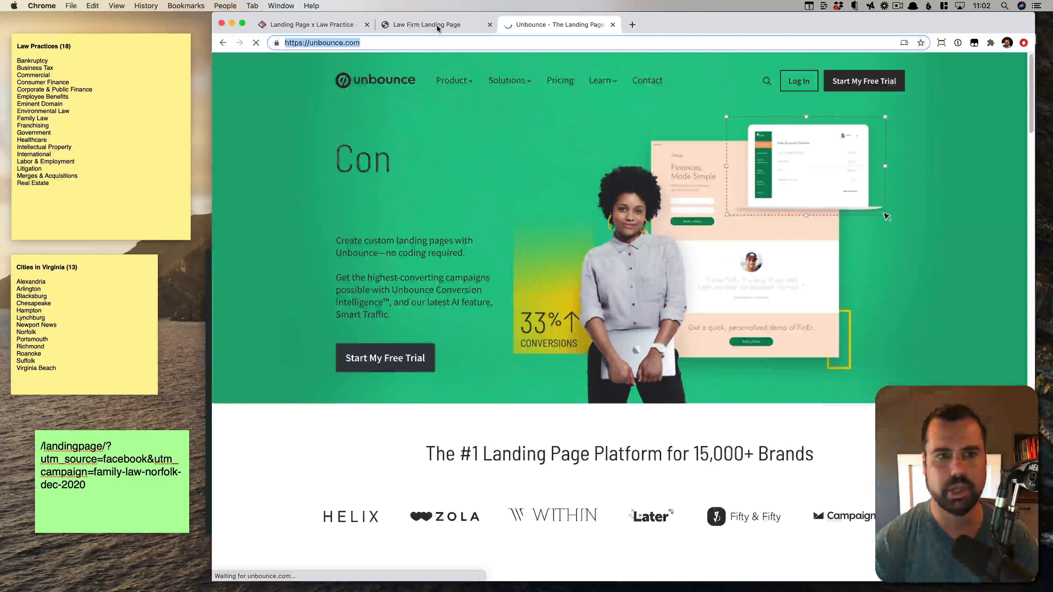
pyautogui.press('super+l')
pyautogui.write('unsp')
pyautogui.press('Return')
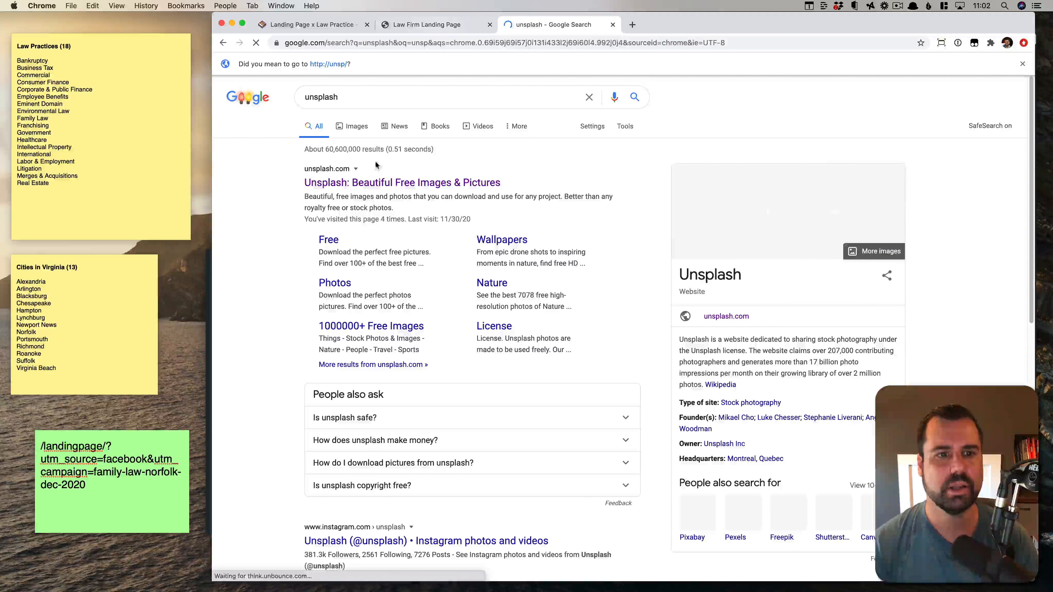
# Open the Unsplash website from the search results and switch the law practice campaign to the Bankruptcy segment.
pyautogui.click(408, 180)
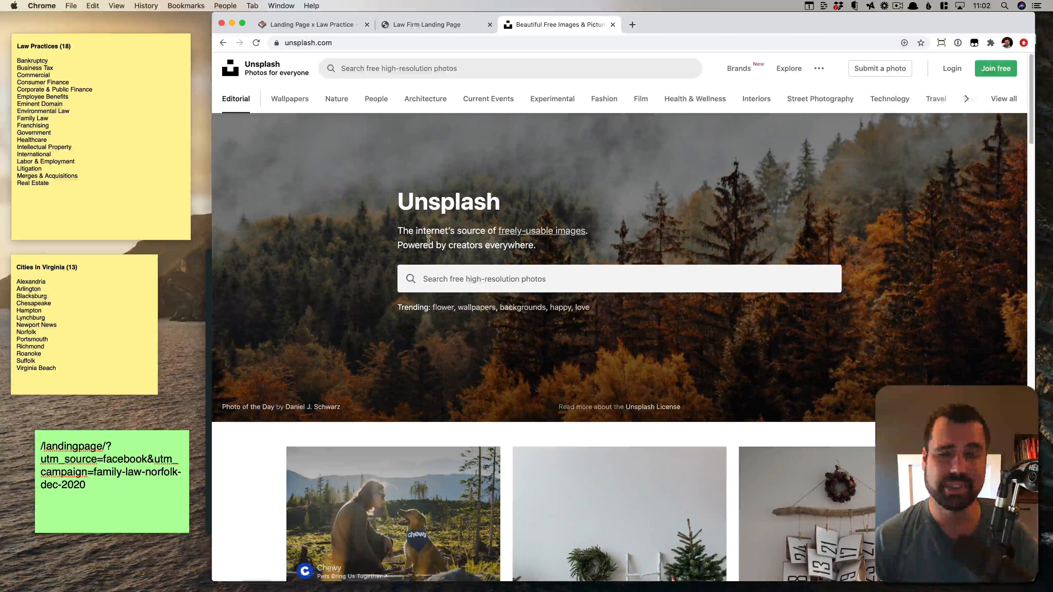
pyautogui.click(326, 25)
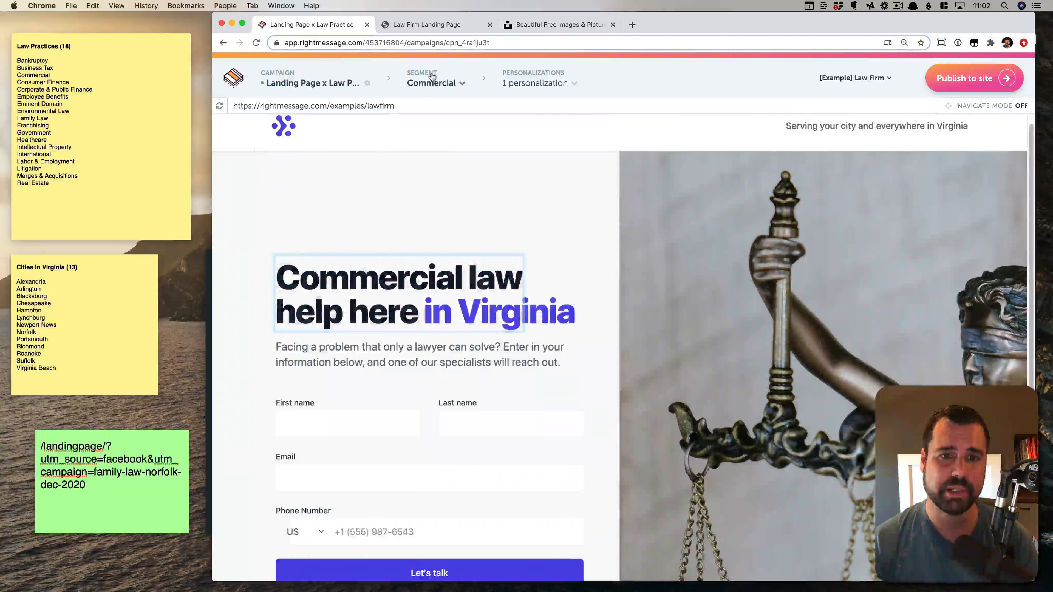
pyautogui.click(434, 83)
pyautogui.click(430, 106)
# Search Unsplash for "money" and copy the image address of the photo of scattered 100 US dollar bills.
pyautogui.click(550, 28)
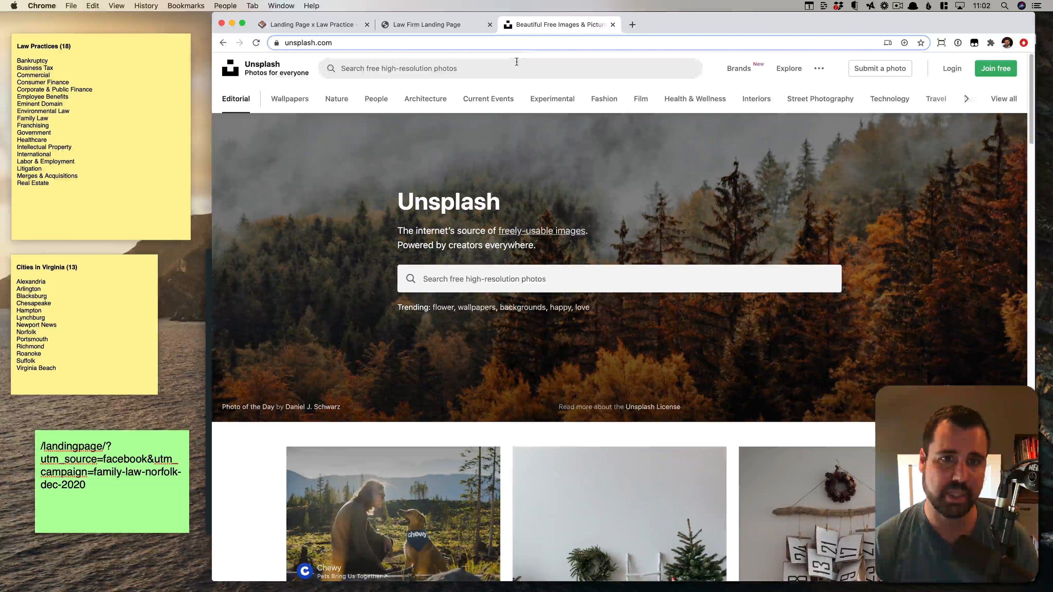
pyautogui.click(516, 63)
pyautogui.write('money')
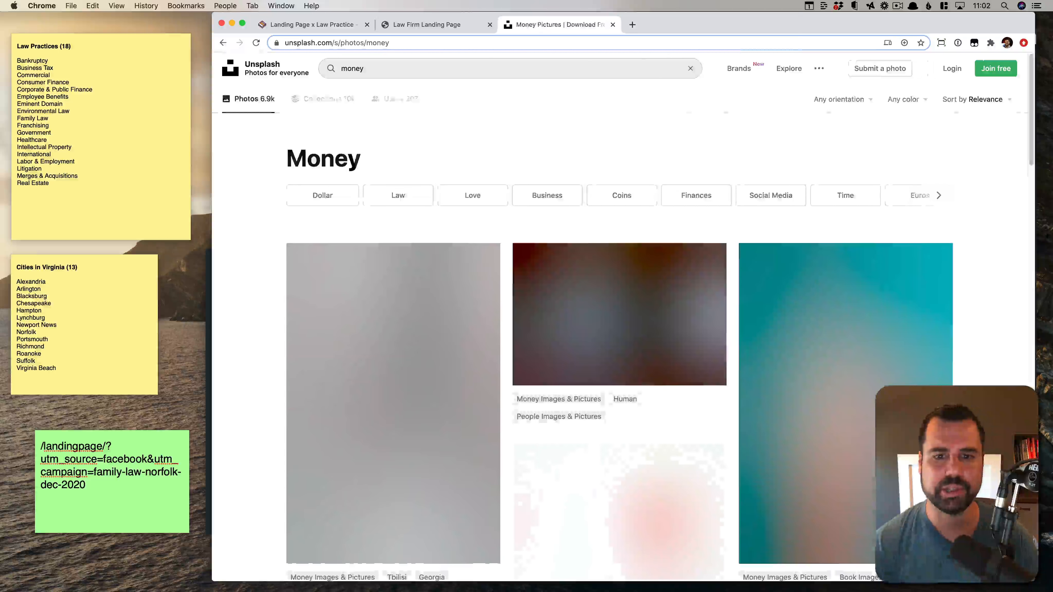
pyautogui.scroll(-5, 604, 226)
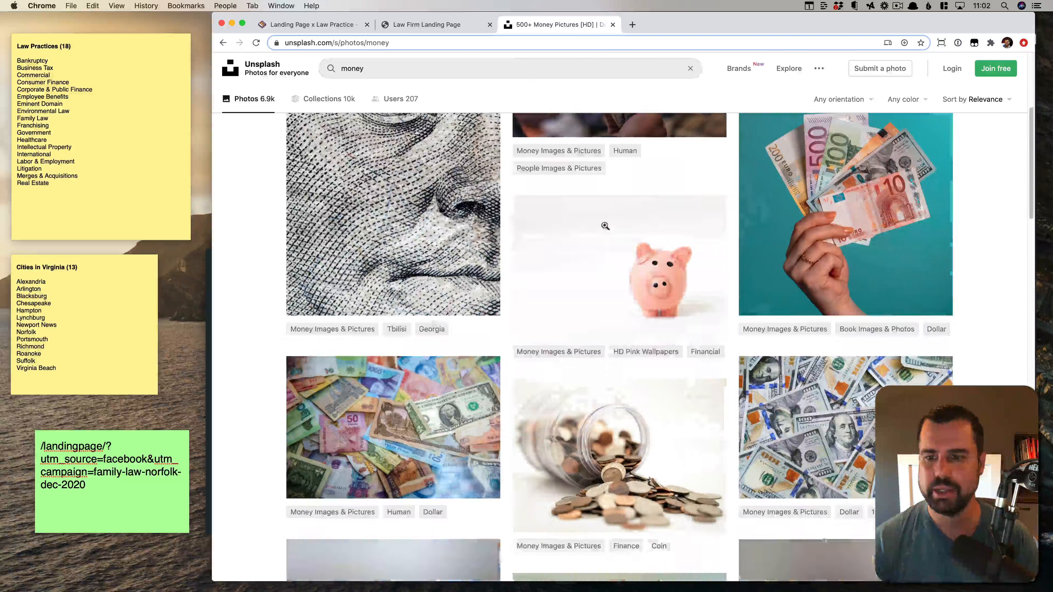
pyautogui.click(808, 411)
pyautogui.rightClick(639, 280)
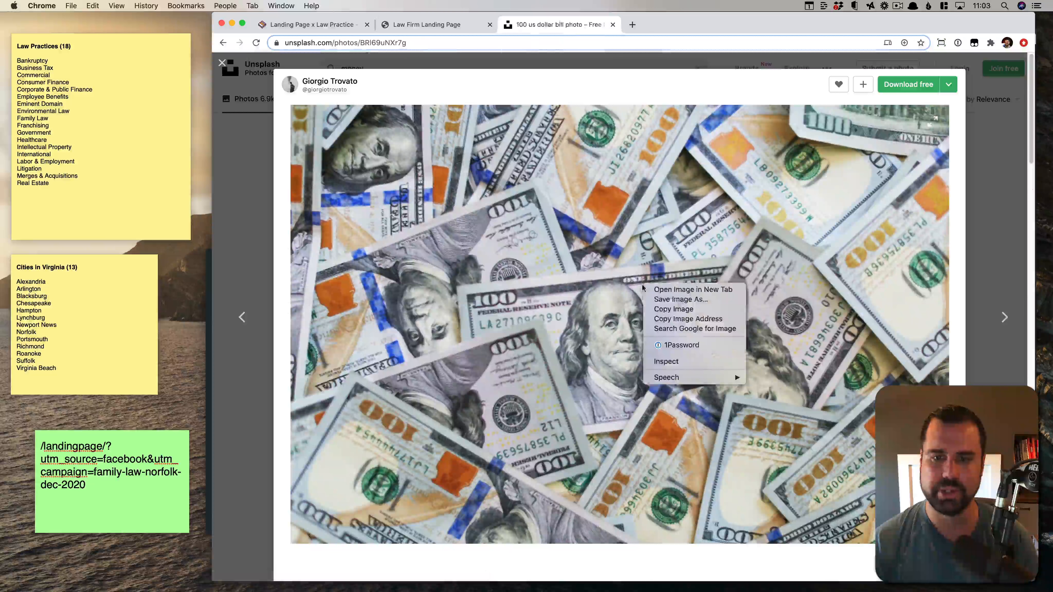
pyautogui.click(671, 318)
# Personalize the landing page's scales-of-justice image for the Bankruptcy segment with the copied dollar bill photo URL.
pyautogui.click(352, 25)
pyautogui.click(799, 162)
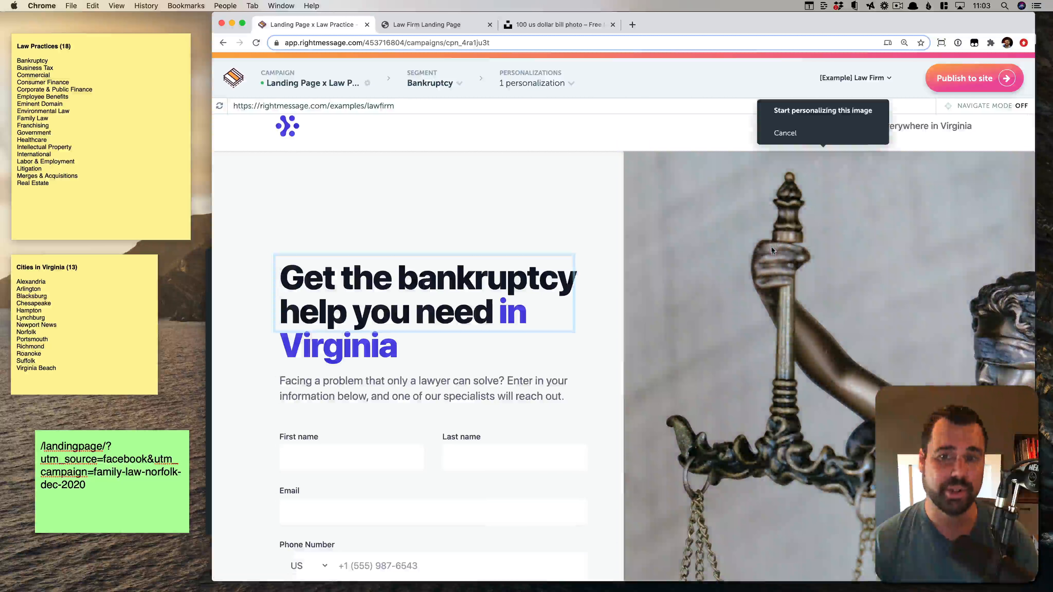
pyautogui.click(805, 111)
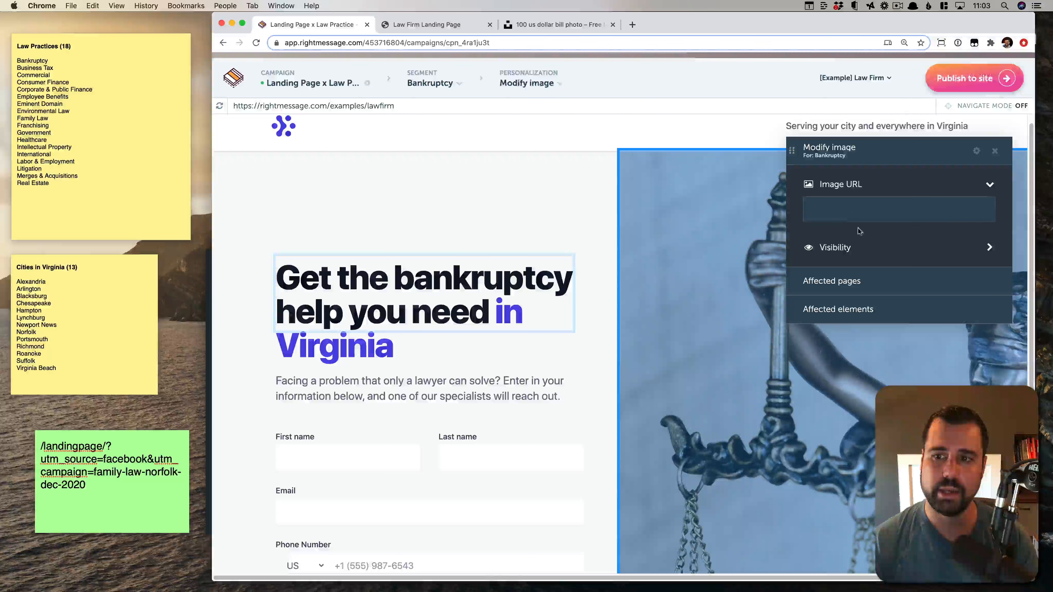
pyautogui.press('super+v')
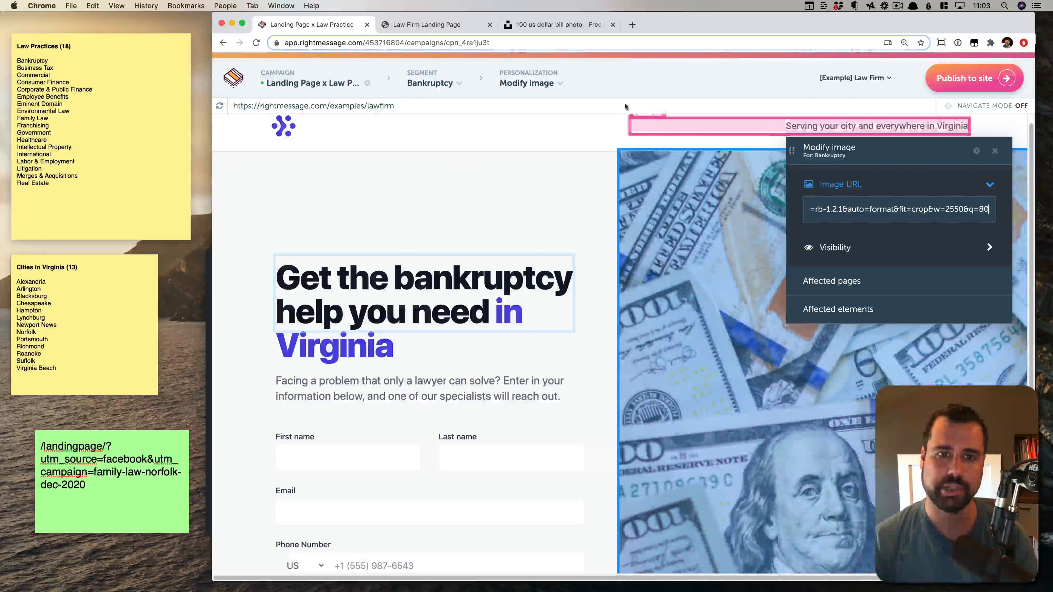
# Switch the campaign to the Family Law segment and search Unsplash for "family".
pyautogui.click(450, 90)
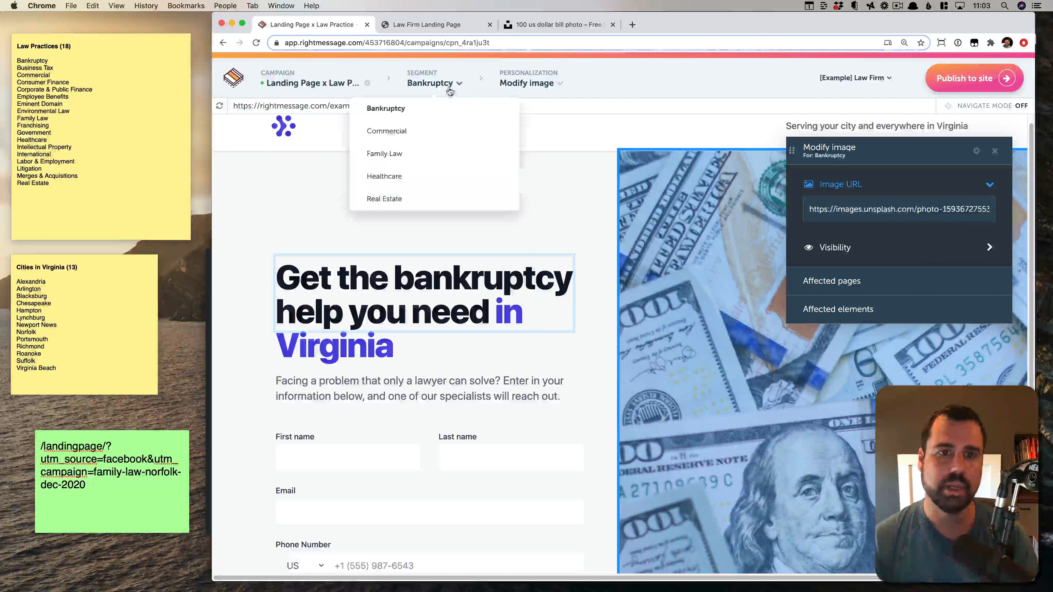
pyautogui.click(418, 154)
pyautogui.click(526, 24)
pyautogui.press('super+[')
pyautogui.doubleClick(390, 73)
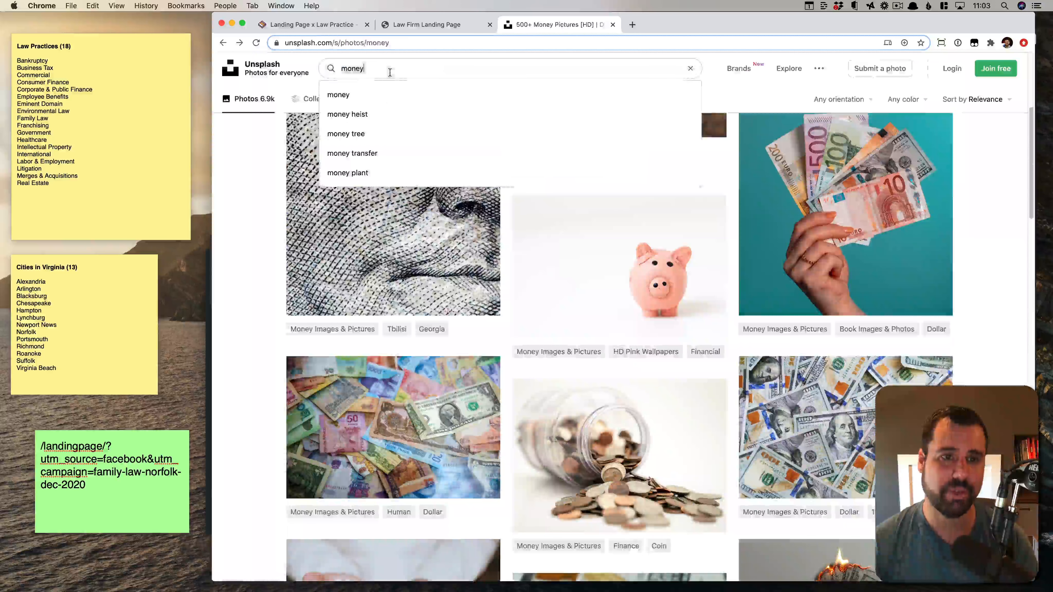
pyautogui.write('family')
pyautogui.press('Return')
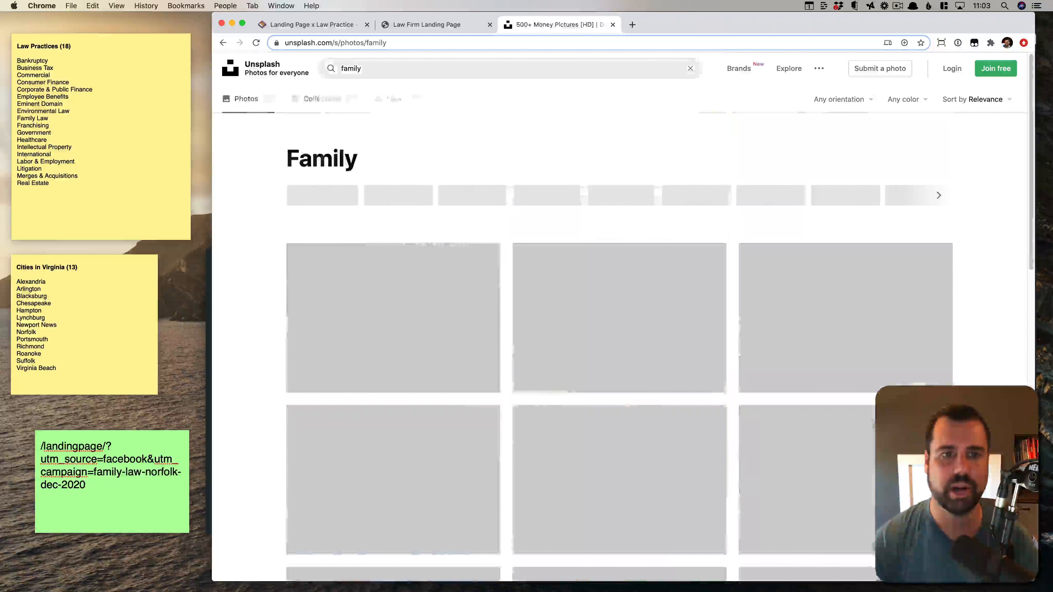
# Copy the image address of the photo of a family sitting among orange flowers and set it as the Family Law image URL.
pyautogui.click(582, 353)
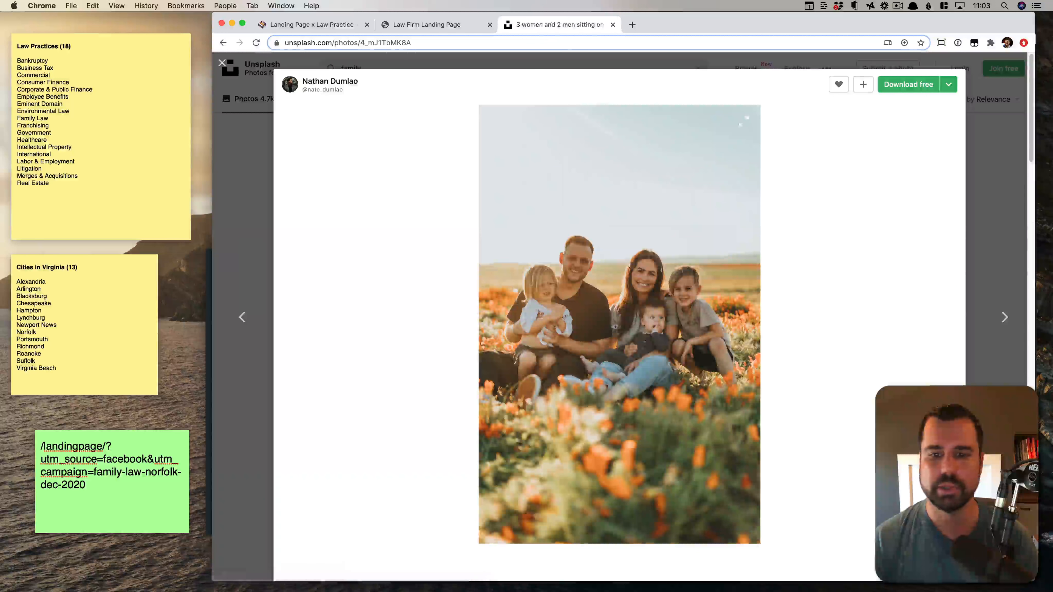
pyautogui.rightClick(638, 295)
pyautogui.click(665, 322)
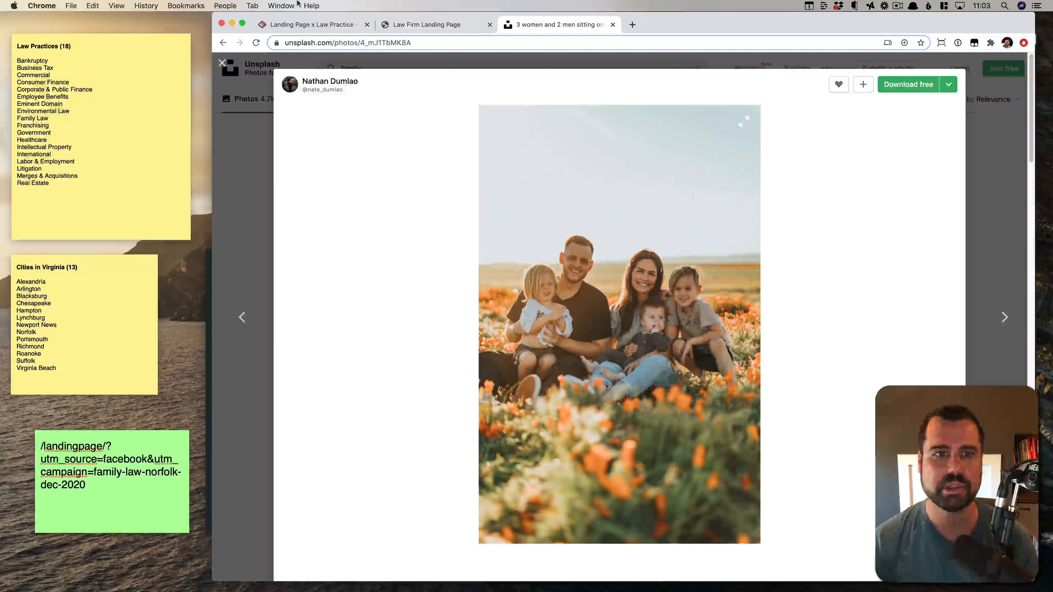
pyautogui.click(300, 25)
pyautogui.click(847, 210)
pyautogui.press('cmd+v')
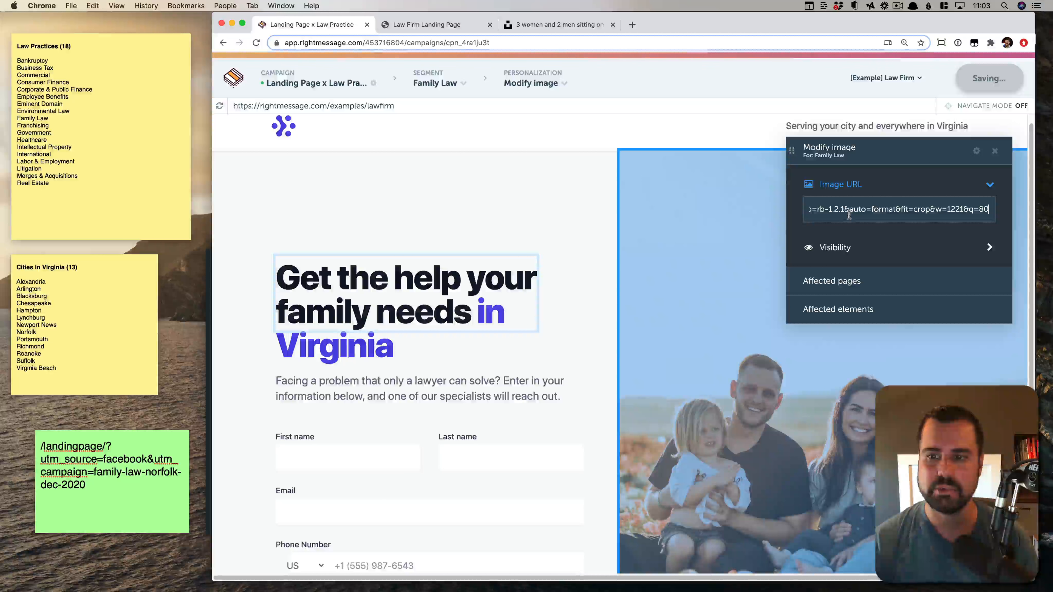
# Switch the campaign to the Healthcare segment and search Unsplash for "healthcare".
pyautogui.click(434, 84)
pyautogui.click(393, 176)
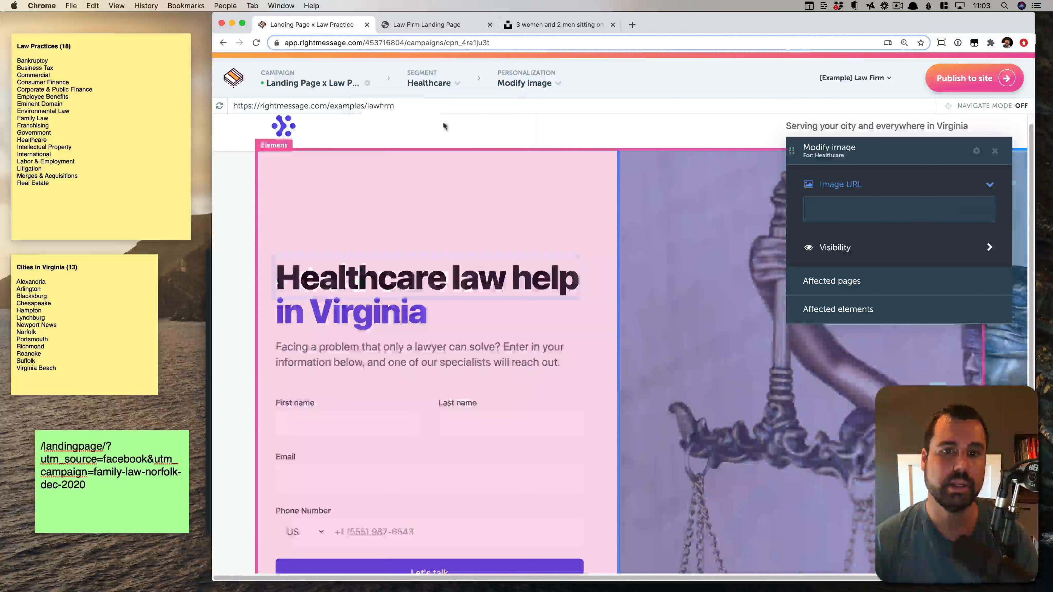
pyautogui.click(538, 24)
pyautogui.click(435, 67)
pyautogui.doubleClick(435, 66)
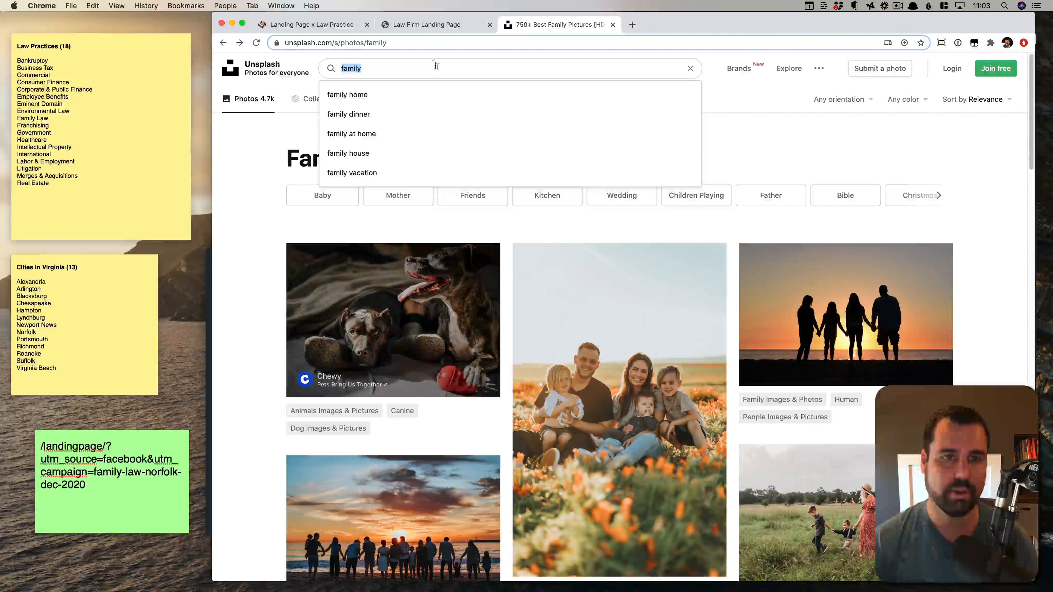
pyautogui.write('healthcare')
pyautogui.press('Return')
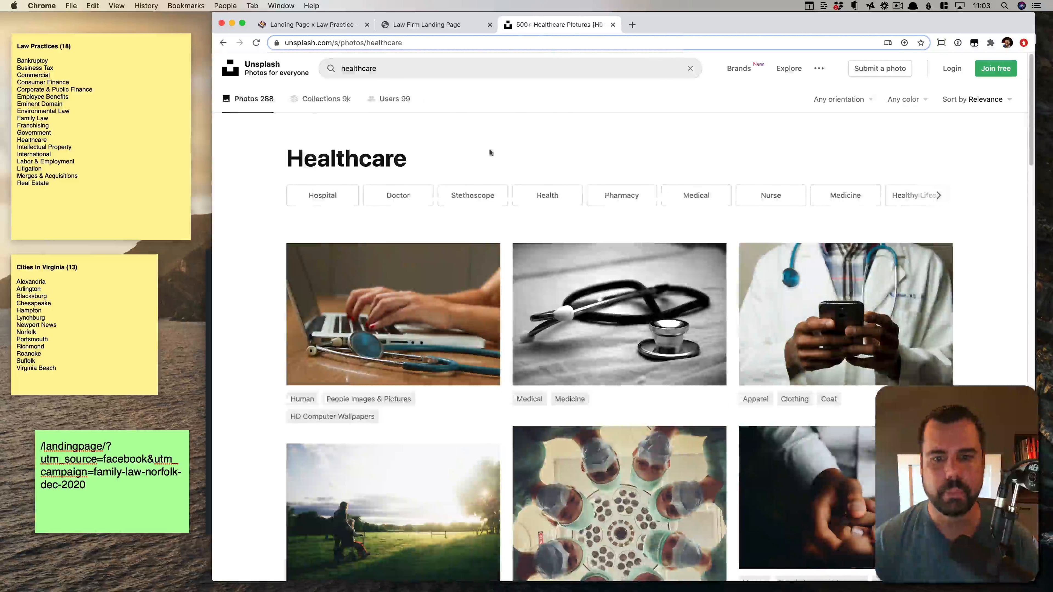
# Copy the image address of the photo of a doctor holding a phone and set it as the Healthcare image URL.
pyautogui.scroll(-1, 583, 231)
pyautogui.click(785, 255)
pyautogui.rightClick(704, 270)
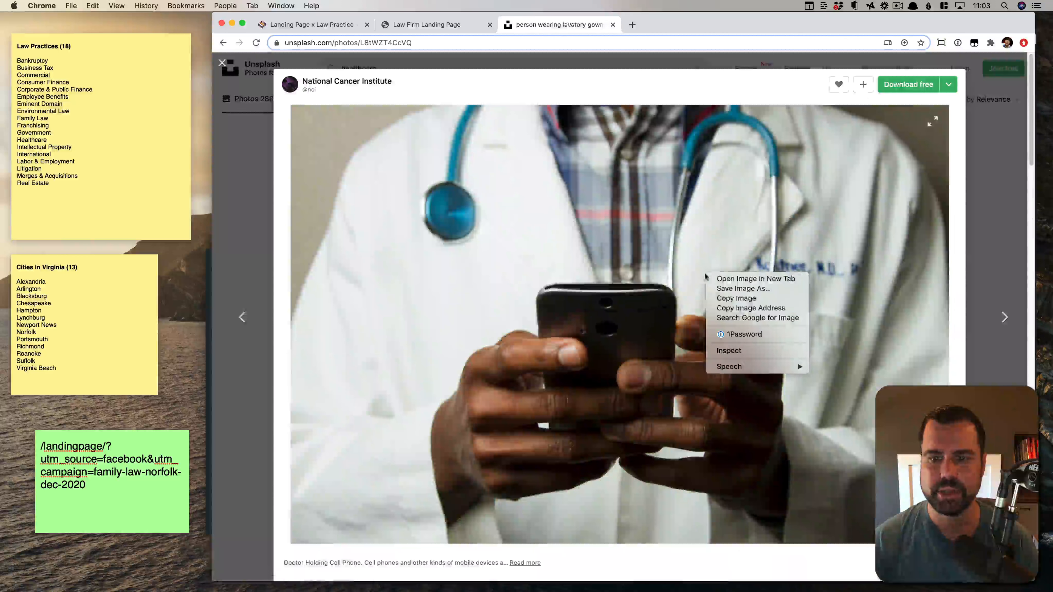
pyautogui.click(742, 306)
pyautogui.click(356, 20)
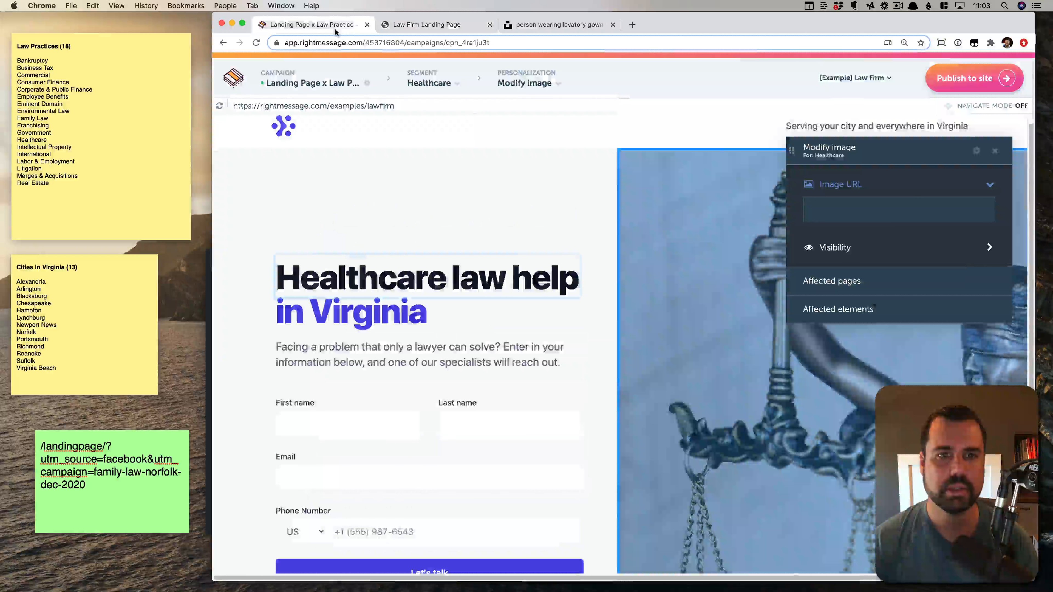
pyautogui.click(833, 210)
pyautogui.press('super+v')
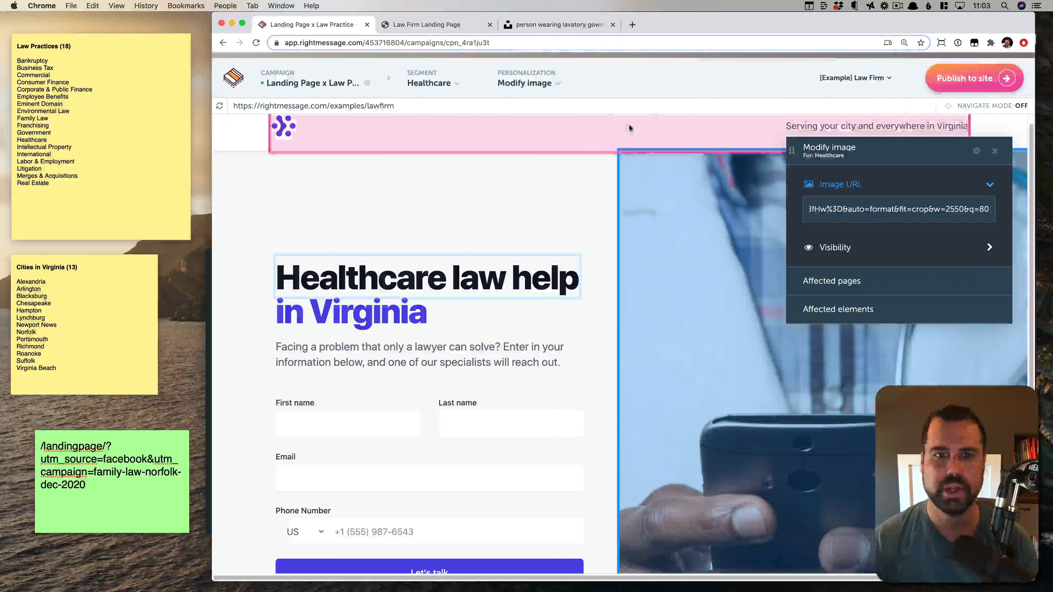
# Switch the campaign to the Real Estate segment and search Unsplash for "house".
pyautogui.click(431, 83)
pyautogui.click(428, 199)
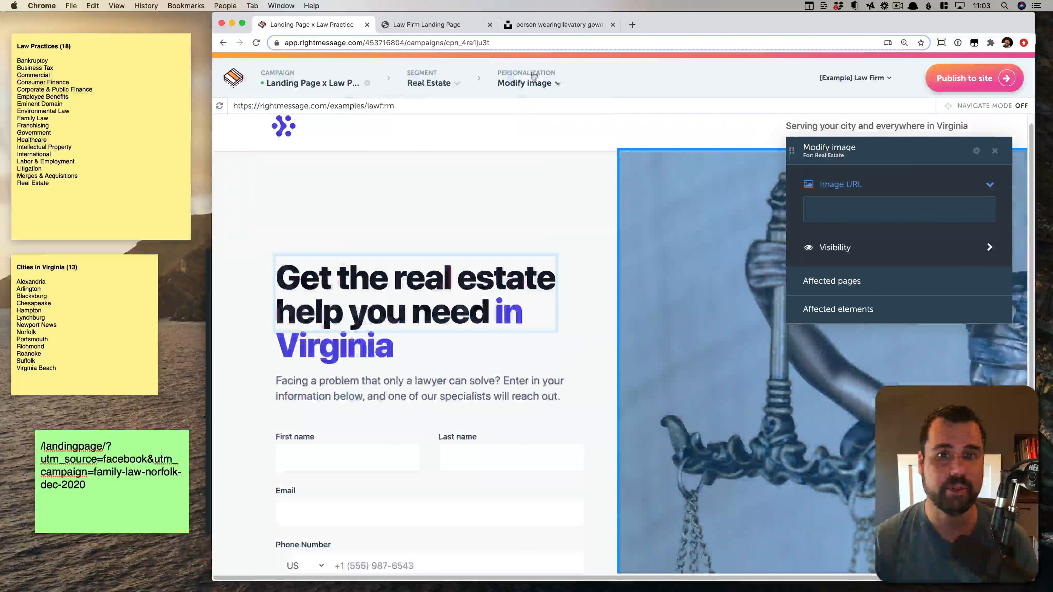
pyautogui.click(542, 26)
pyautogui.click(425, 67)
pyautogui.press('super+a')
pyautogui.write('ho')
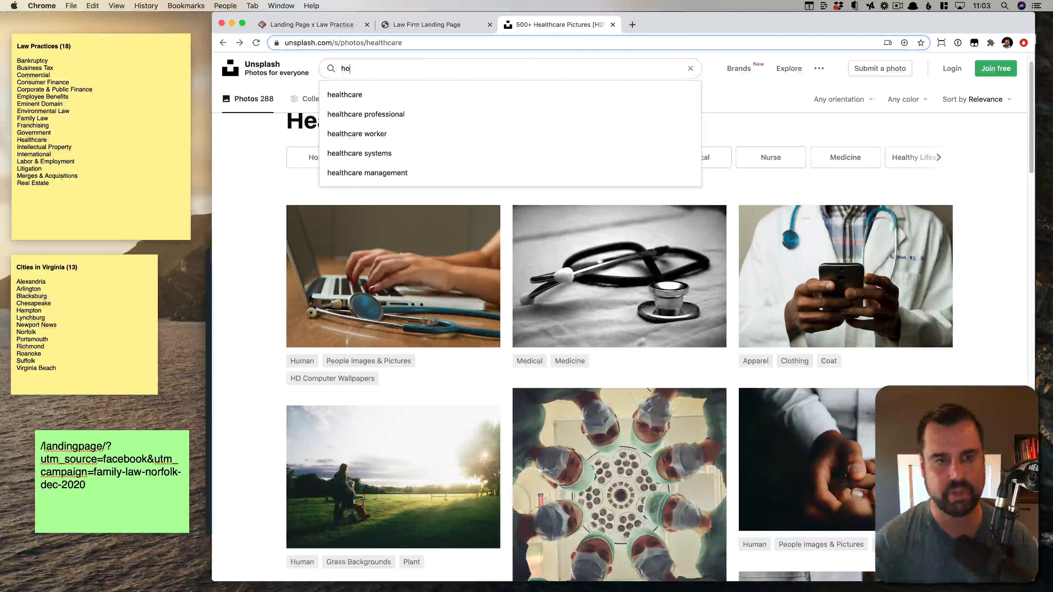
pyautogui.write('yuseuse')
pyautogui.press('Return')
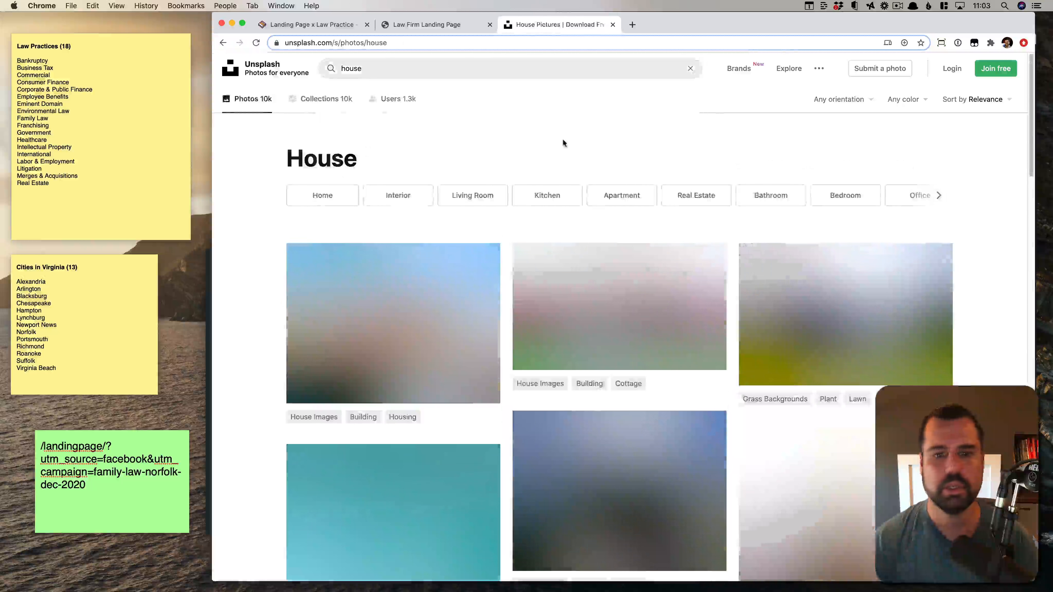
# Use the image address of the modern house with a pool as the Real Estate image URL, then close the image editor.
pyautogui.click(376, 324)
pyautogui.rightClick(615, 256)
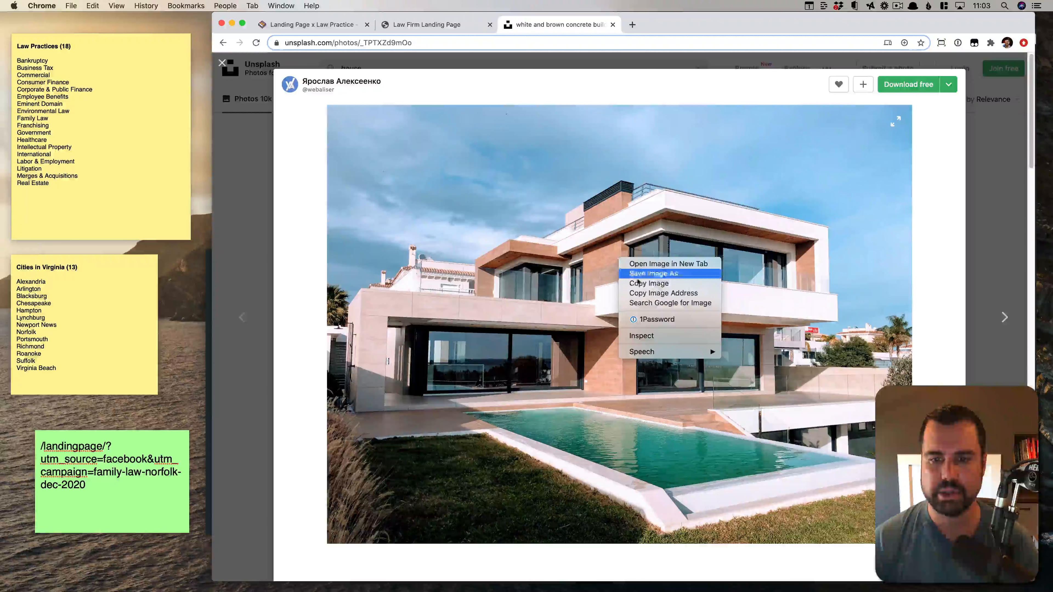
pyautogui.click(634, 292)
pyautogui.click(311, 24)
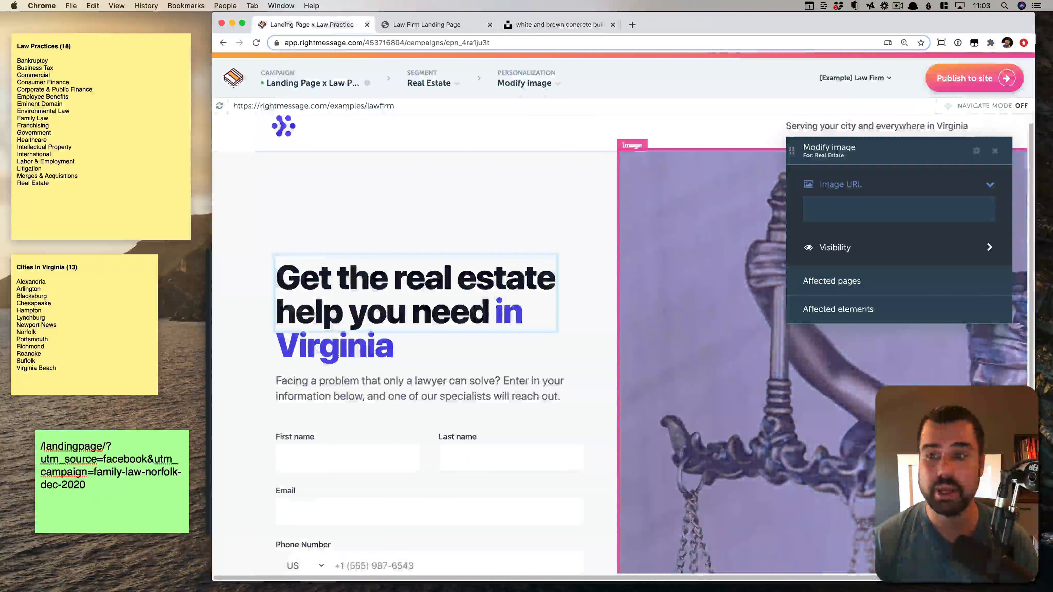
pyautogui.press('super+v')
pyautogui.click(995, 151)
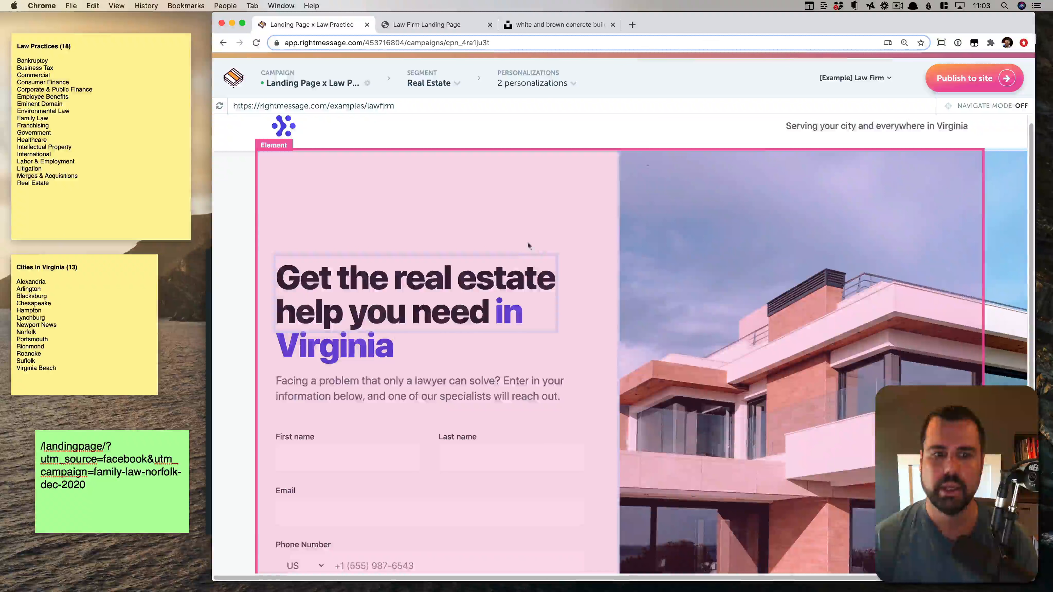
# Review the personalized landing page for the Bankruptcy, Commercial and Family Law segments.
pyautogui.click(425, 87)
pyautogui.click(408, 109)
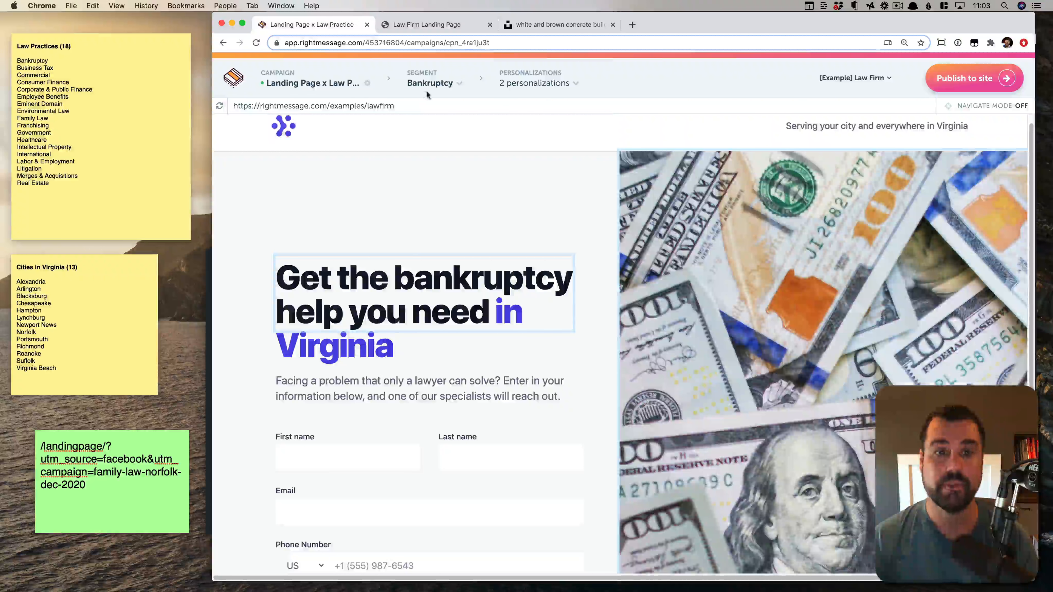
pyautogui.click(430, 92)
pyautogui.click(427, 130)
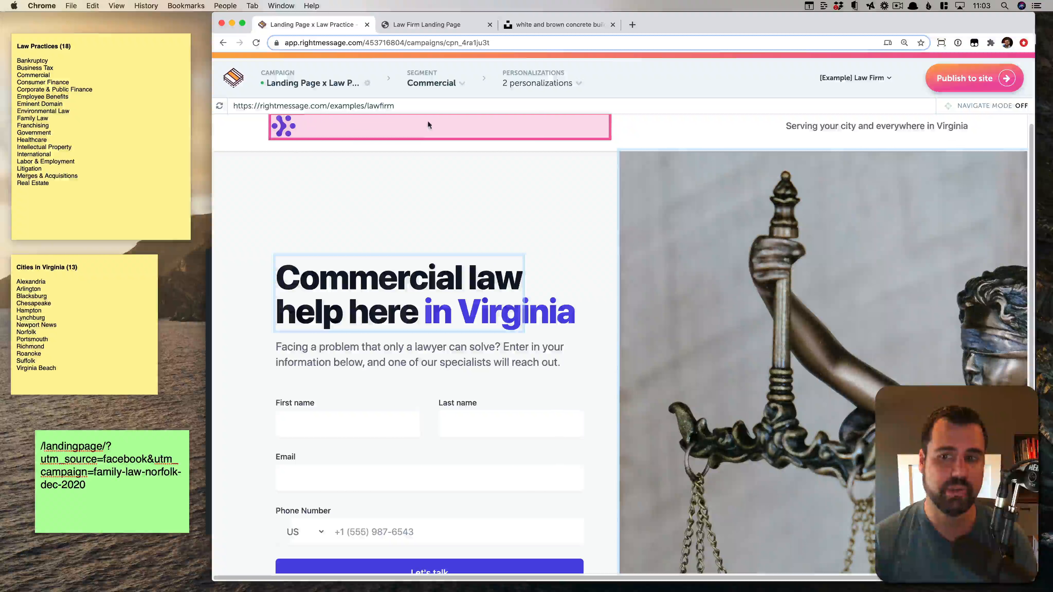
pyautogui.click(434, 85)
pyautogui.click(432, 153)
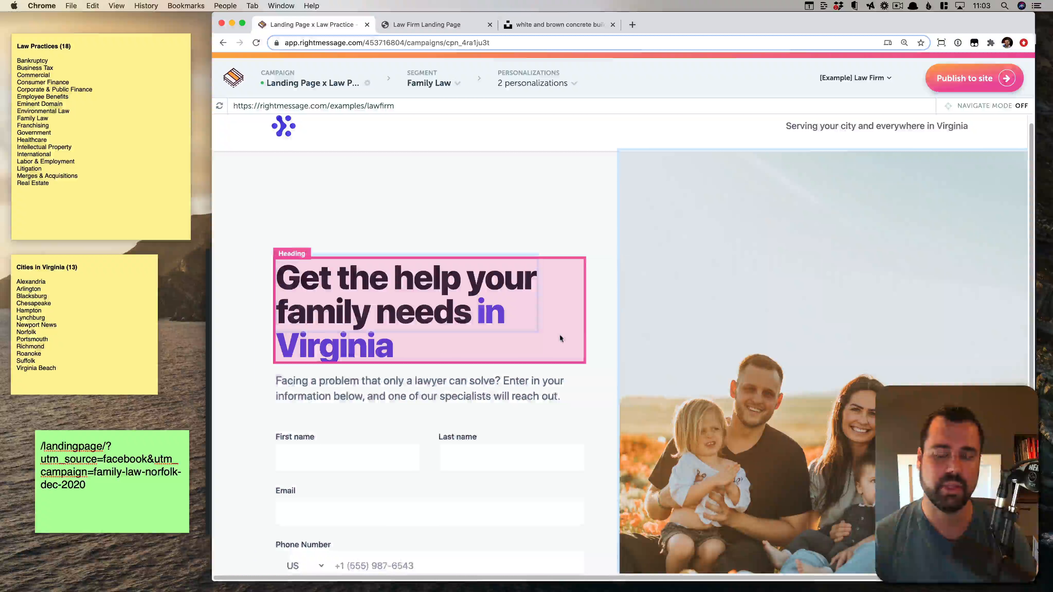
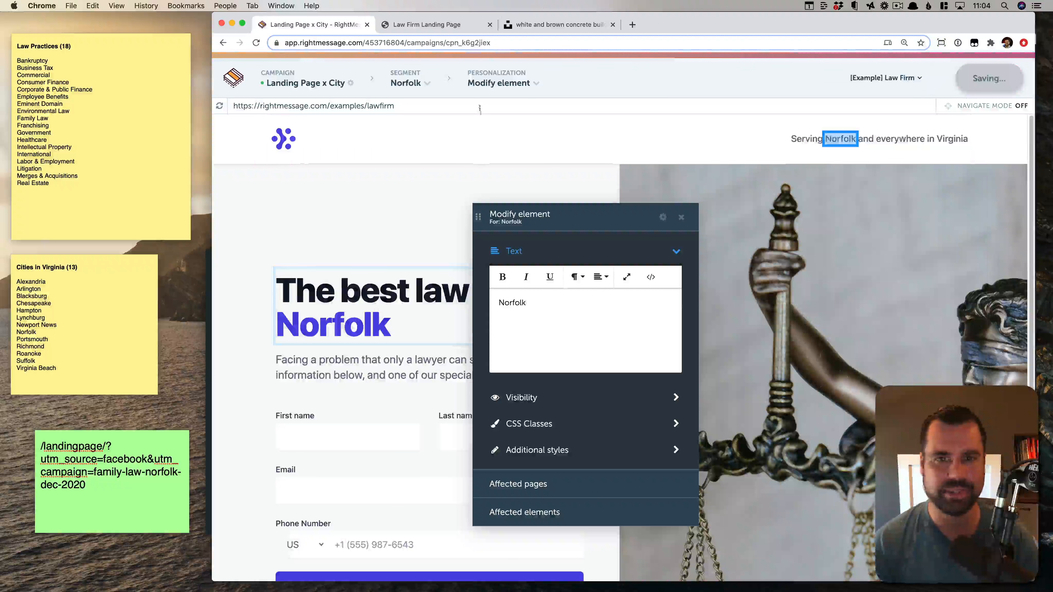
# For the Suffolk segment, replace "your city" in the header tagline with "Suffolk" and close the element editor.
pyautogui.click(406, 84)
pyautogui.click(375, 178)
pyautogui.write('Suffolk')
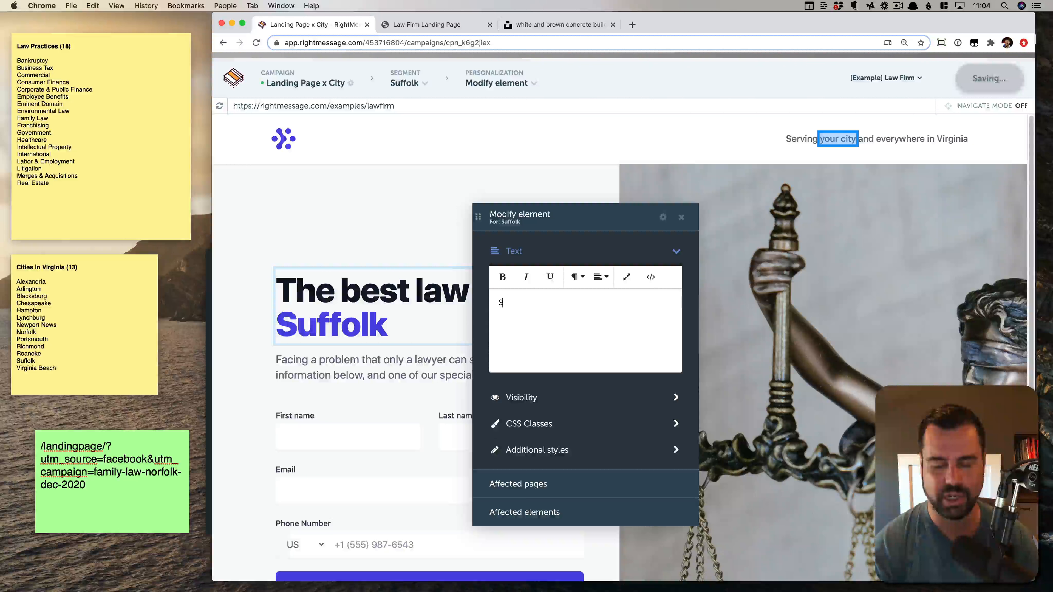
pyautogui.click(681, 217)
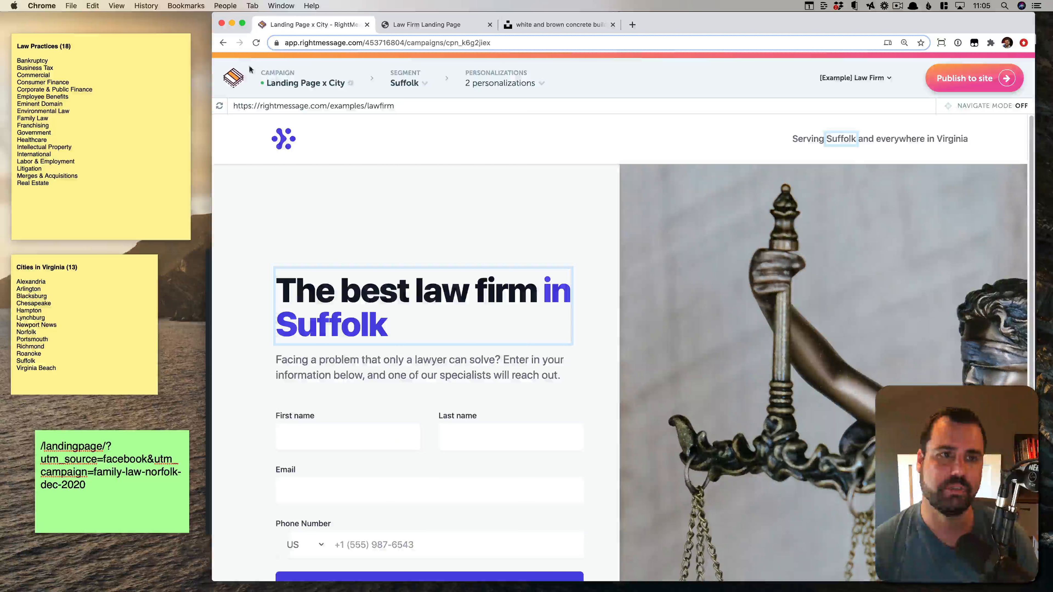
# Leave the city campaign and open the auto-segment settings of the Law Practices segment group.
pyautogui.click(233, 77)
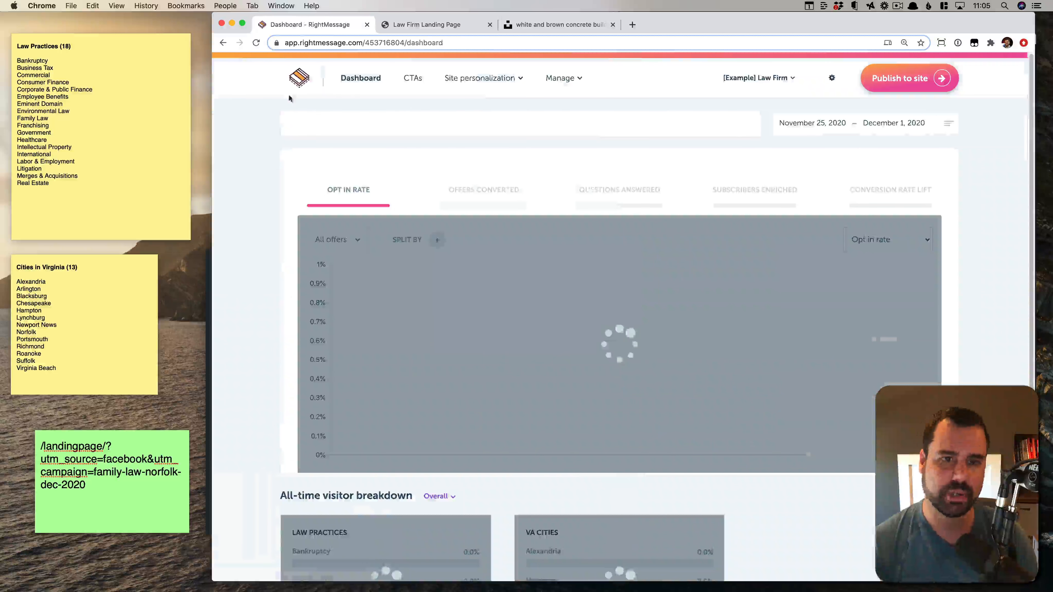
pyautogui.moveTo(560, 79)
pyautogui.click(550, 100)
pyautogui.click(303, 167)
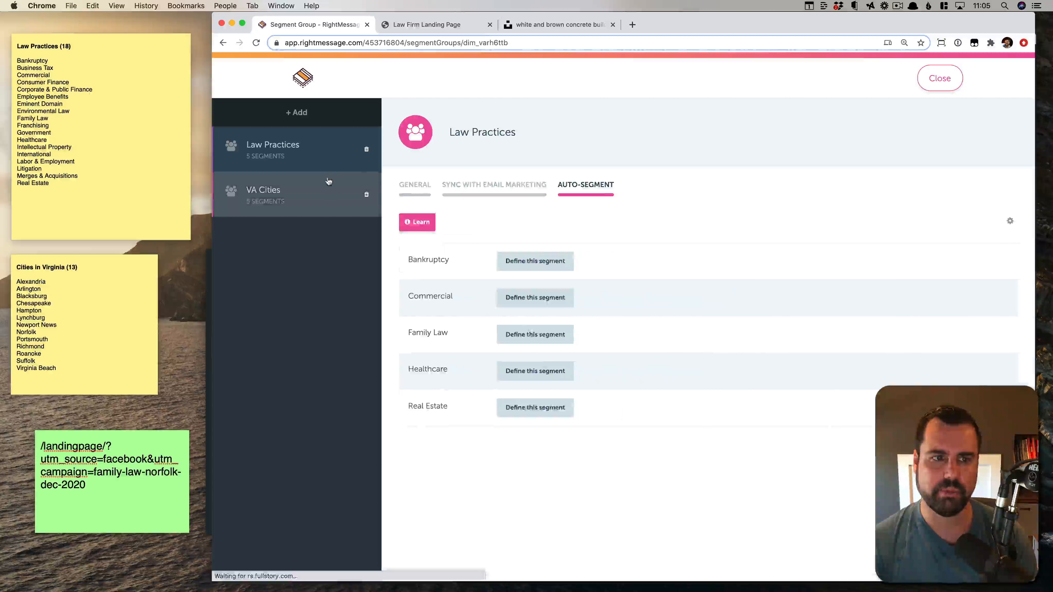
pyautogui.click(335, 183)
pyautogui.click(332, 160)
pyautogui.click(576, 184)
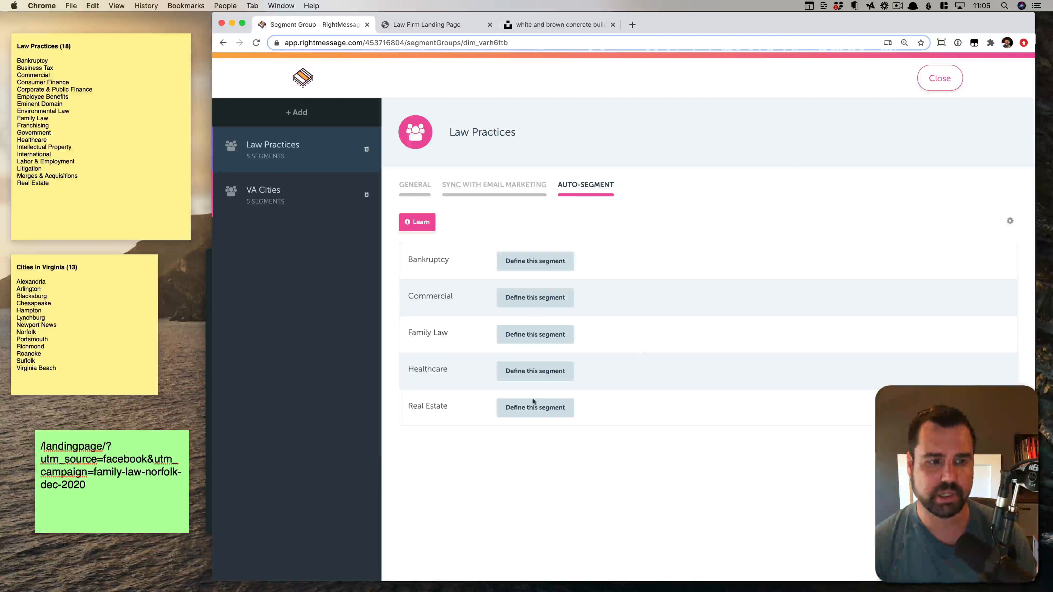
# Examine the sample landing page URL in the green note, highlighting the campaign date and the utm_campaign parameter.
pyautogui.click(144, 475)
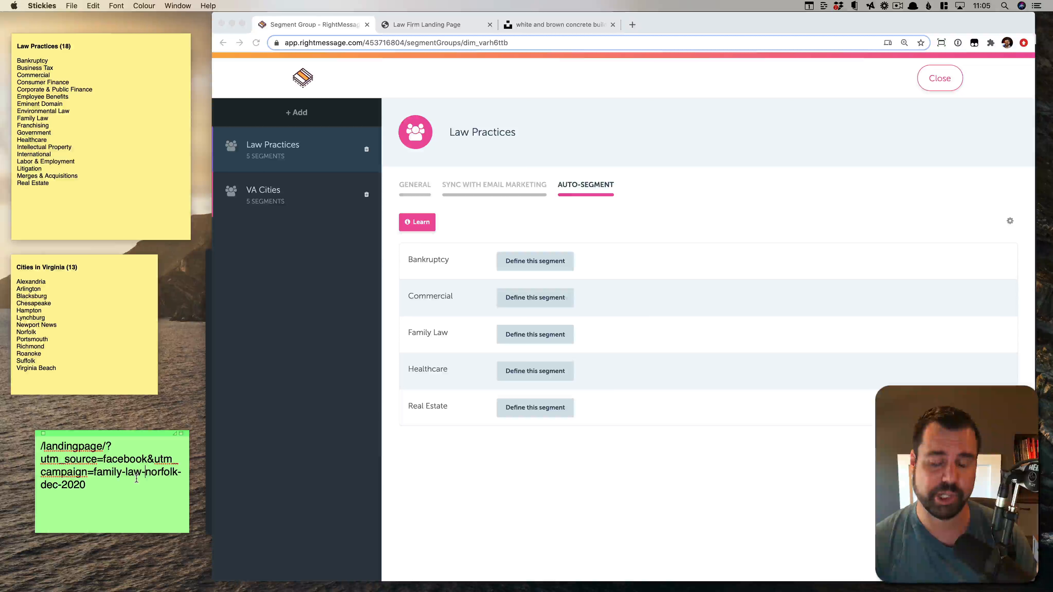
pyautogui.moveTo(41, 483); pyautogui.dragTo(90, 486)
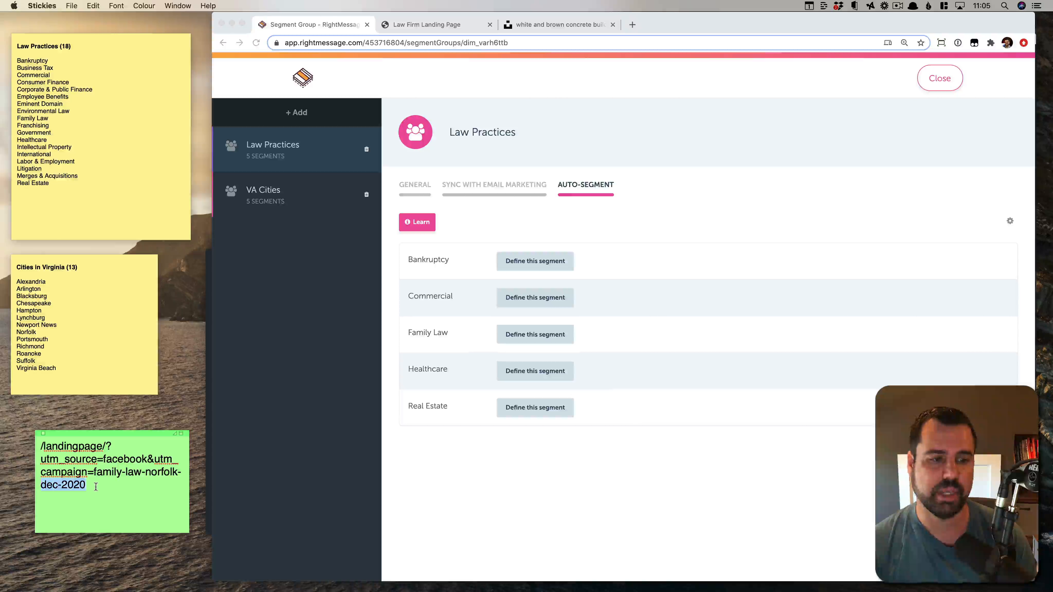
pyautogui.press('Right')
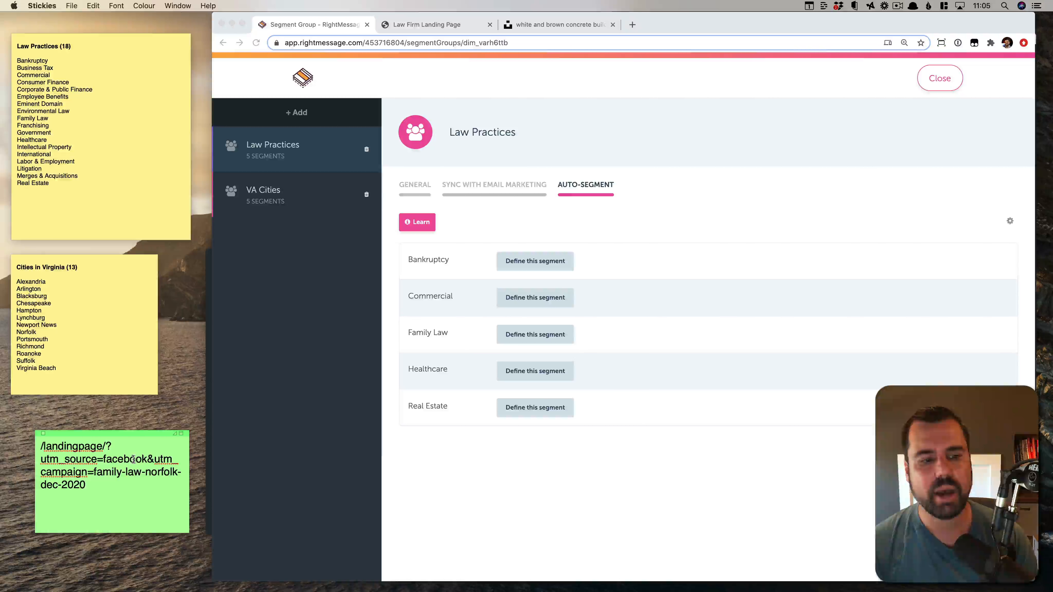
pyautogui.moveTo(154, 459); pyautogui.dragTo(94, 472)
pyautogui.click(95, 472)
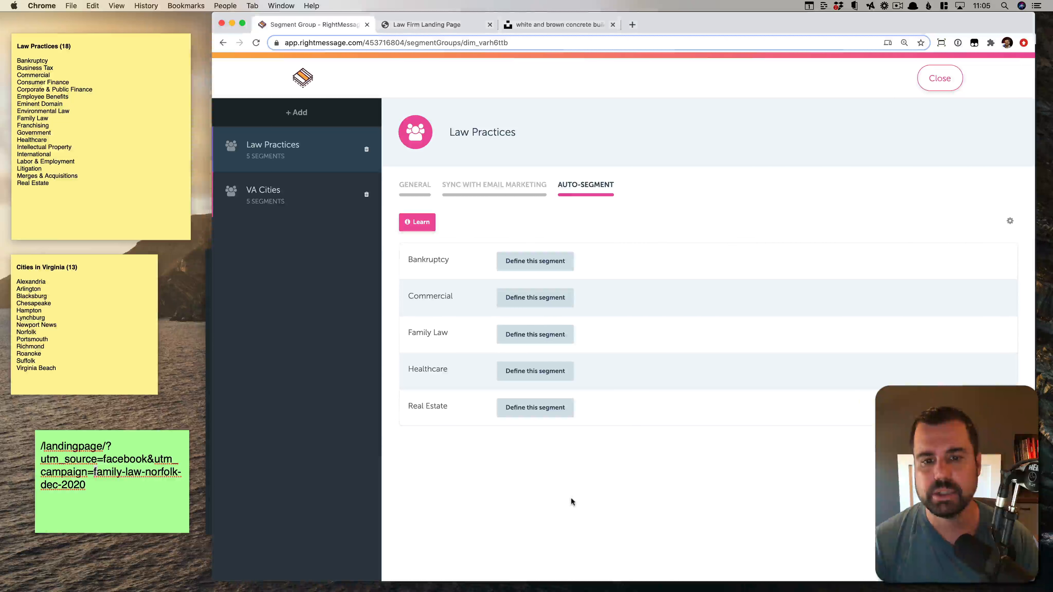
# Define the Bankruptcy segment with the condition utm_campaign, on most recent occurrence, contains "bankruptcy".
pyautogui.click(543, 505)
pyautogui.click(542, 266)
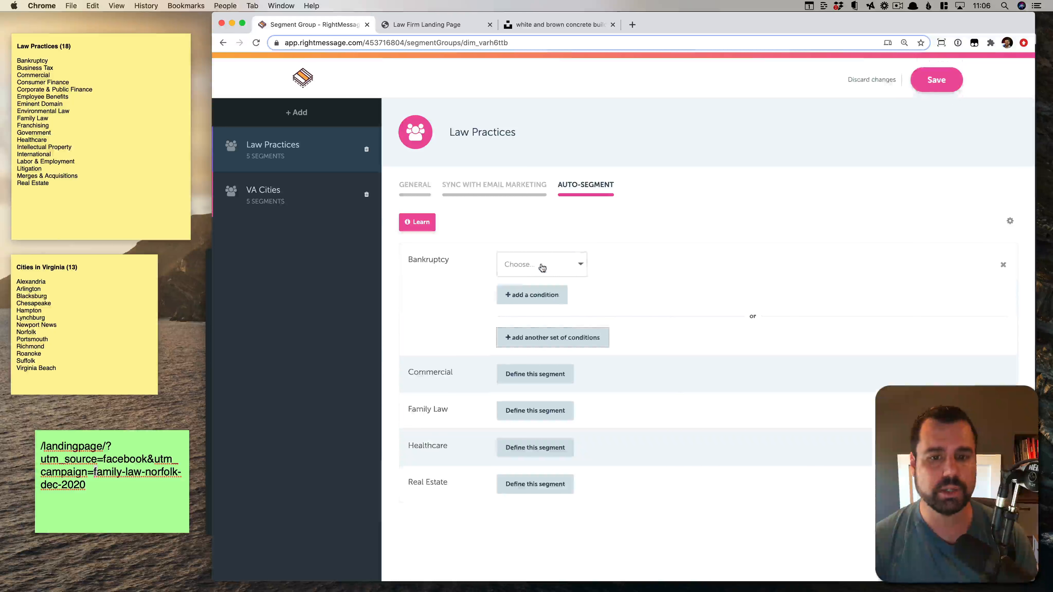
pyautogui.click(541, 265)
pyautogui.write('utm_ca')
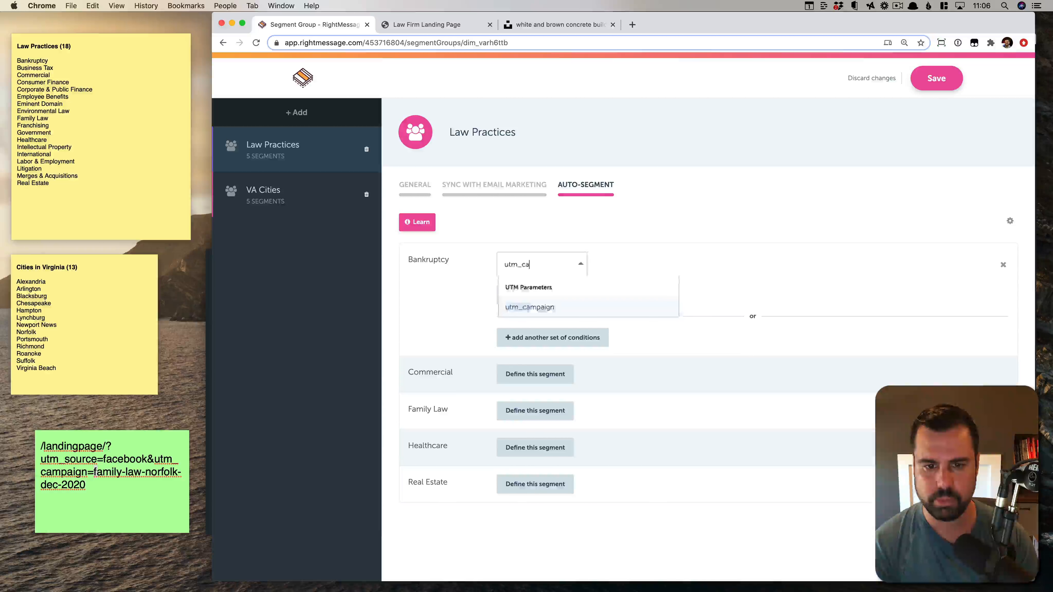
pyautogui.press('Return')
pyautogui.click(683, 273)
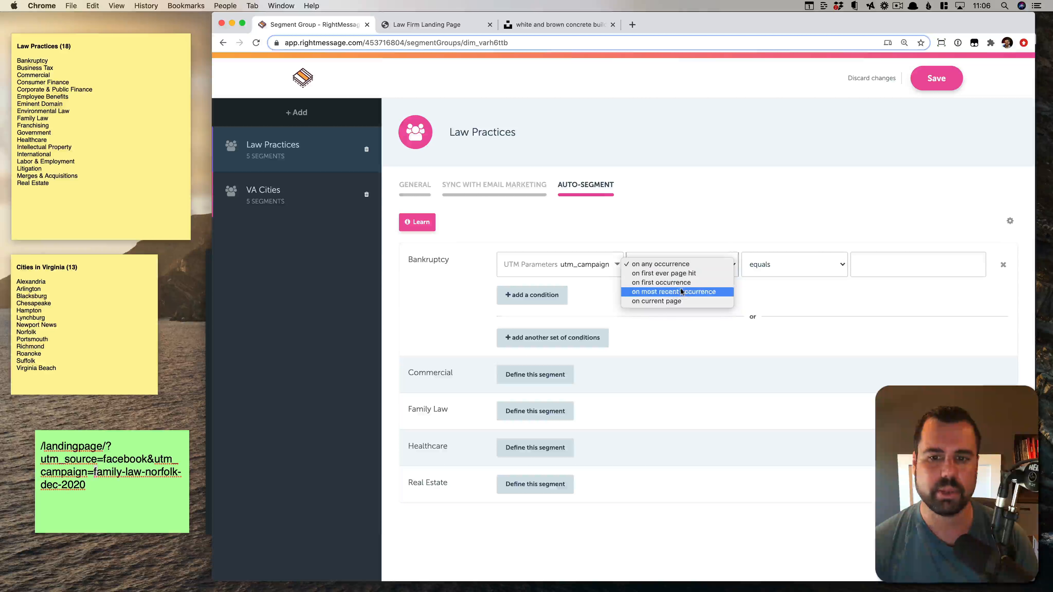
pyautogui.click(689, 284)
pyautogui.click(764, 267)
pyautogui.click(760, 282)
pyautogui.click(911, 257)
pyautogui.write('bankruptcy')
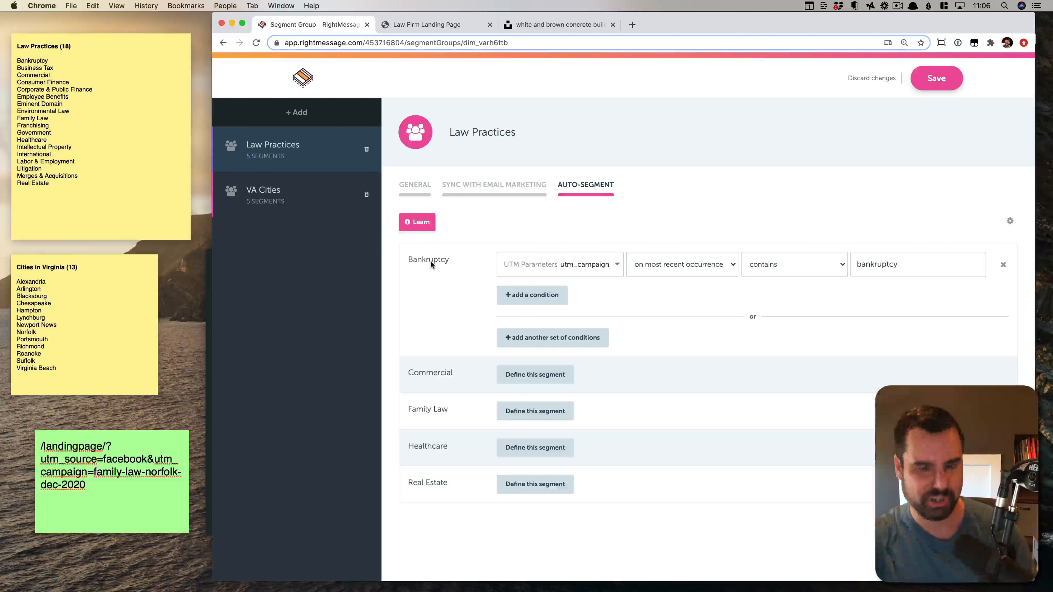
# Define the Commercial segment with the condition utm_campaign, on most recent occurrence, contains "commercial".
pyautogui.click(549, 370)
pyautogui.write('utm_ca')
pyautogui.press('Return')
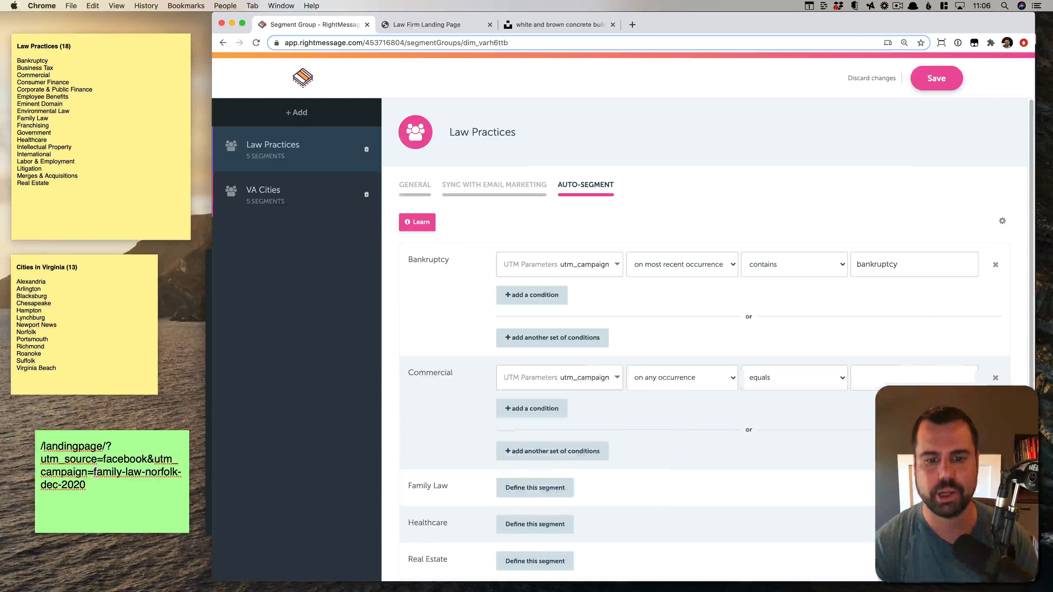
pyautogui.click(628, 369)
pyautogui.click(671, 409)
pyautogui.click(766, 378)
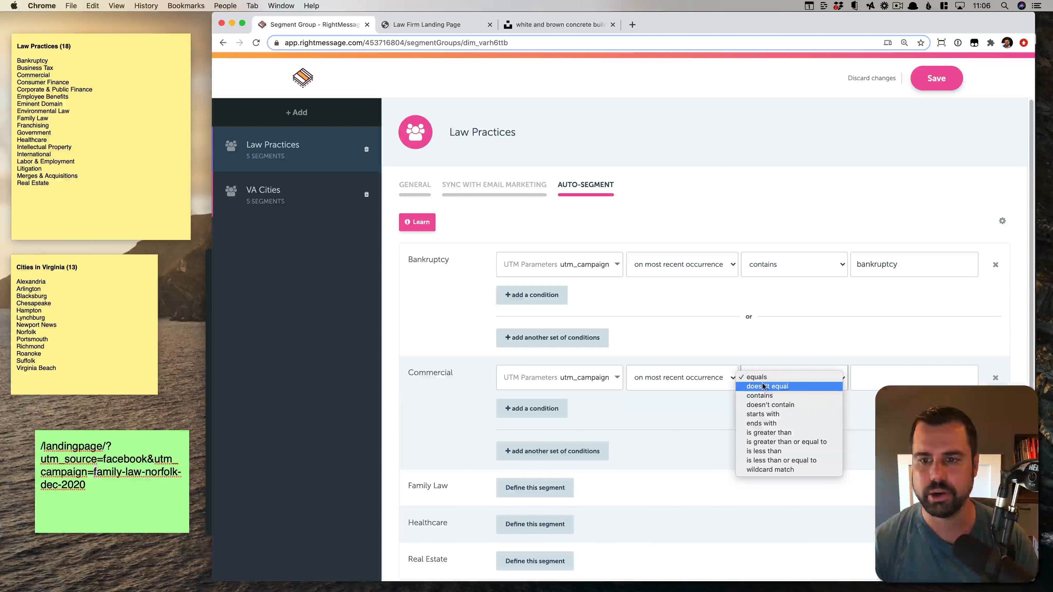
pyautogui.click(767, 396)
pyautogui.click(873, 383)
pyautogui.write('commerc')
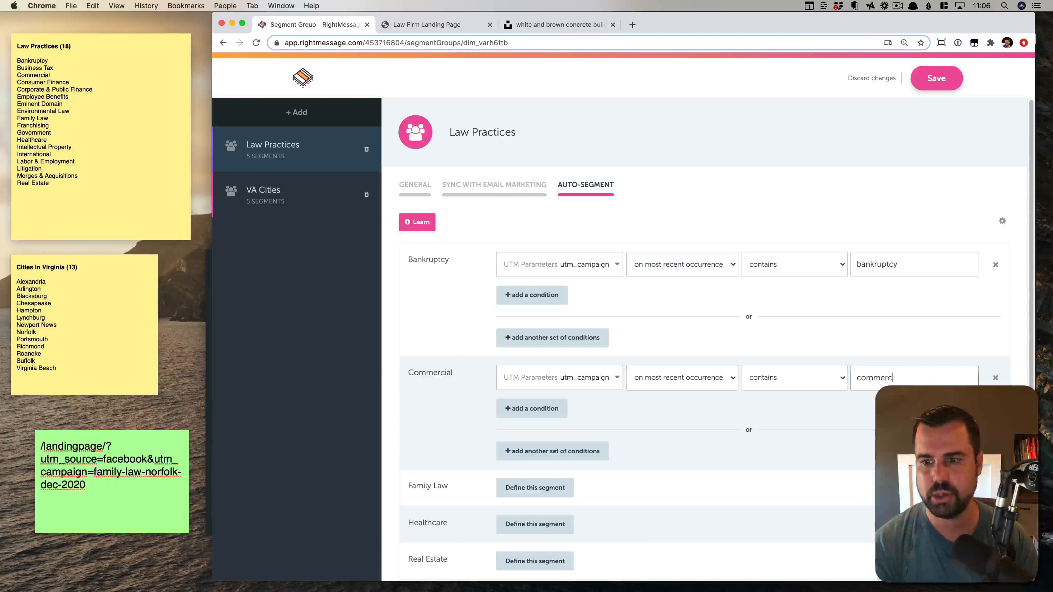
pyautogui.write('ial')
# Define the Family Law segment with the condition utm_campaign, on most recent occurrence, contains "family-law".
pyautogui.scroll(-2, 595, 462)
pyautogui.click(539, 441)
pyautogui.scroll(-3, 547, 415)
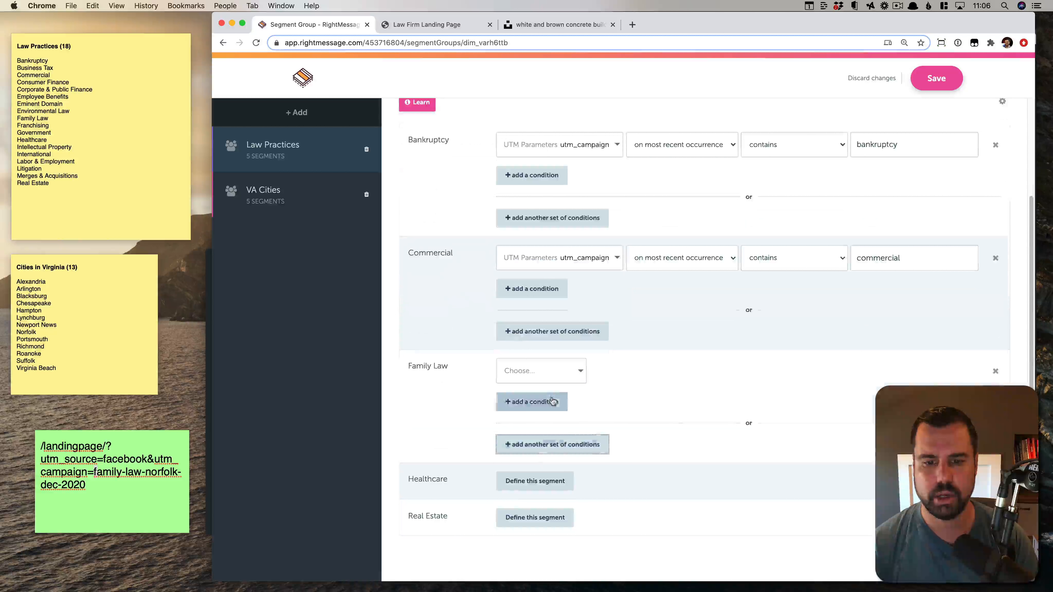
pyautogui.click(560, 375)
pyautogui.write('camp')
pyautogui.press('Return')
pyautogui.click(682, 371)
pyautogui.click(680, 398)
pyautogui.click(830, 372)
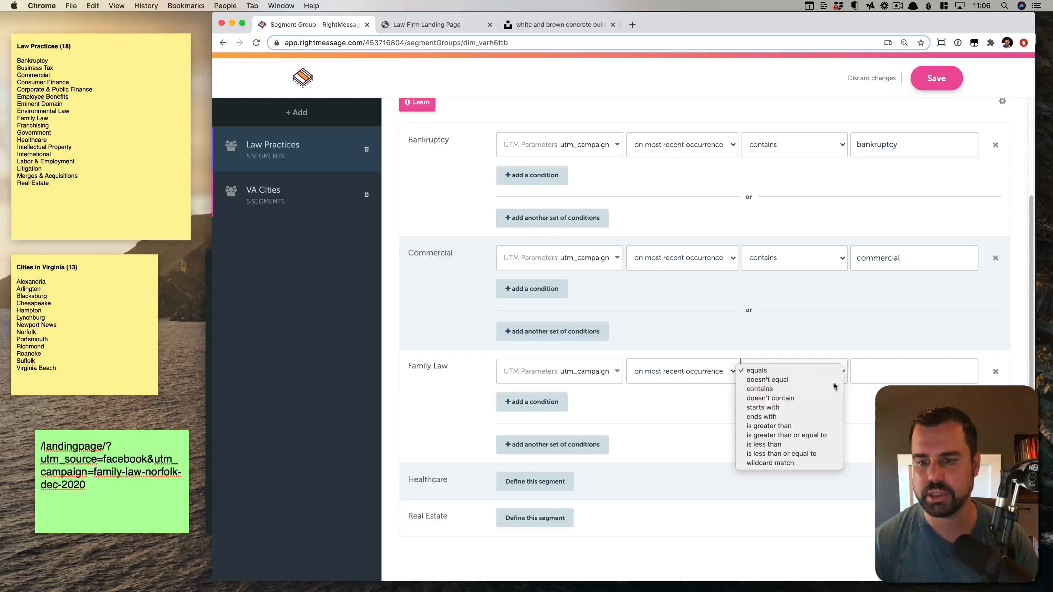
pyautogui.click(834, 387)
pyautogui.click(887, 371)
pyautogui.write('family-law')
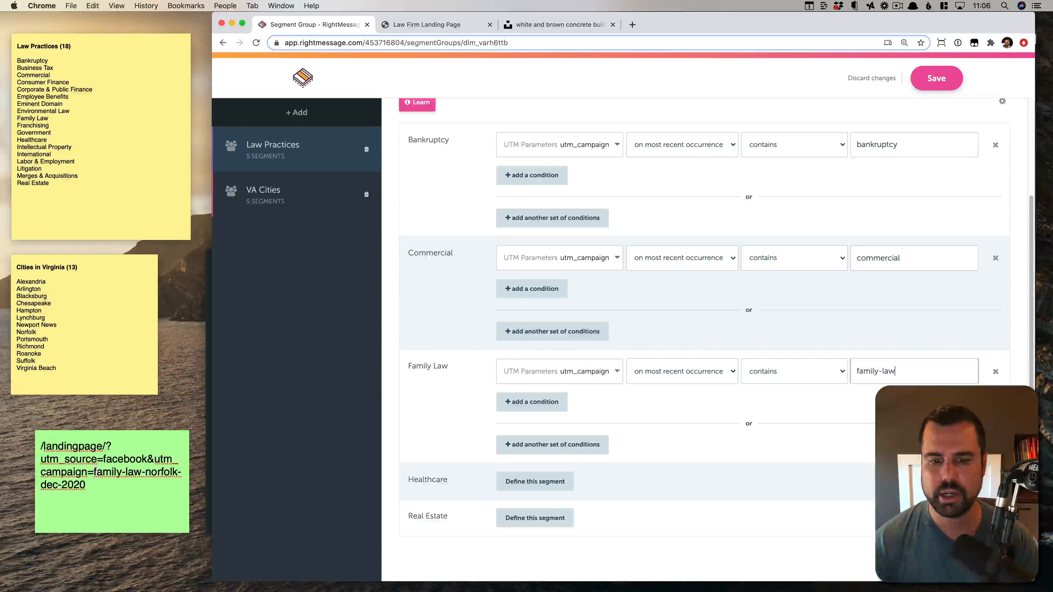
# Define the Healthcare segment with the condition utm_campaign, on most recent occurrence, contains "healthcare".
pyautogui.click(535, 481)
pyautogui.scroll(-2, 555, 456)
pyautogui.click(551, 405)
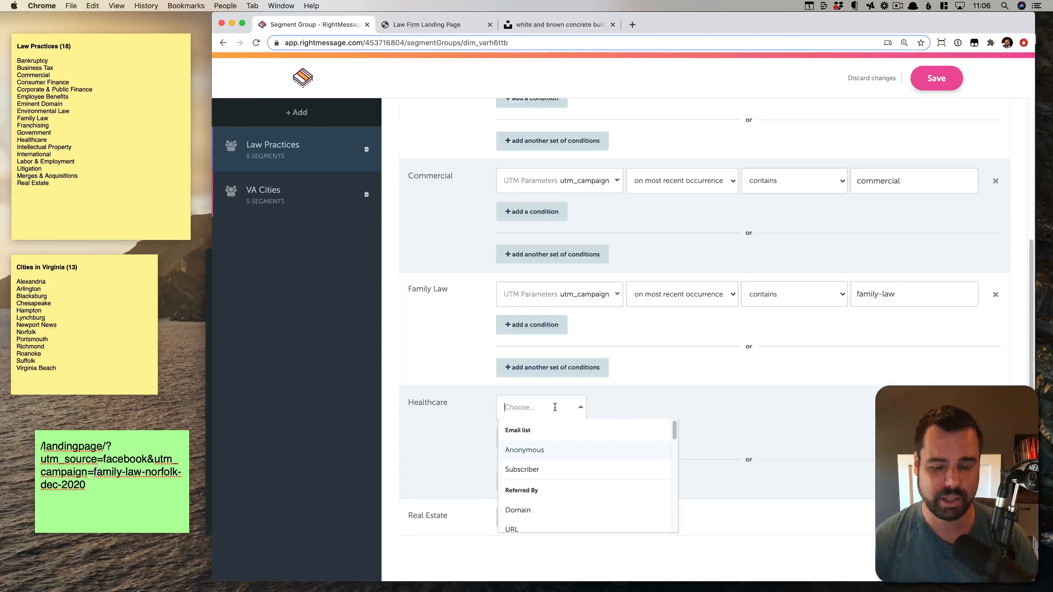
pyautogui.write('utm_ca')
pyautogui.press('Return')
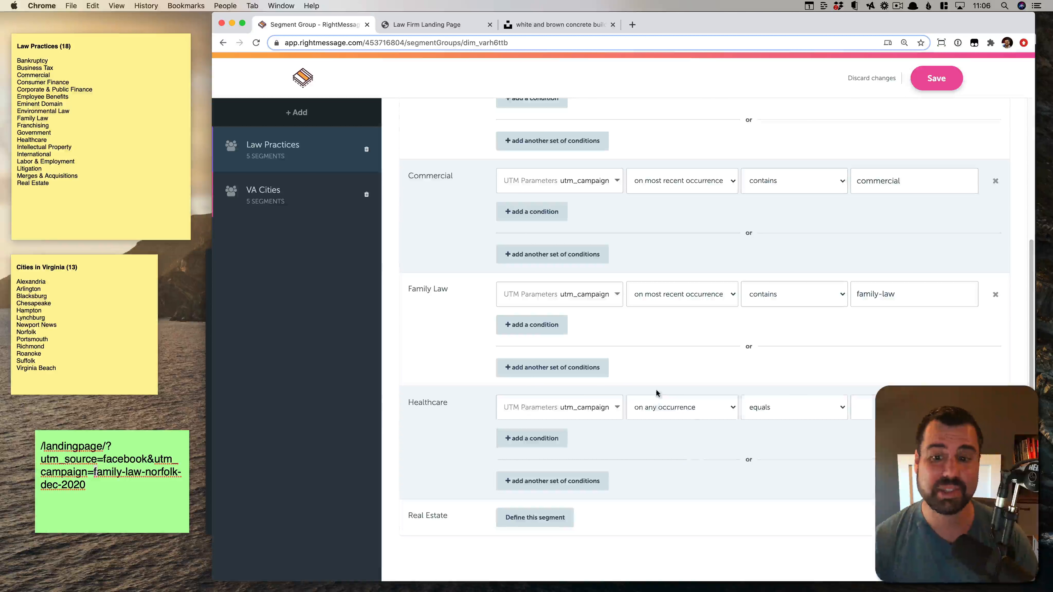
pyautogui.click(663, 407)
pyautogui.click(671, 425)
pyautogui.click(800, 407)
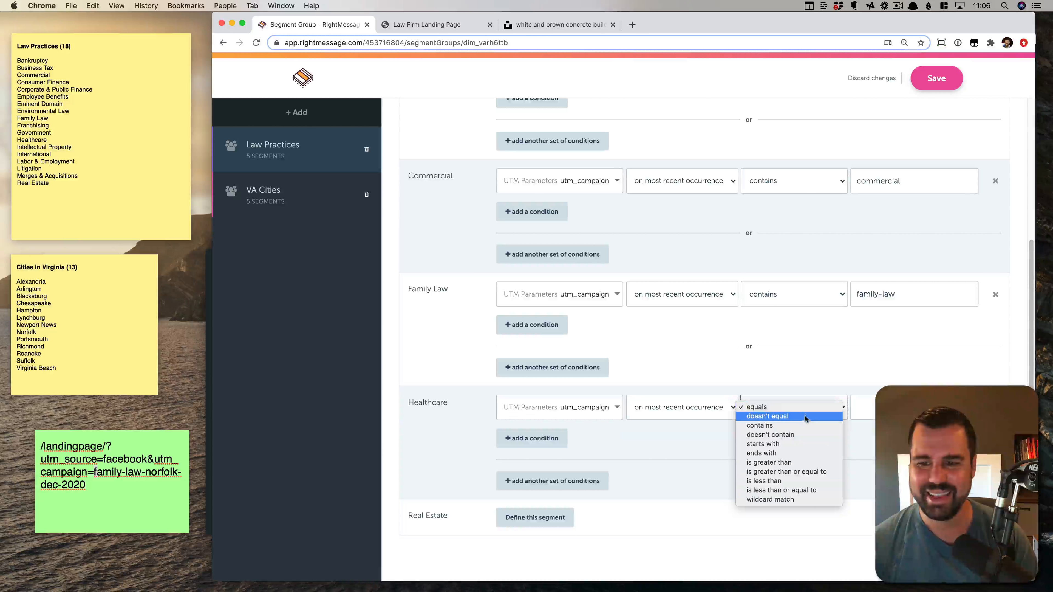
pyautogui.click(788, 425)
pyautogui.write('hea')
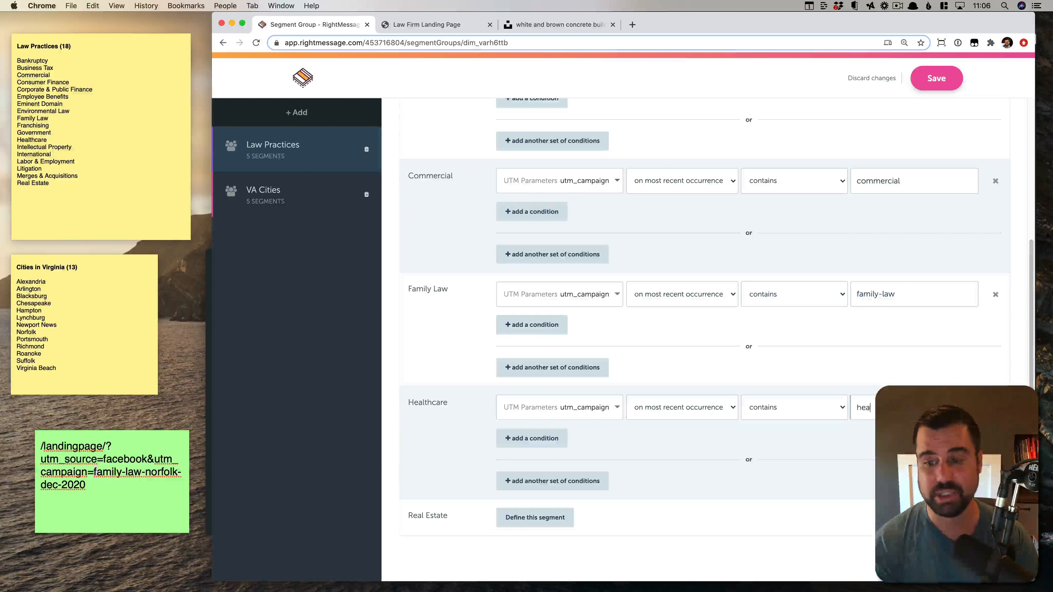
pyautogui.write('lt')
# Define the Real Estate segment with the condition utm_campaign, on most recent occurrence, equals the hyphenated real estate keyword.
pyautogui.click(539, 519)
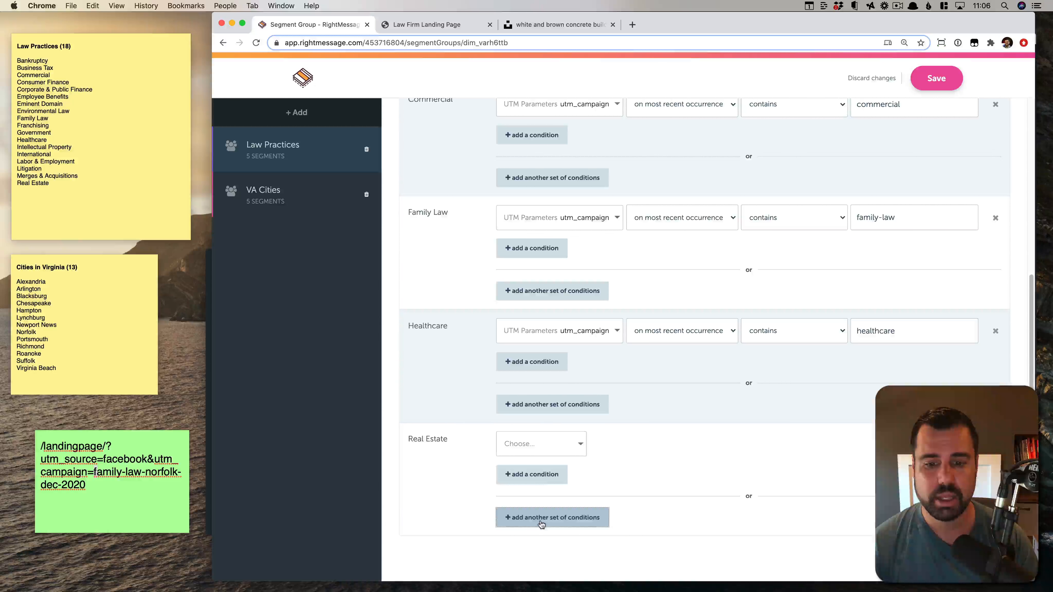
pyautogui.click(553, 447)
pyautogui.write('utm-c')
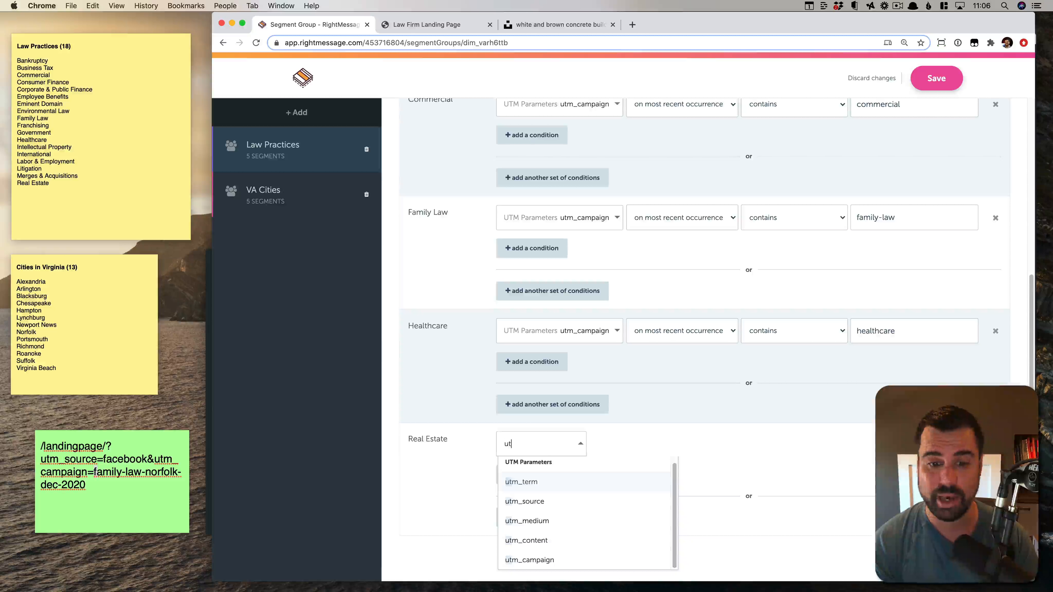
pyautogui.press('BackSpace')
pyautogui.write('_camp')
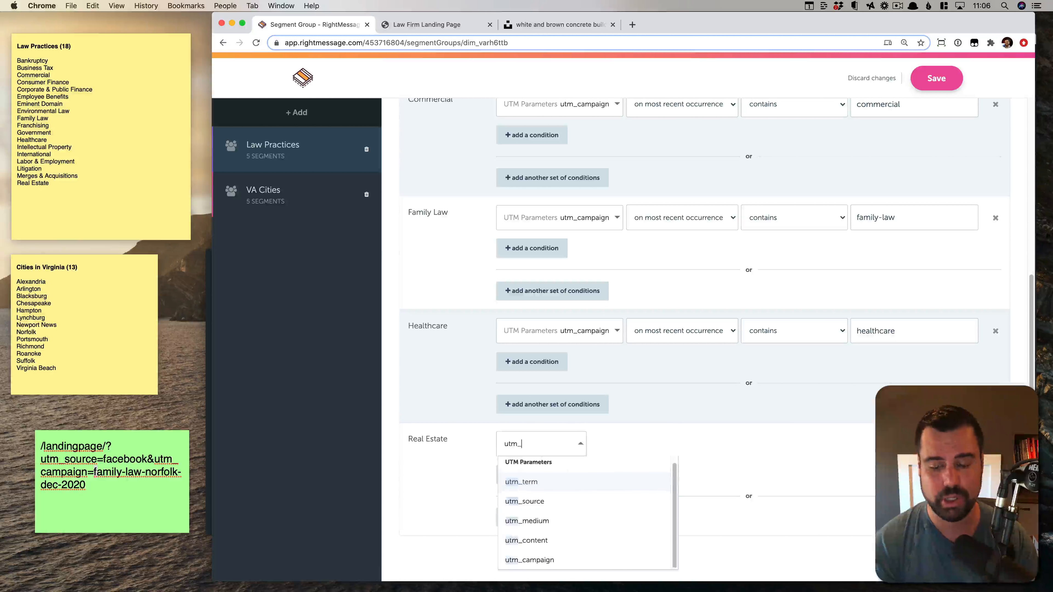
pyautogui.press('Return')
pyautogui.click(664, 445)
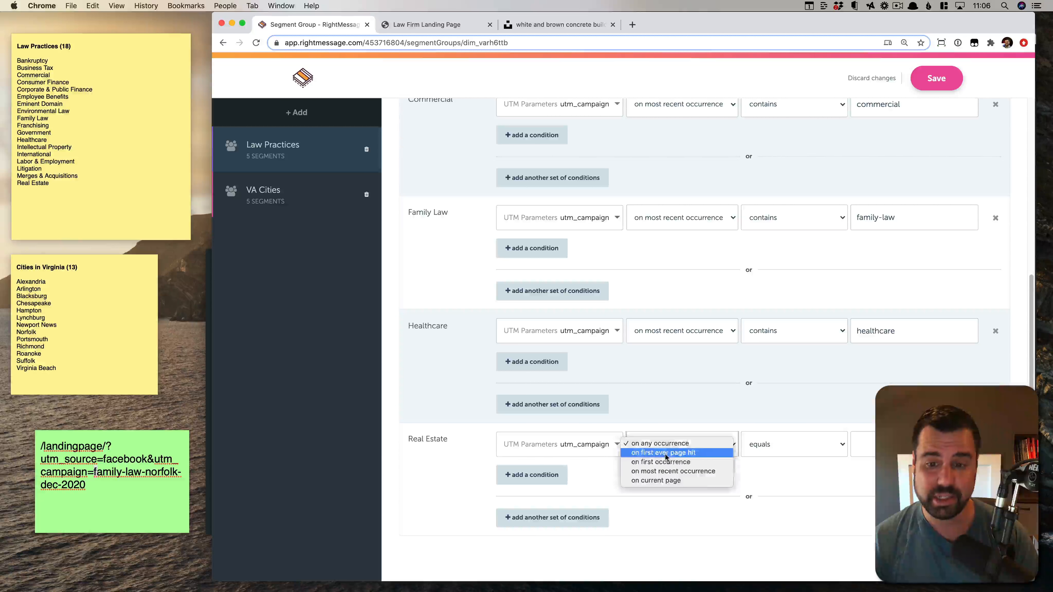
pyautogui.click(663, 470)
pyautogui.click(862, 445)
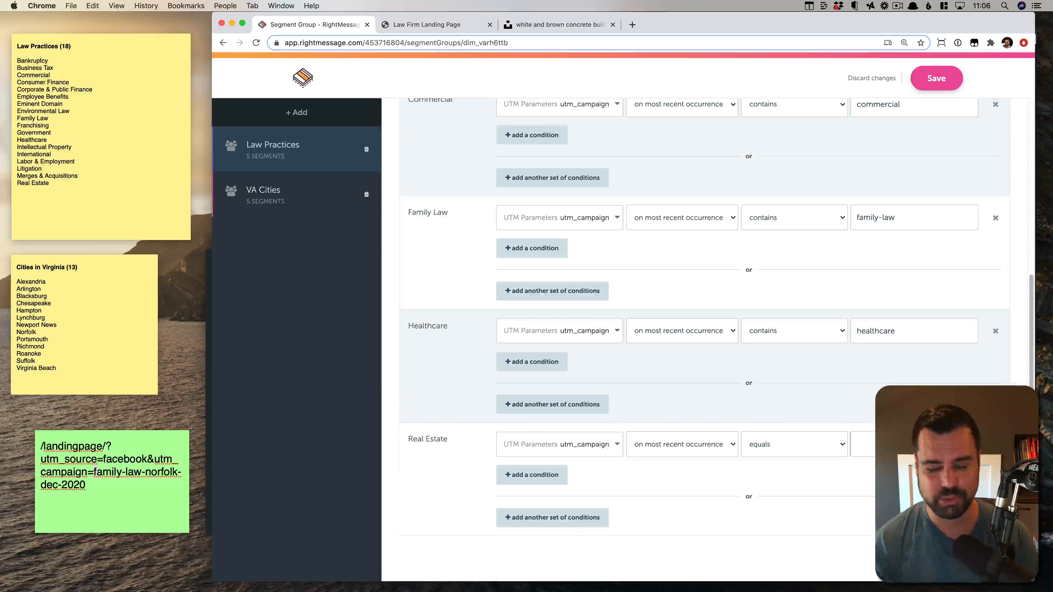
pyautogui.write('real-e')
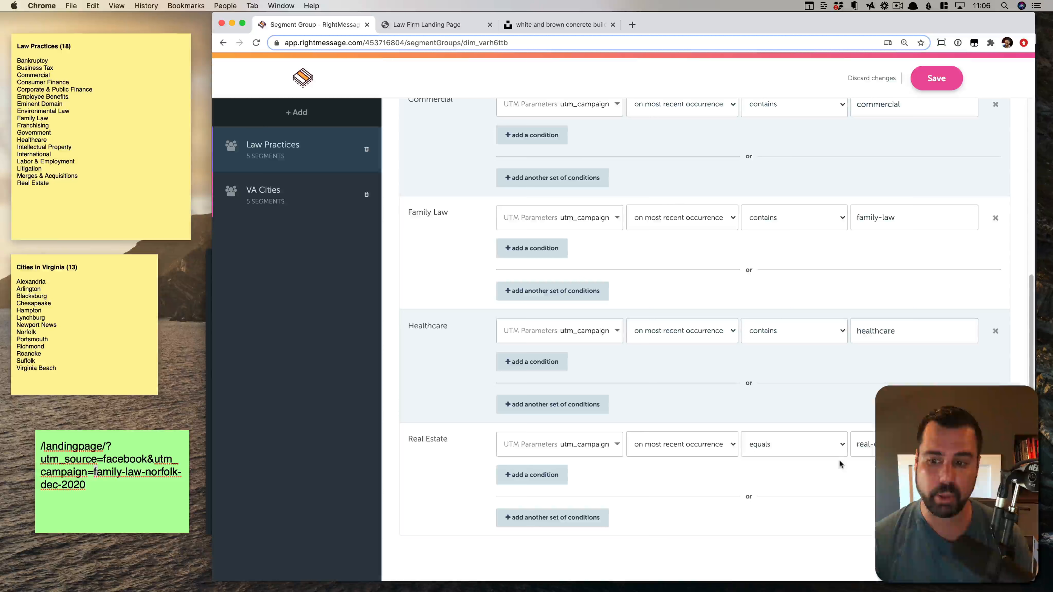
# Save the Law Practices segment rules and open the auto-segment settings of the VA Cities group.
pyautogui.scroll(1, 840, 464)
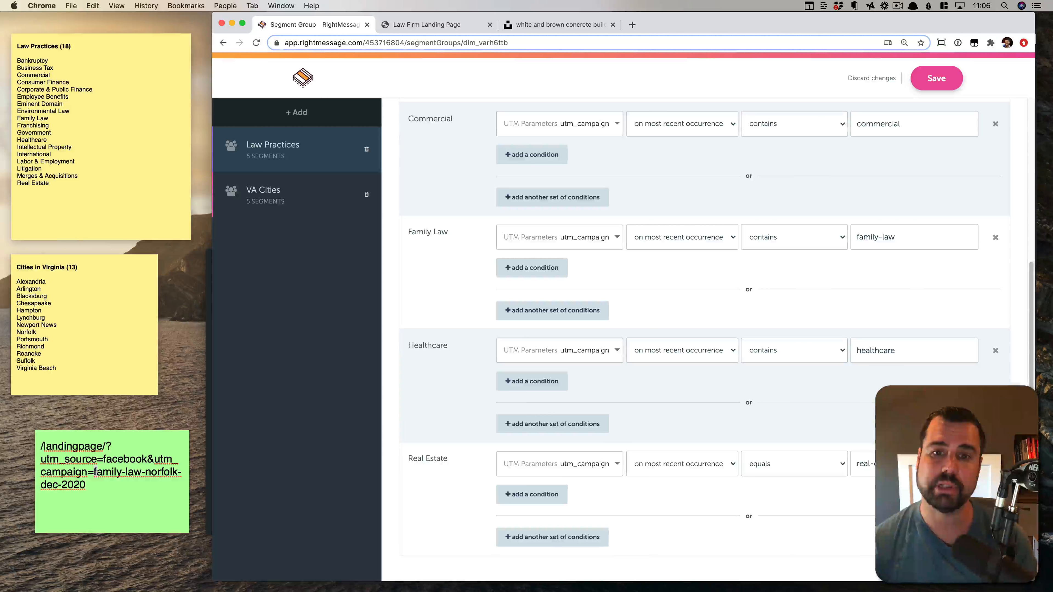
pyautogui.click(937, 78)
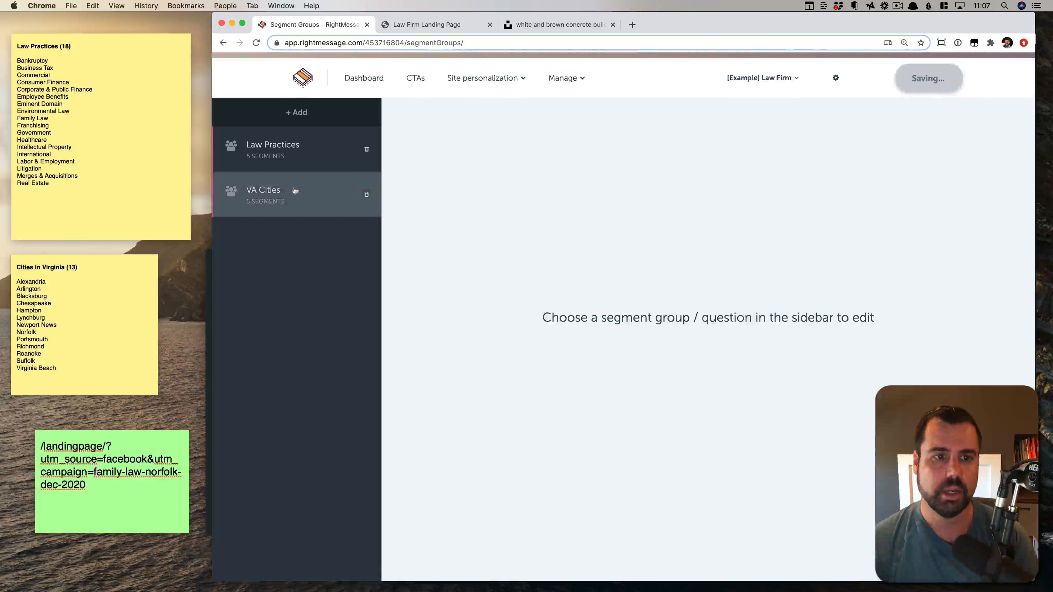
pyautogui.click(315, 191)
pyautogui.click(586, 185)
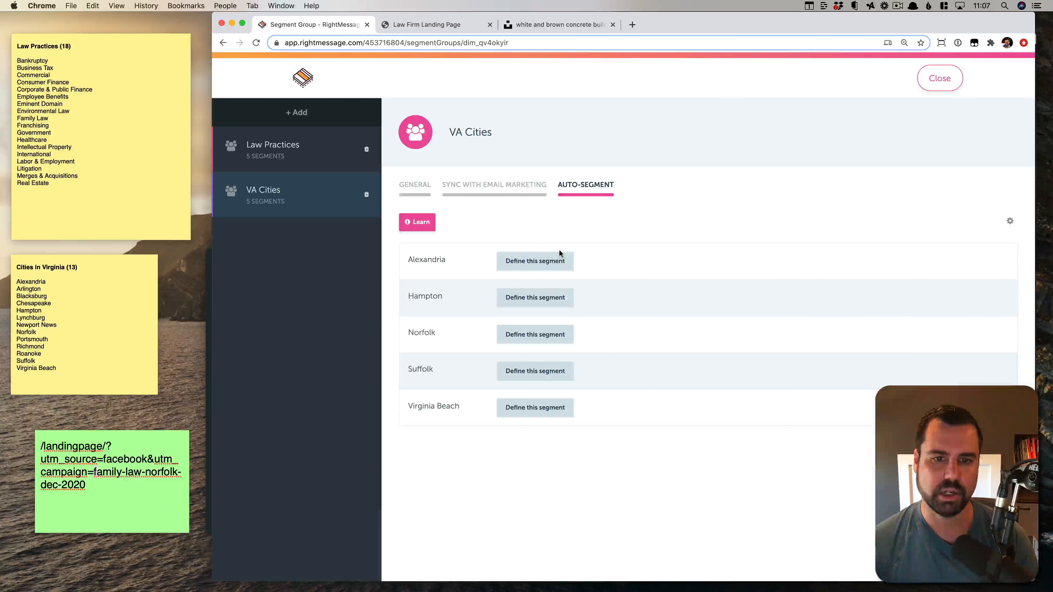
# Define the Virginia Beach segment with the condition utm_campaign, on most recent occurrence, contains the city's keyword.
pyautogui.click(539, 408)
pyautogui.write('u')
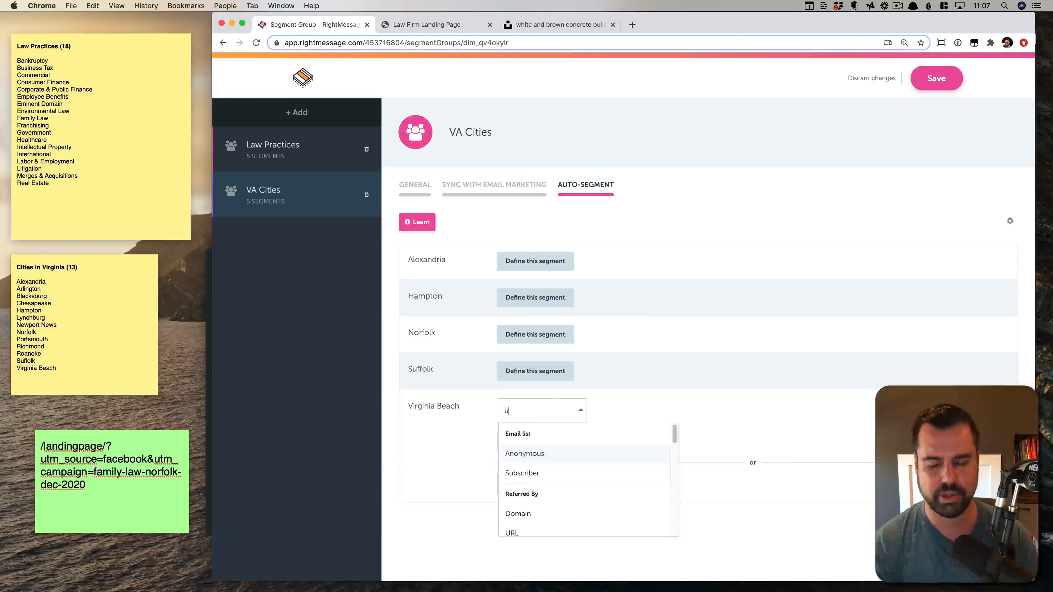
pyautogui.write('tm_ca')
pyautogui.press('Return')
pyautogui.click(668, 410)
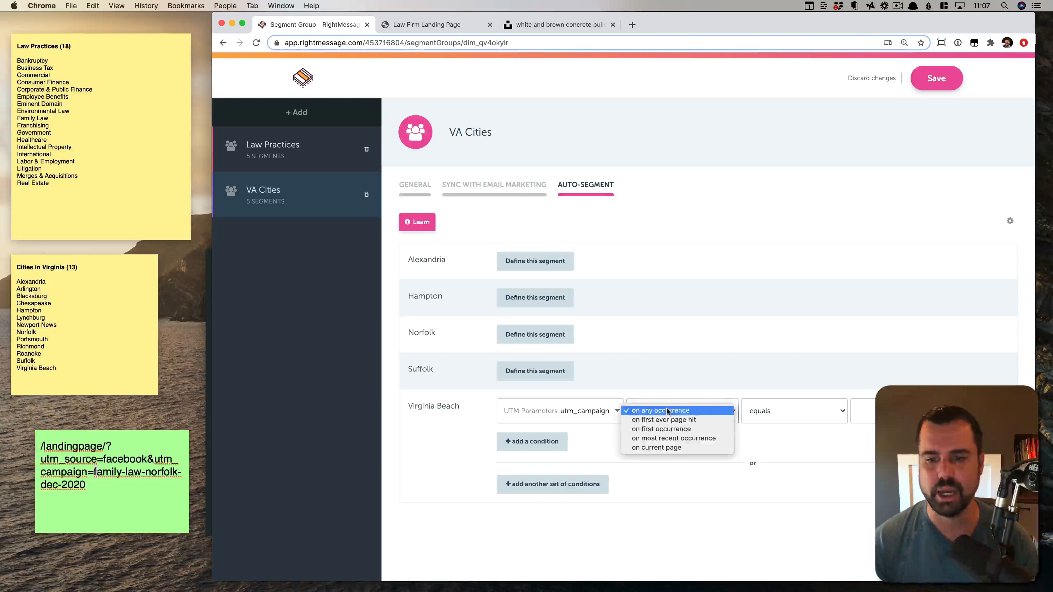
pyautogui.click(671, 439)
pyautogui.click(774, 411)
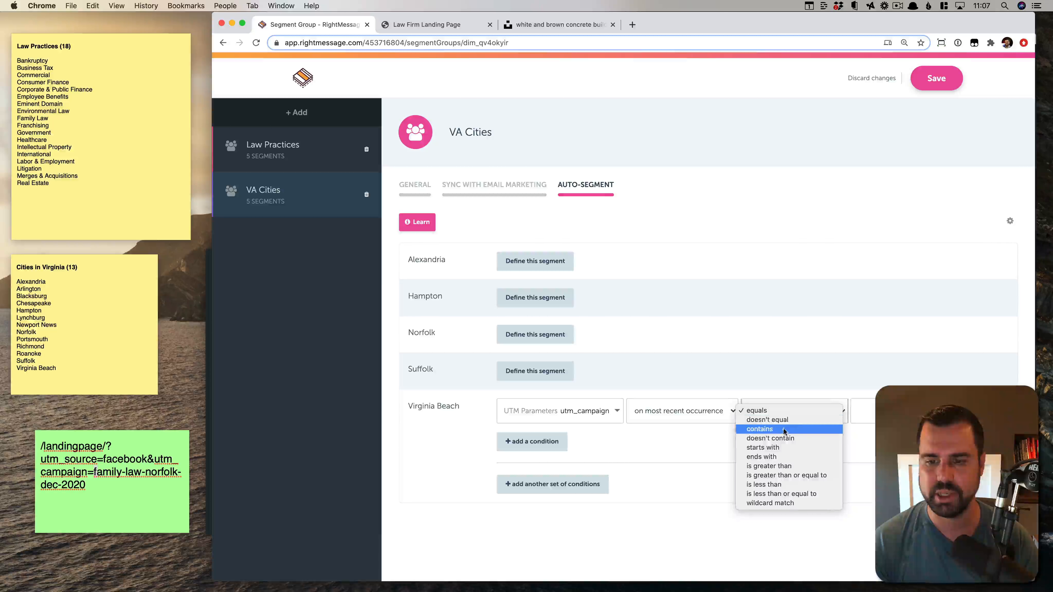
pyautogui.click(783, 430)
pyautogui.write('virgin')
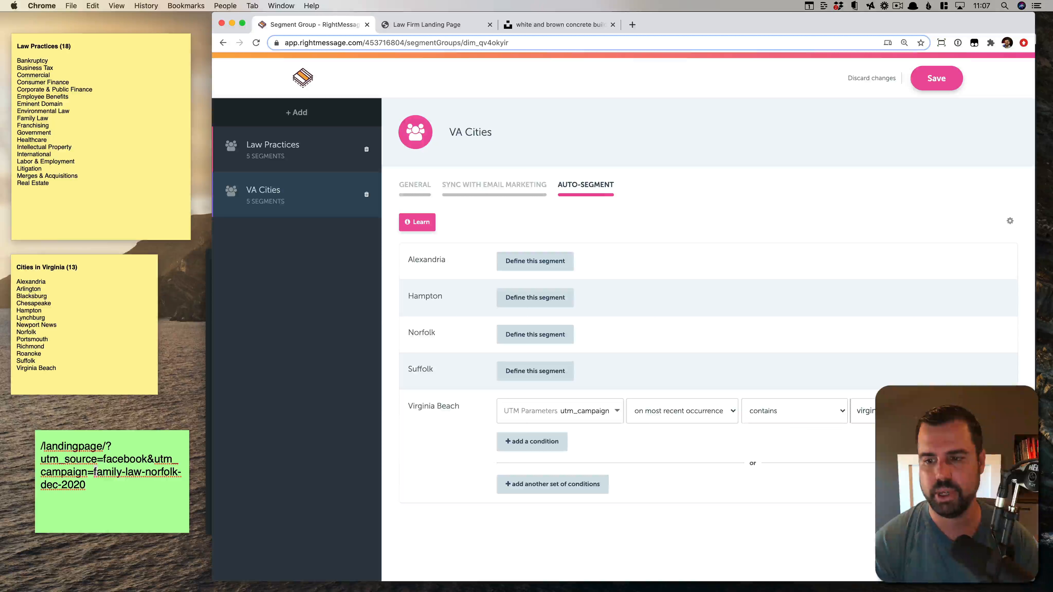
# Define the Norfolk segment with the condition utm_campaign, on most recent occurrence, contains "norfolk".
pyautogui.click(535, 334)
pyautogui.click(520, 338)
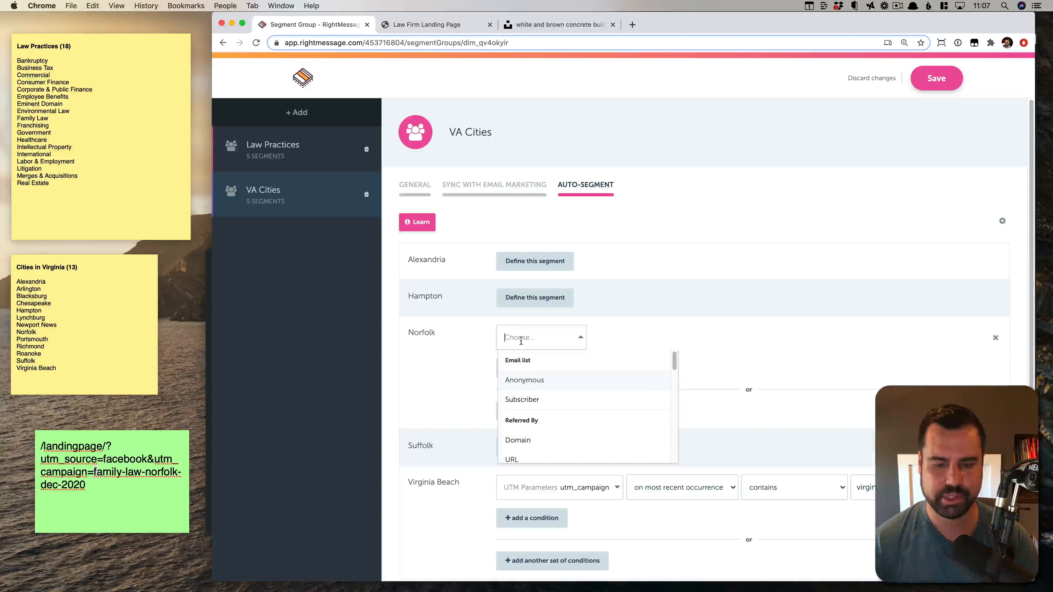
pyautogui.write('utm_camp')
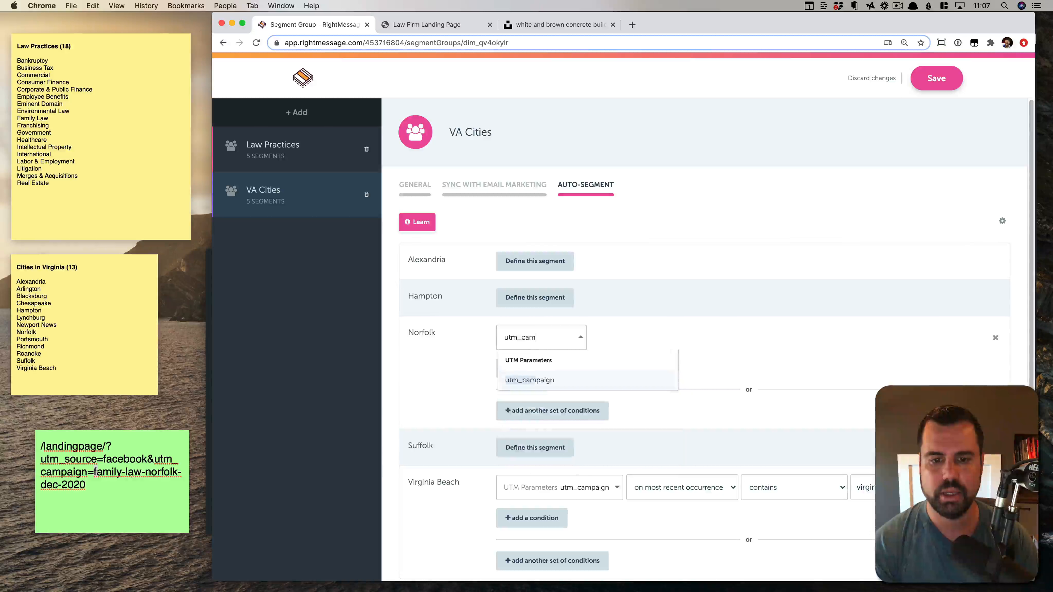
pyautogui.press('Return')
pyautogui.click(682, 337)
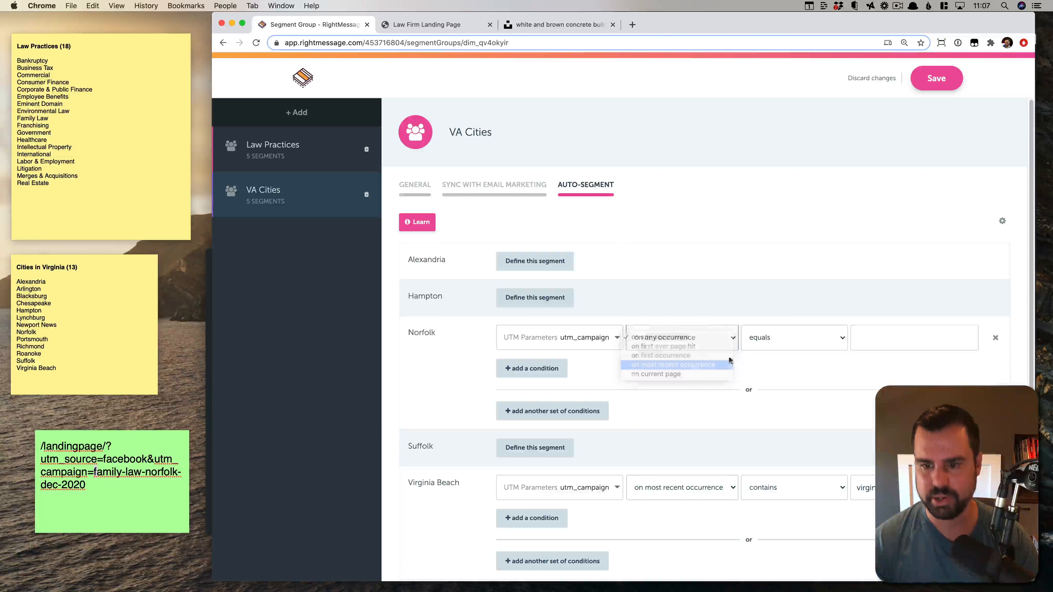
pyautogui.click(672, 357)
pyautogui.click(762, 344)
pyautogui.click(760, 355)
pyautogui.click(897, 337)
pyautogui.write('norfolk')
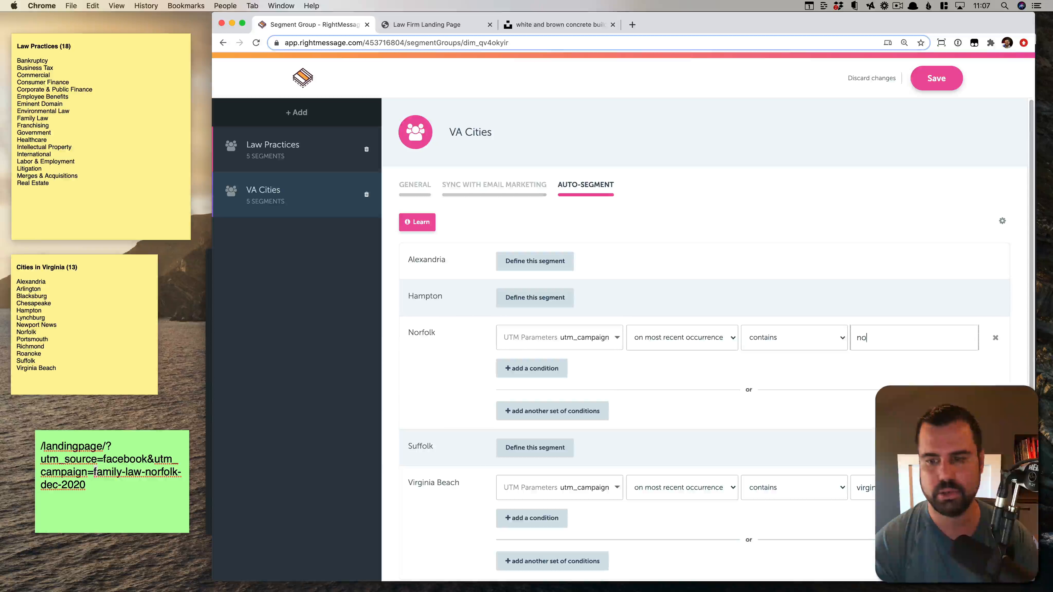
# Define the Alexandria segment as utm_campaign, on most recent occurrence, contains "alexandria", and save the VA Cities rules.
pyautogui.click(541, 266)
pyautogui.click(543, 270)
pyautogui.write('campai')
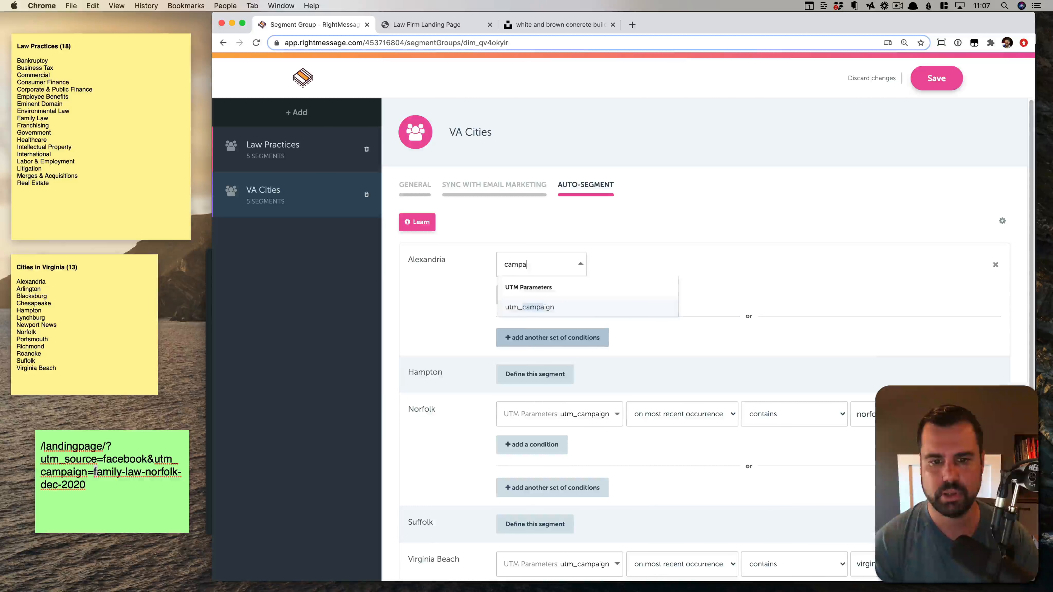
pyautogui.press('Return')
pyautogui.click(697, 264)
pyautogui.click(682, 284)
pyautogui.click(775, 264)
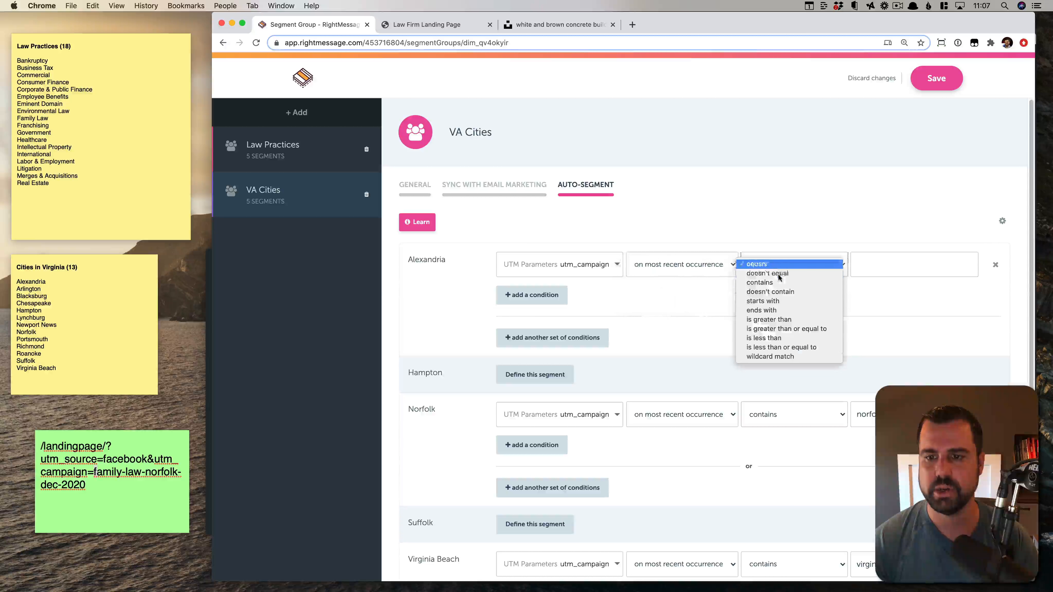
pyautogui.click(807, 283)
pyautogui.click(890, 272)
pyautogui.write('alexandria')
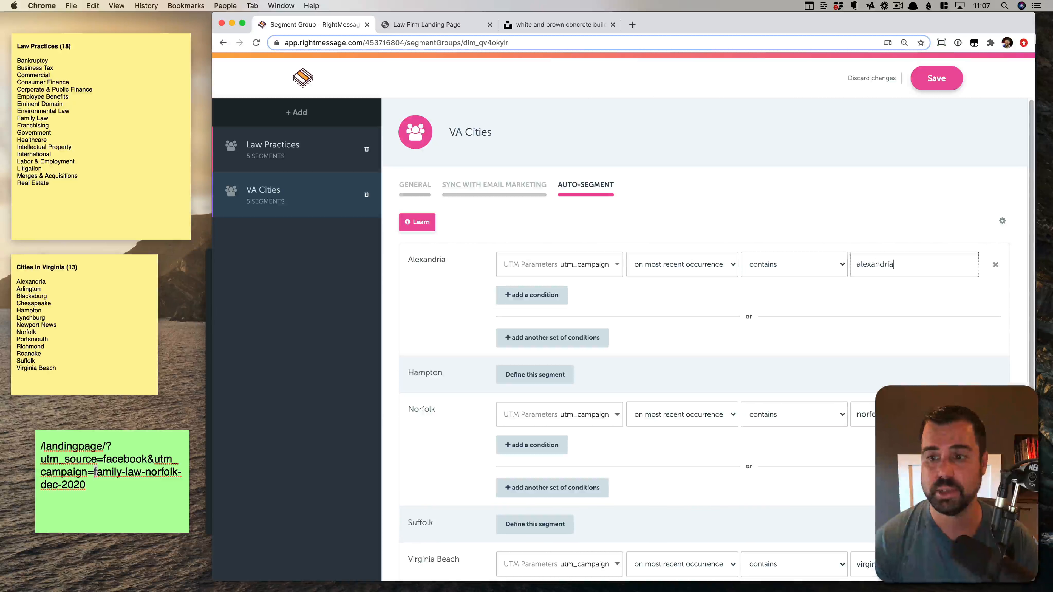
pyautogui.click(931, 79)
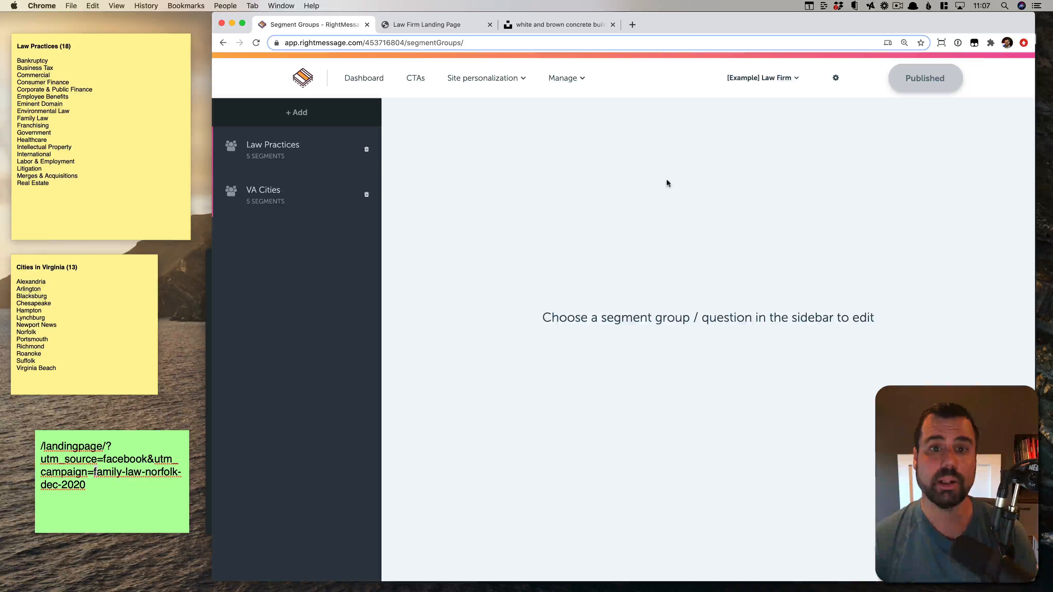
# Open the law firm landing page's address in a new incognito window and move that window aside.
pyautogui.click(463, 26)
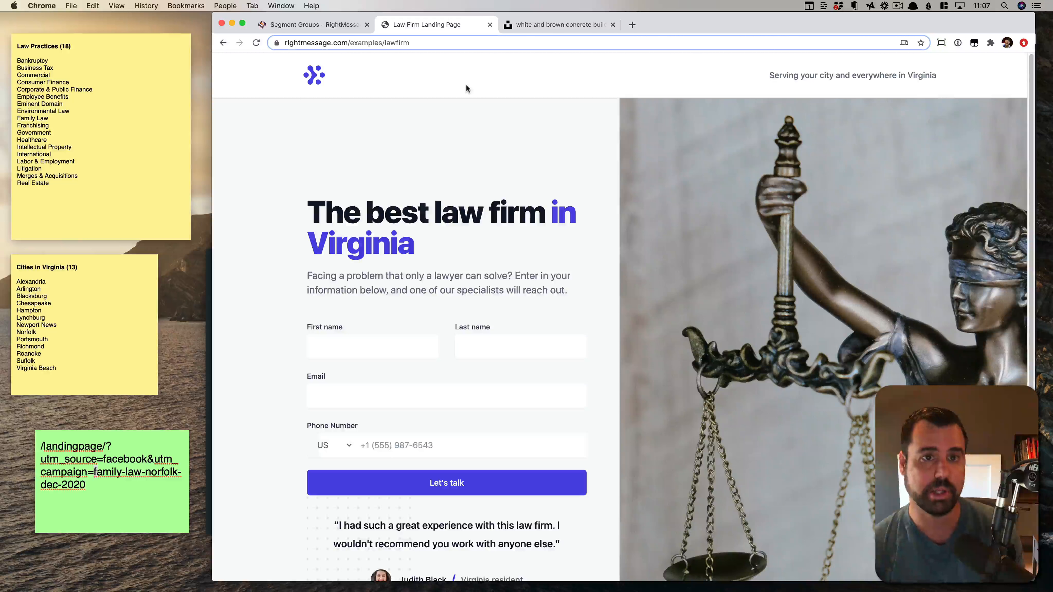
pyautogui.press('super+l')
pyautogui.press('super+c')
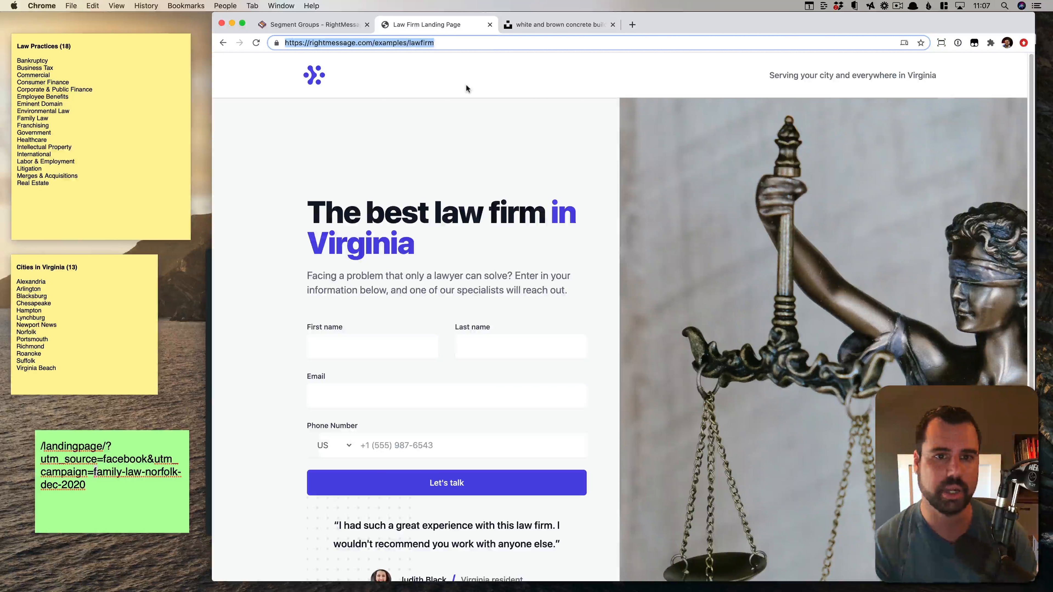
pyautogui.press('super+shift+n')
pyautogui.press('super+v')
pyautogui.press('Return')
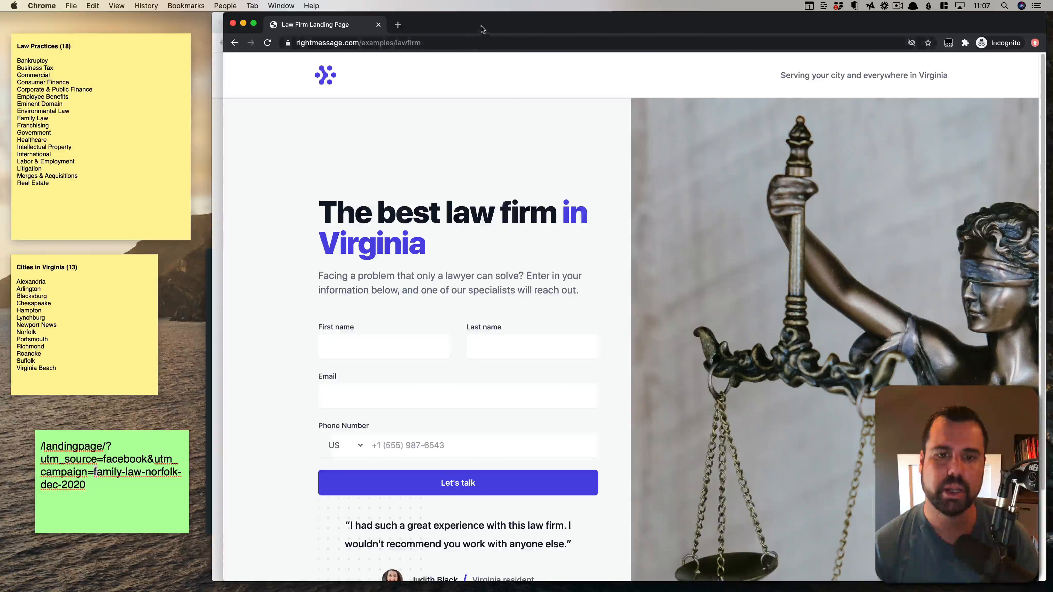
pyautogui.moveTo(489, 29); pyautogui.dragTo(412, 29)
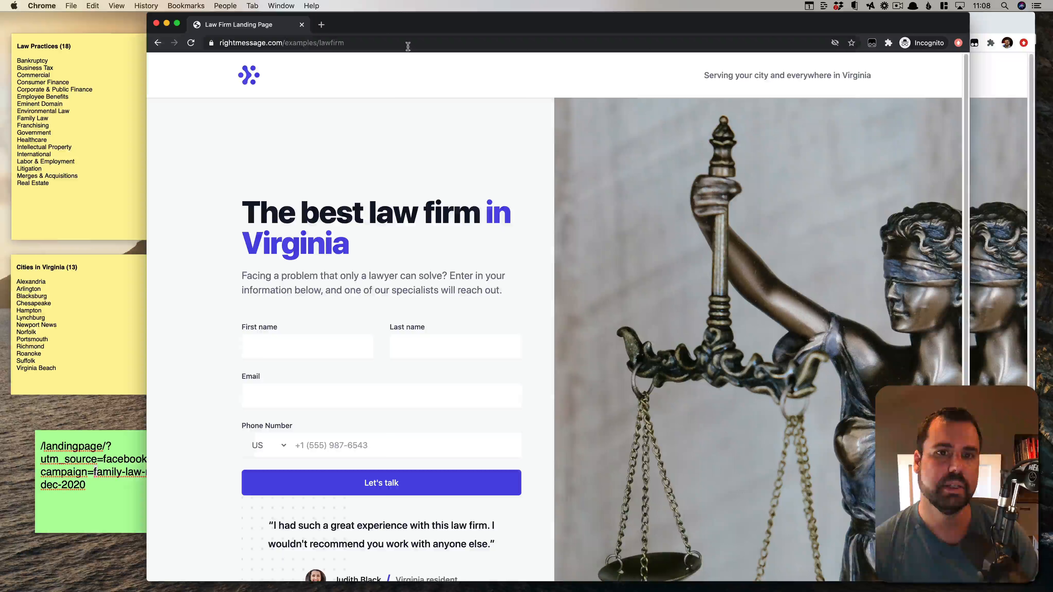
# Load the landing page with utm_campaign=family-law-norfolk-dec2020 and review its personalization down to the testimonial.
pyautogui.click(436, 43)
pyautogui.write('/?ut')
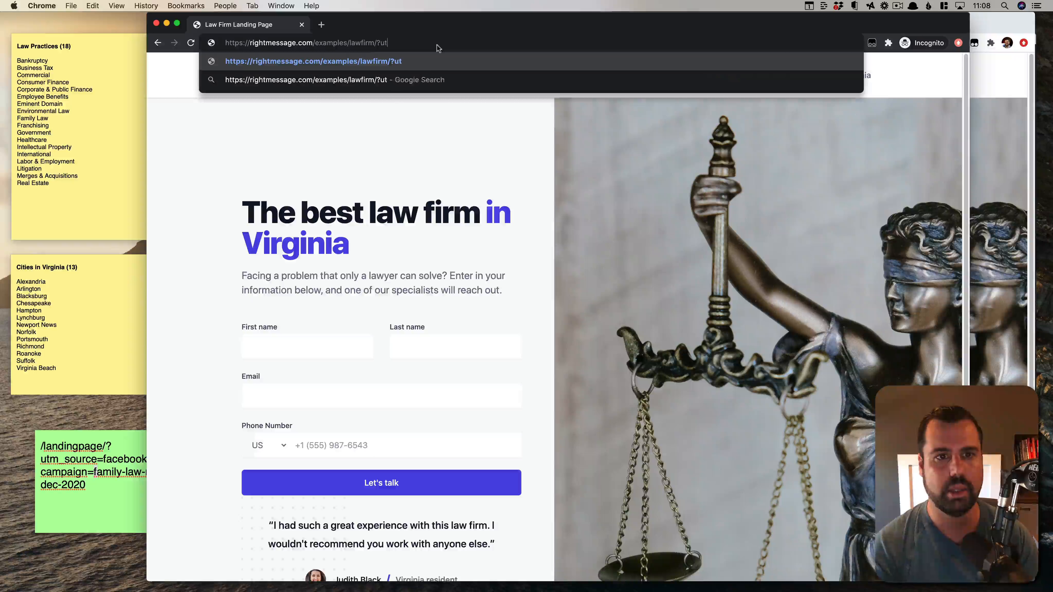
pyautogui.write('m_campaign=')
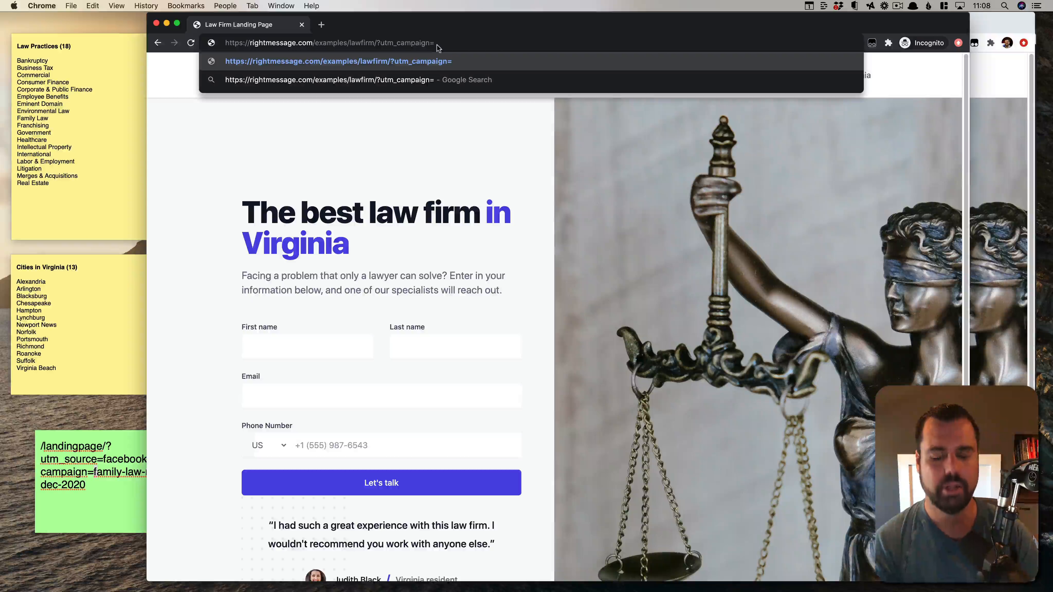
pyautogui.write('norfolk-')
pyautogui.hotkey('alt', 'shift', 'Left')
pyautogui.write('fa')
pyautogui.write('-law-')
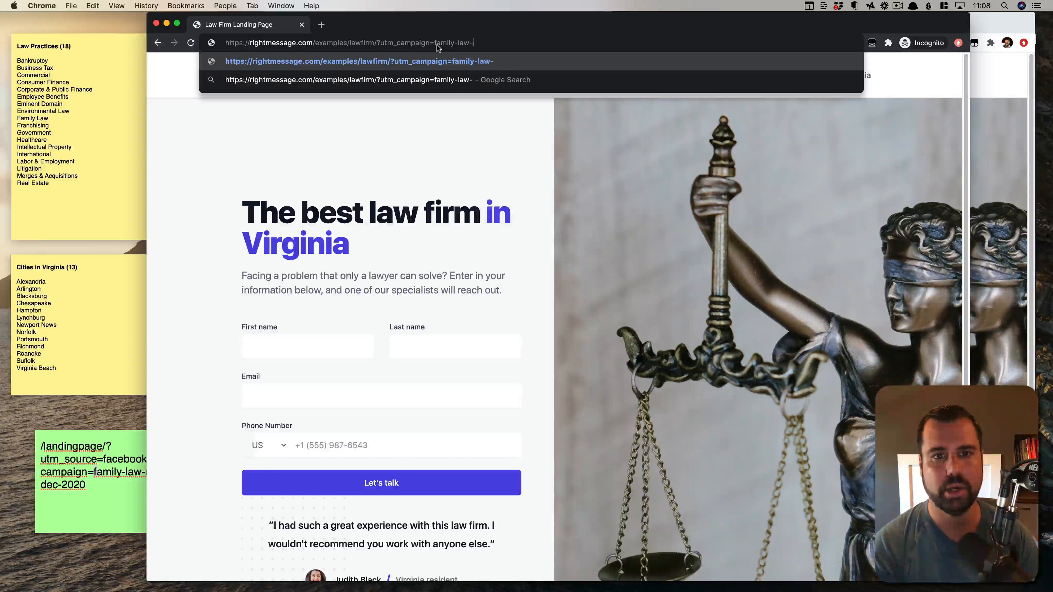
pyautogui.write('norfolk-dec2020')
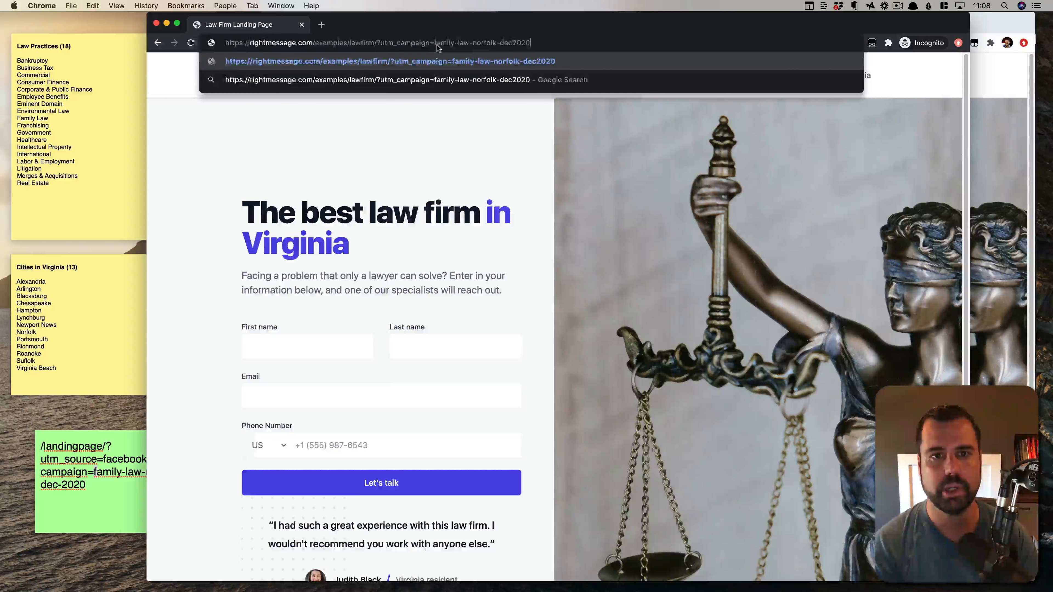
pyautogui.press('Return')
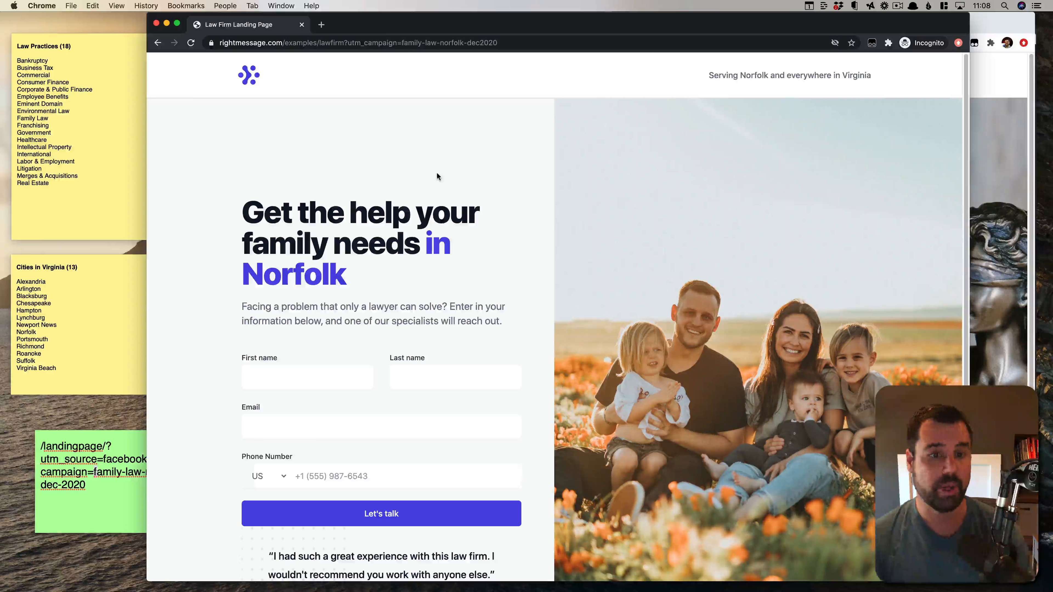
pyautogui.scroll(-1, 504, 251)
pyautogui.scroll(-4, 421, 236)
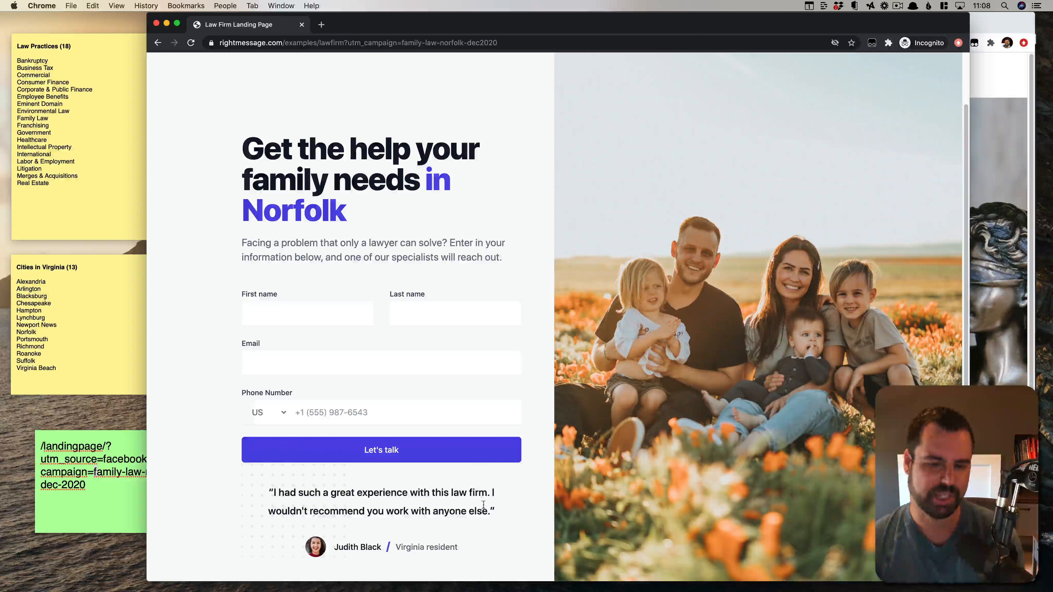
pyautogui.moveTo(495, 510); pyautogui.dragTo(301, 494)
pyautogui.click(301, 494)
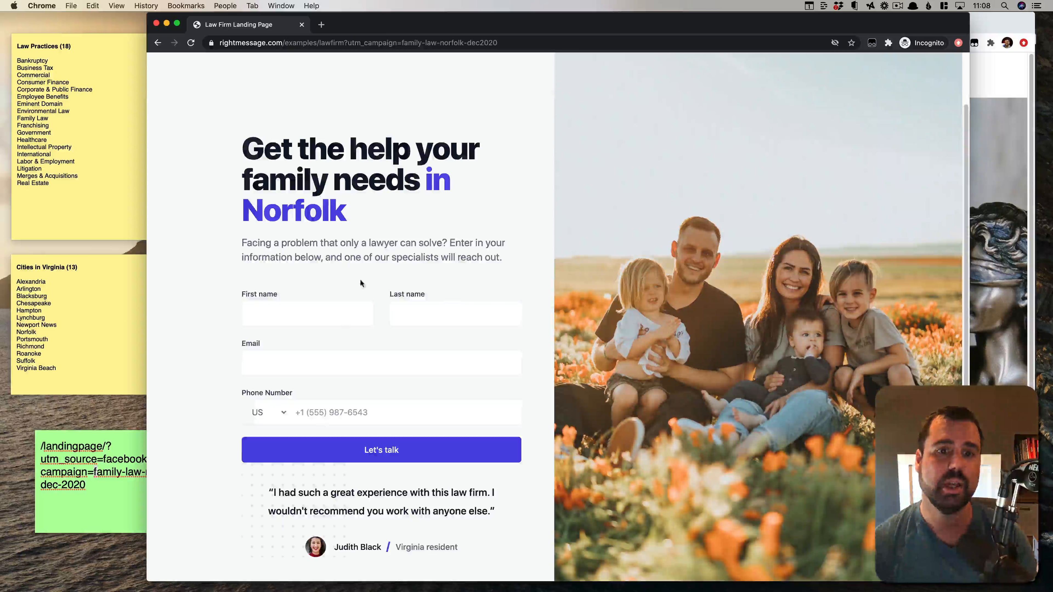
pyautogui.scroll(2, 359, 280)
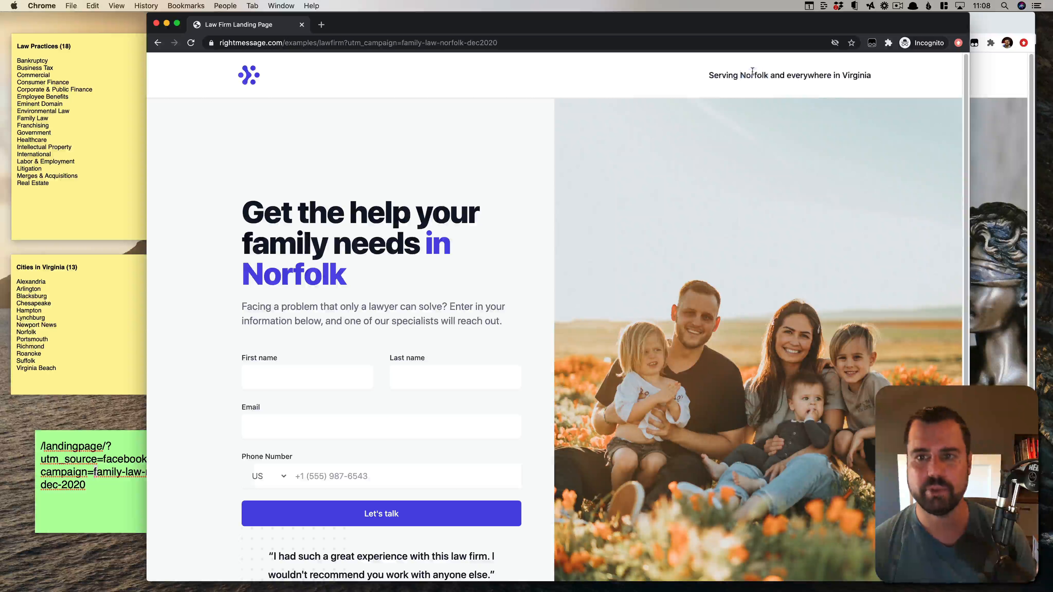
# Reload the landing page with the utm_campaign value changed to bankruptcy-virginia-beach-dec2020.
pyautogui.click(416, 43)
pyautogui.doubleClick(435, 42)
pyautogui.hotkey('alt', 'Right')
pyautogui.hotkey('alt', 'shift', 'Left')
pyautogui.hotkey('alt', 'shift', 'Left')
pyautogui.write('bankruptcy')
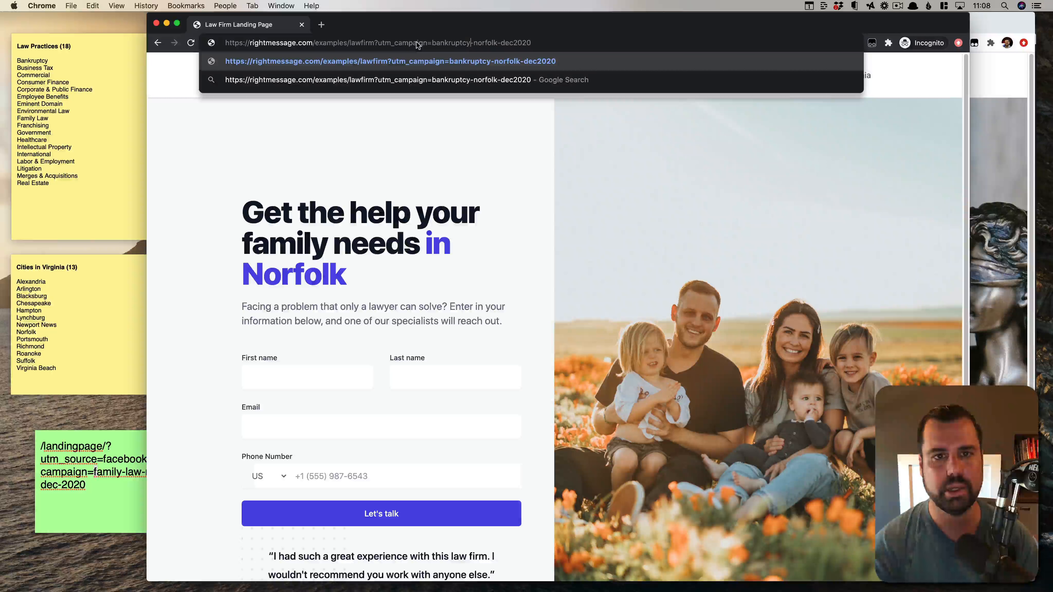
pyautogui.hotkey('alt', 'shift', 'Left')
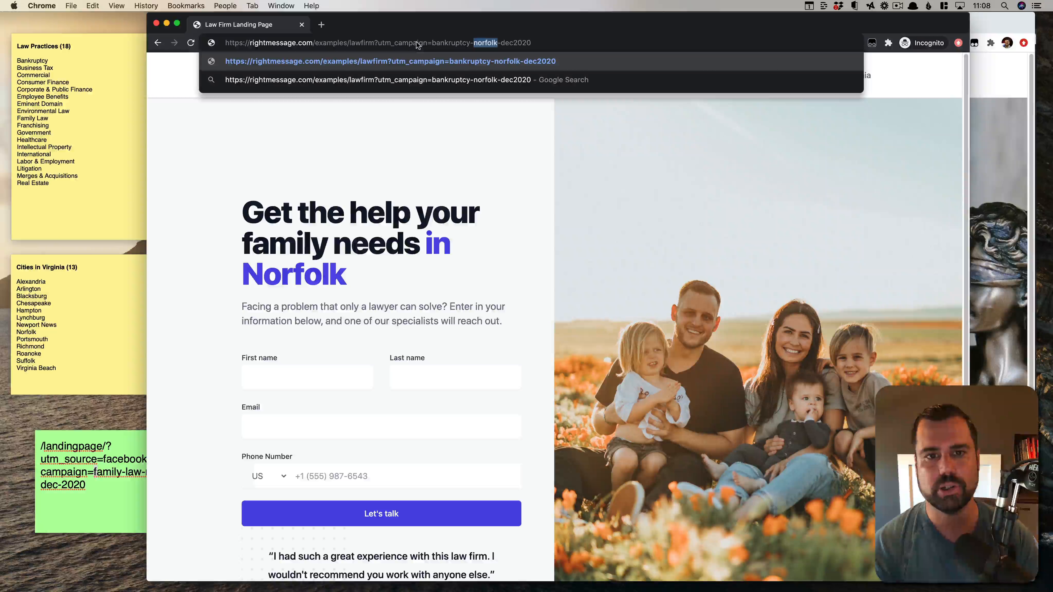
pyautogui.write('virginia-be')
pyautogui.write('ach')
pyautogui.press('Return')
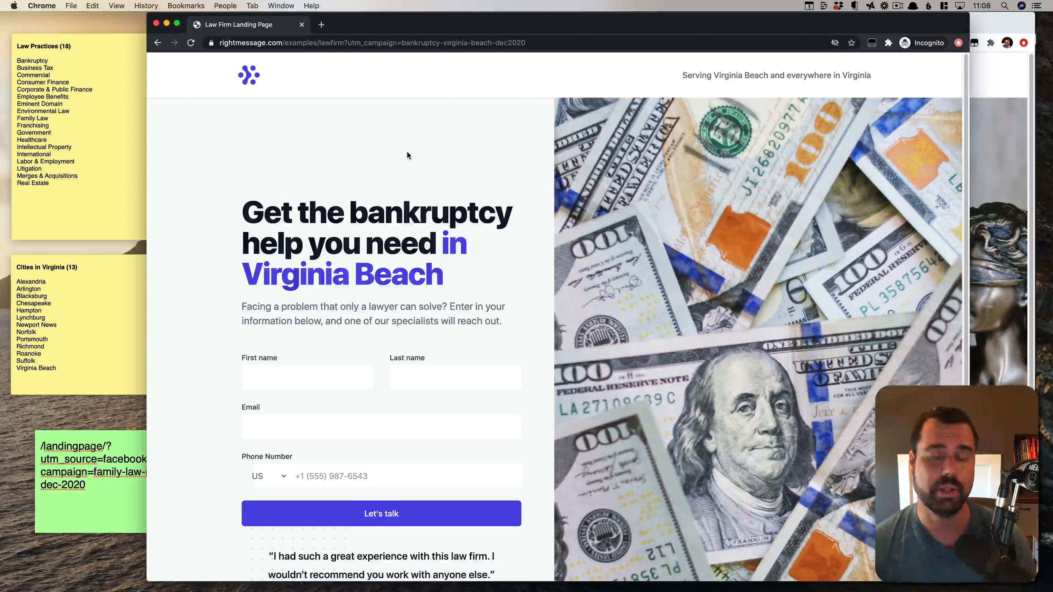
# Reload the landing page with the utm_campaign value changed to real-estate-alexandria-dec2020.
pyautogui.click(429, 42)
pyautogui.click(428, 41)
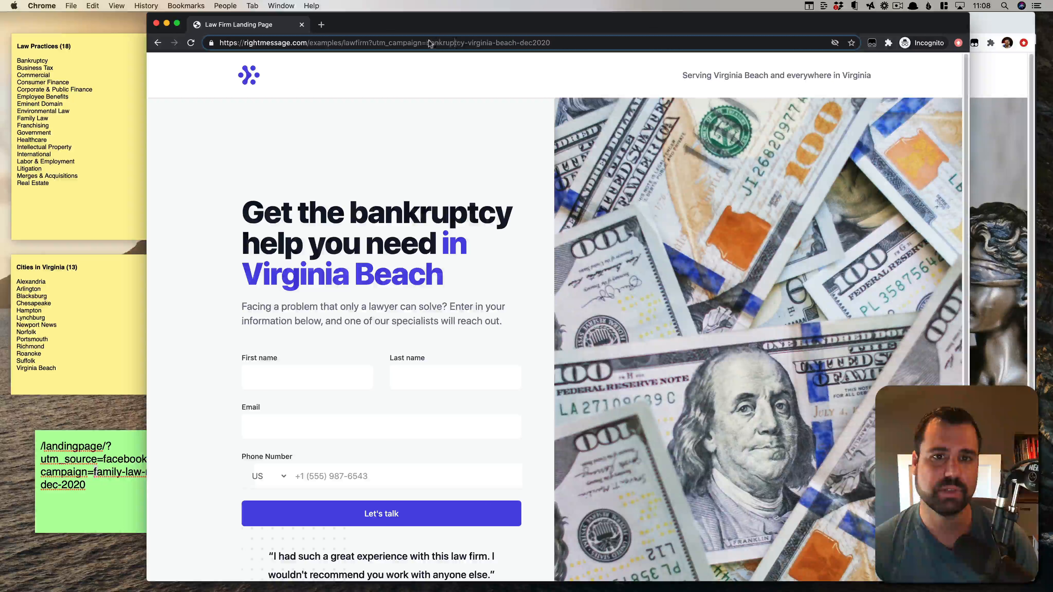
pyautogui.doubleClick(428, 42)
pyautogui.write('real-estate')
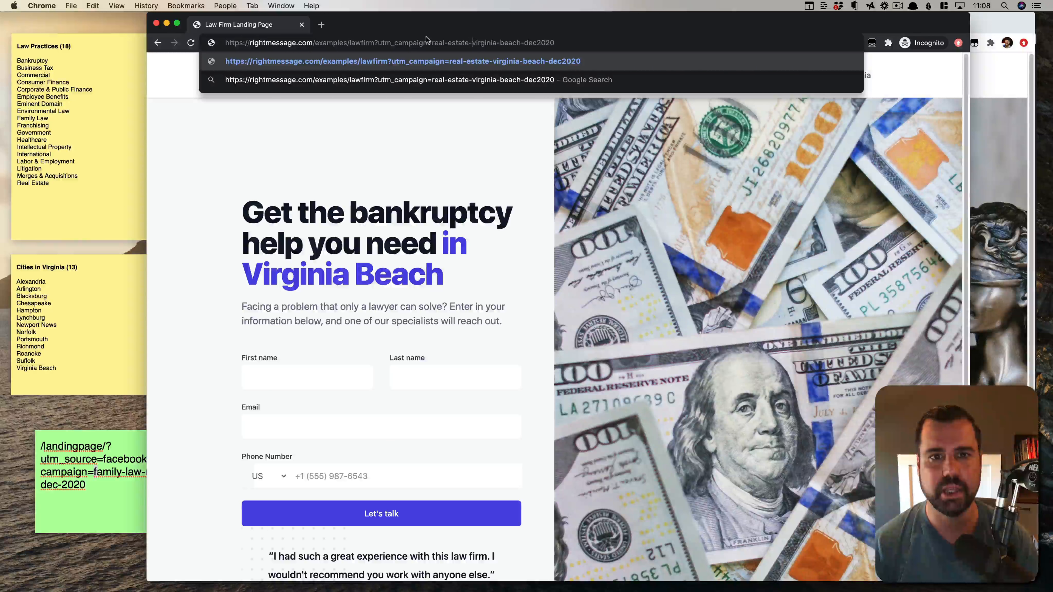
pyautogui.hotkey('shift', 'alt', 'Right')
pyautogui.hotkey('shift', 'alt', 'Right')
pyautogui.write('alexandria')
pyautogui.press('Return')
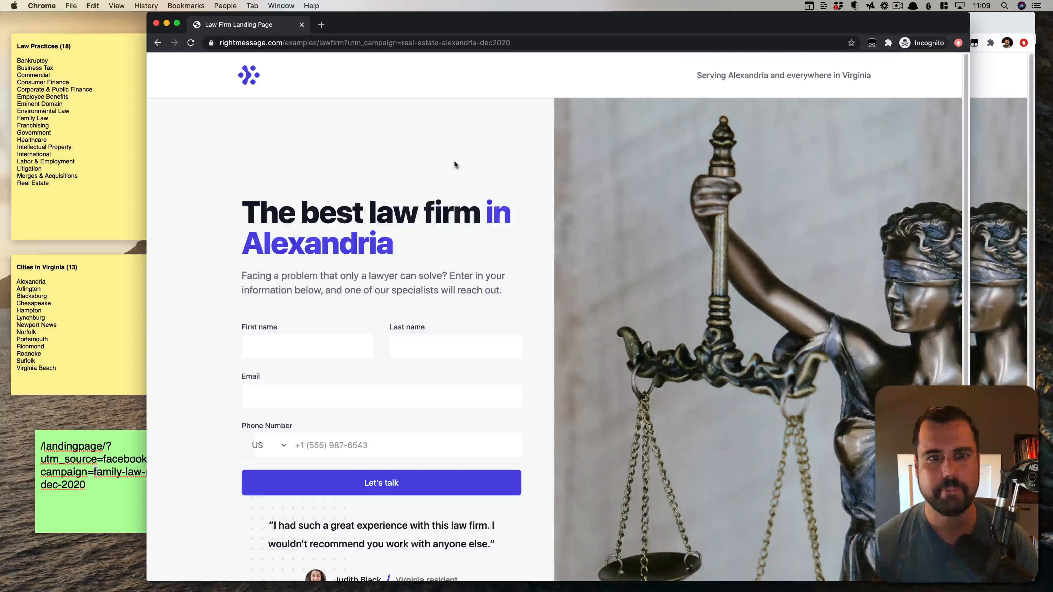
# Return to the RightMessage segment groups and open the auto-segment rules of the Law Practices group.
pyautogui.press('super+grave')
pyautogui.click(353, 42)
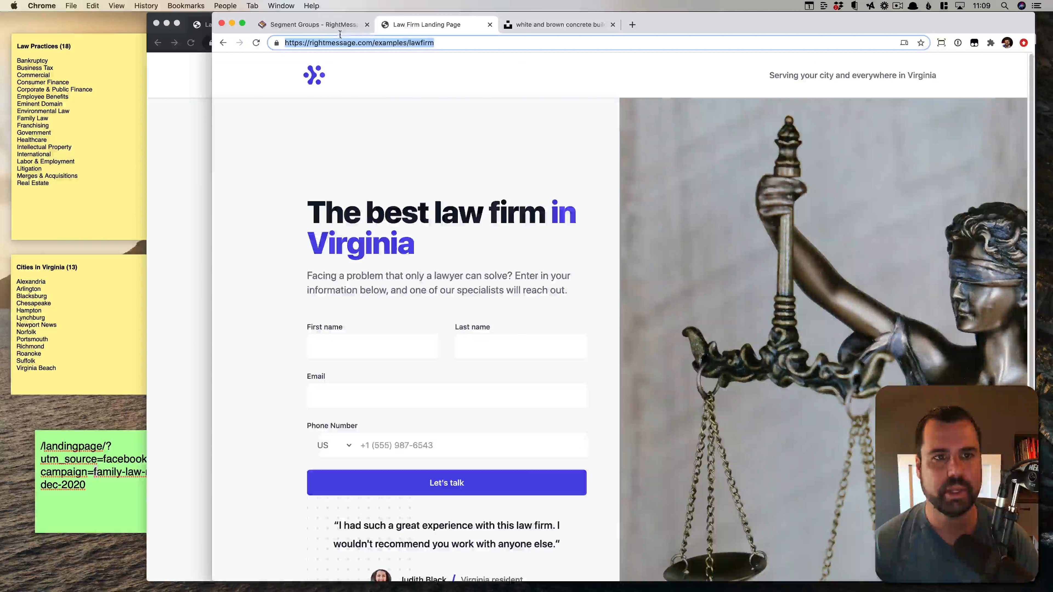
pyautogui.click(325, 26)
pyautogui.click(286, 147)
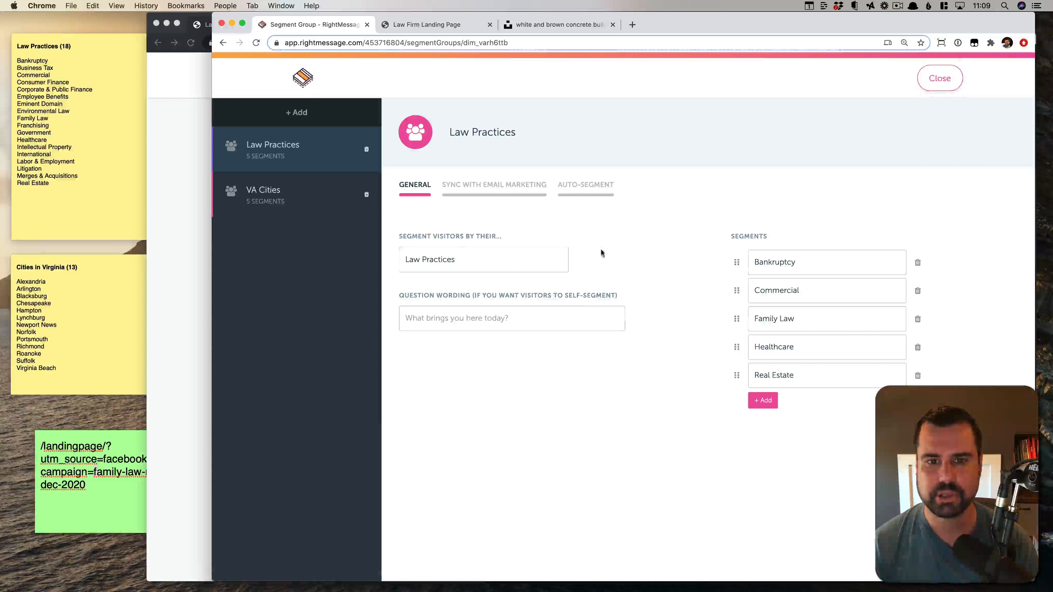
pyautogui.click(585, 185)
pyautogui.scroll(-6, 587, 357)
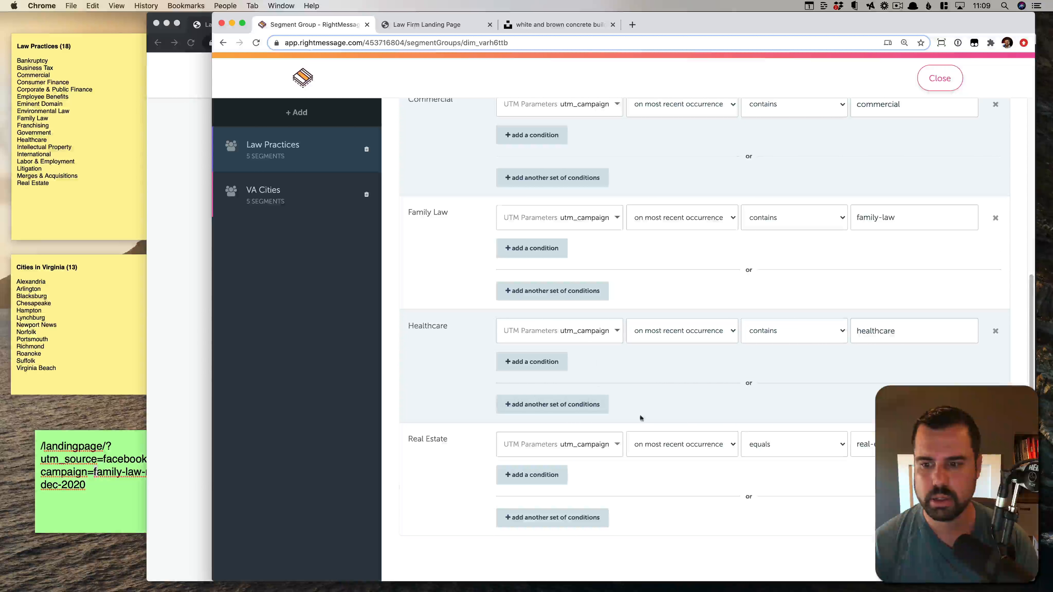
# Set the Real Estate condition's operator to contains, publish the saved change to the site, and return to the incognito landing page.
pyautogui.click(842, 443)
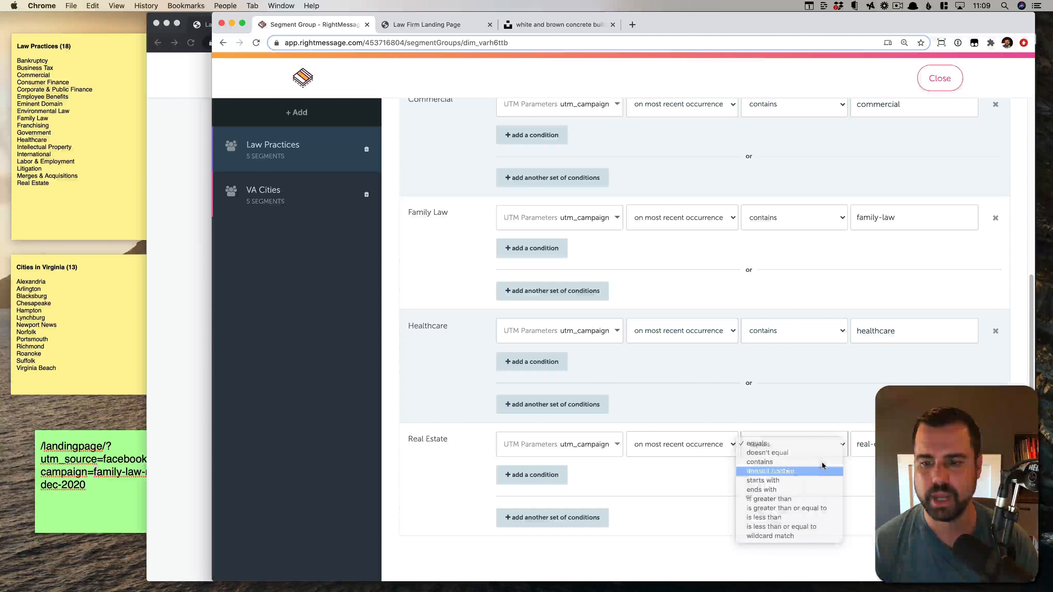
pyautogui.click(784, 462)
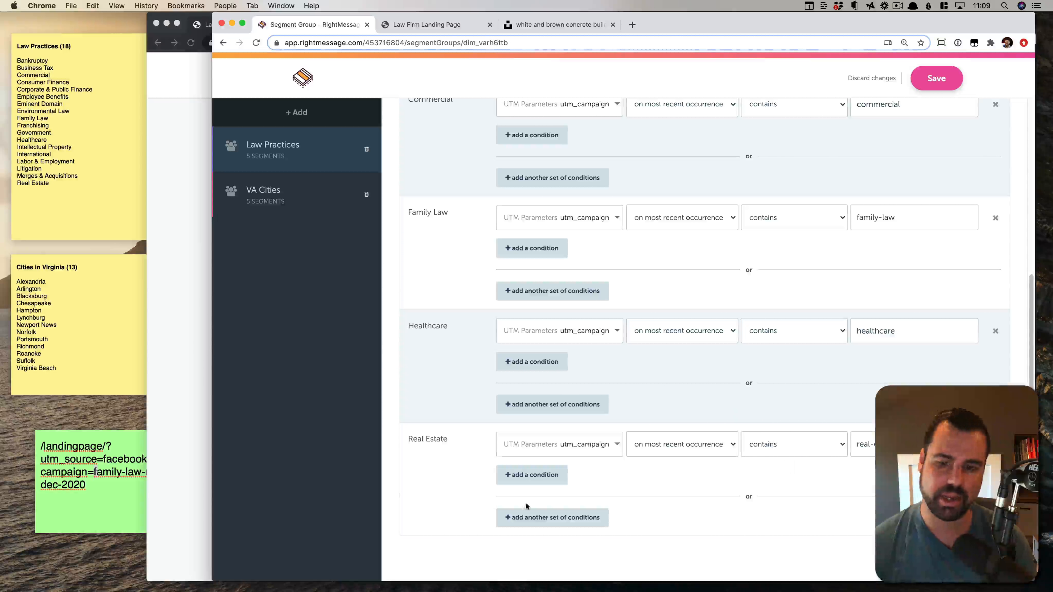
pyautogui.click(935, 81)
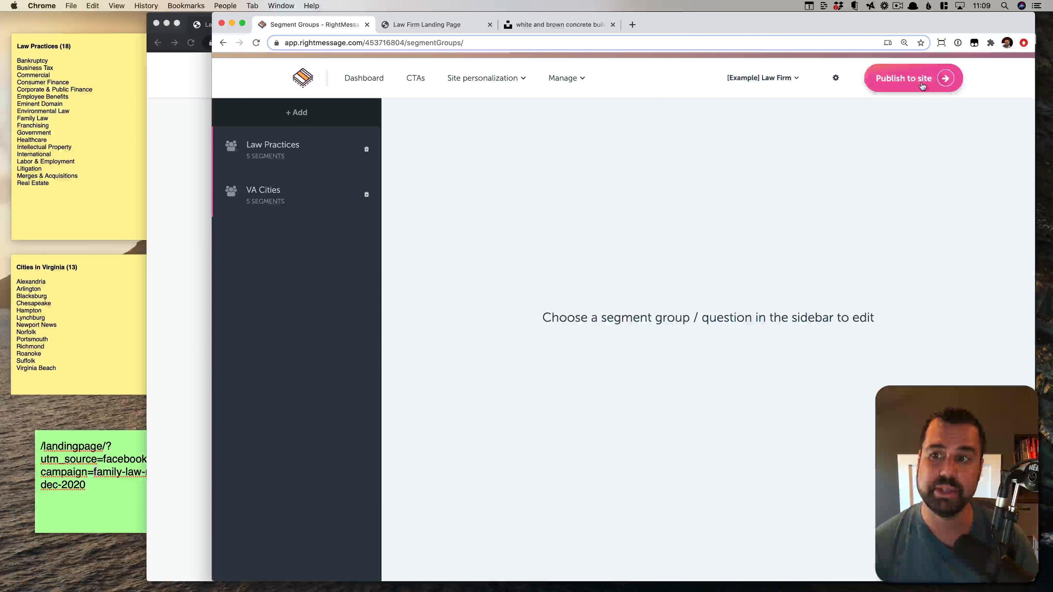
pyautogui.click(922, 81)
pyautogui.press('super+grave')
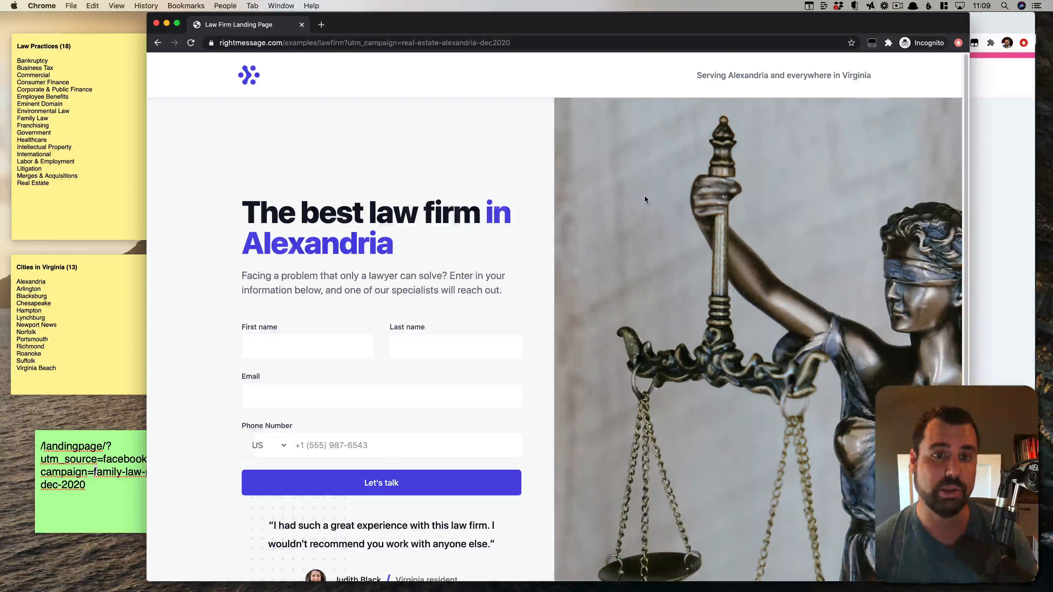
pyautogui.rightClick(535, 150)
pyautogui.click(551, 235)
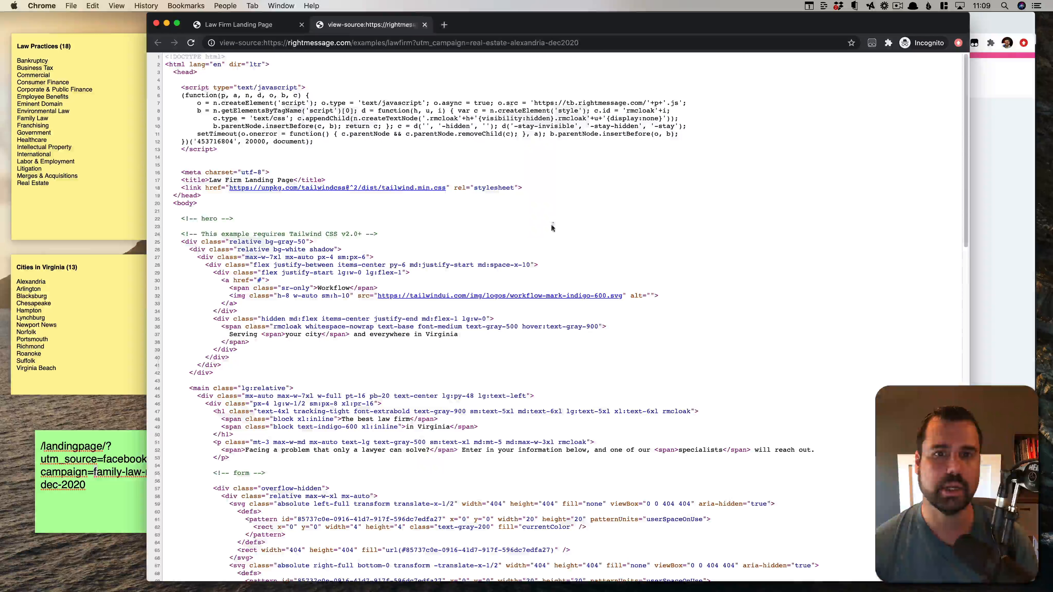
pyautogui.press('super+w')
# Reload the incognito landing page with the developer tools' Network view open to bypass the cache, and close the developer tools.
pyautogui.rightClick(532, 192)
pyautogui.click(556, 292)
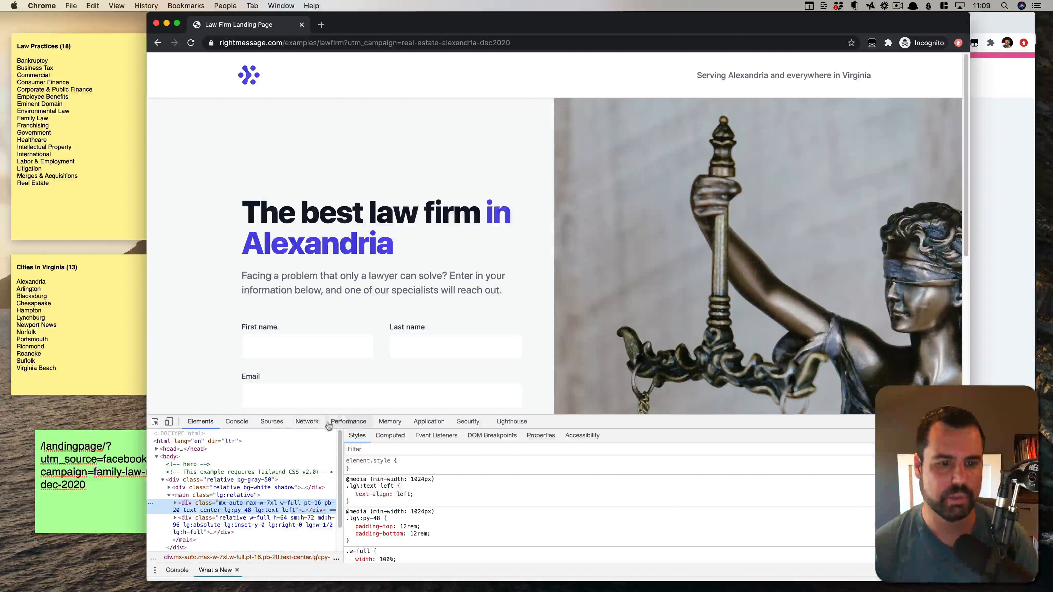
pyautogui.click(307, 421)
pyautogui.press('super+r')
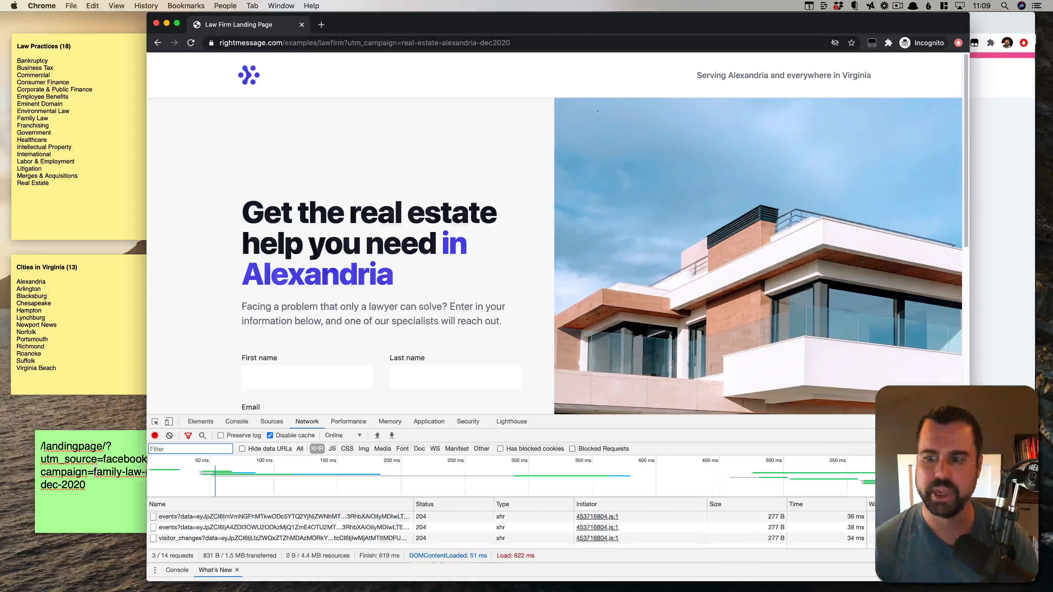
pyautogui.press('super+alt+i')
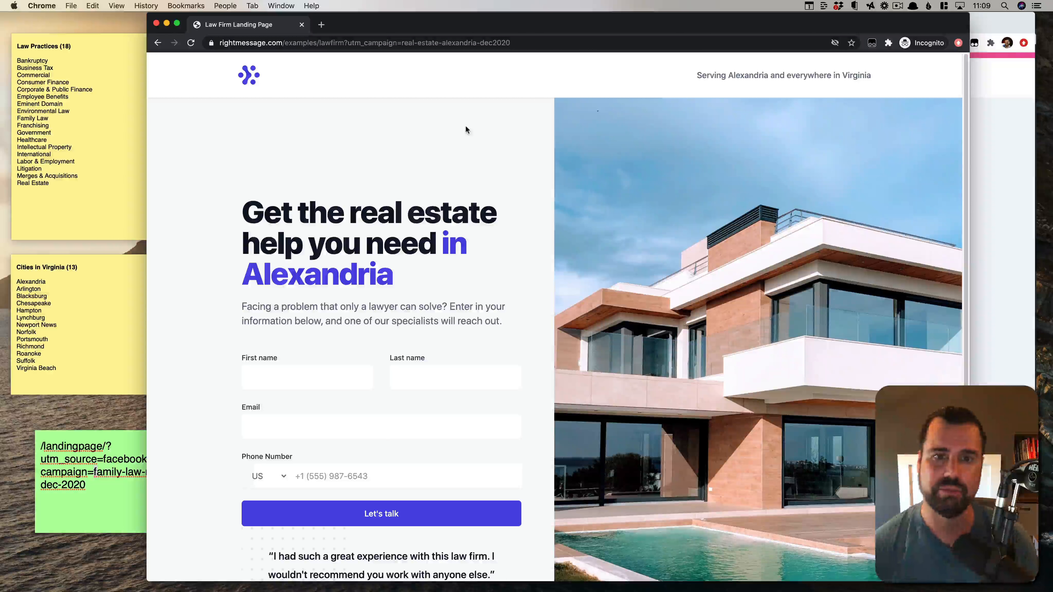
# Return to the RightMessage segment groups and open the email marketing sync settings of the Law Practices group.
pyautogui.press('super+grave')
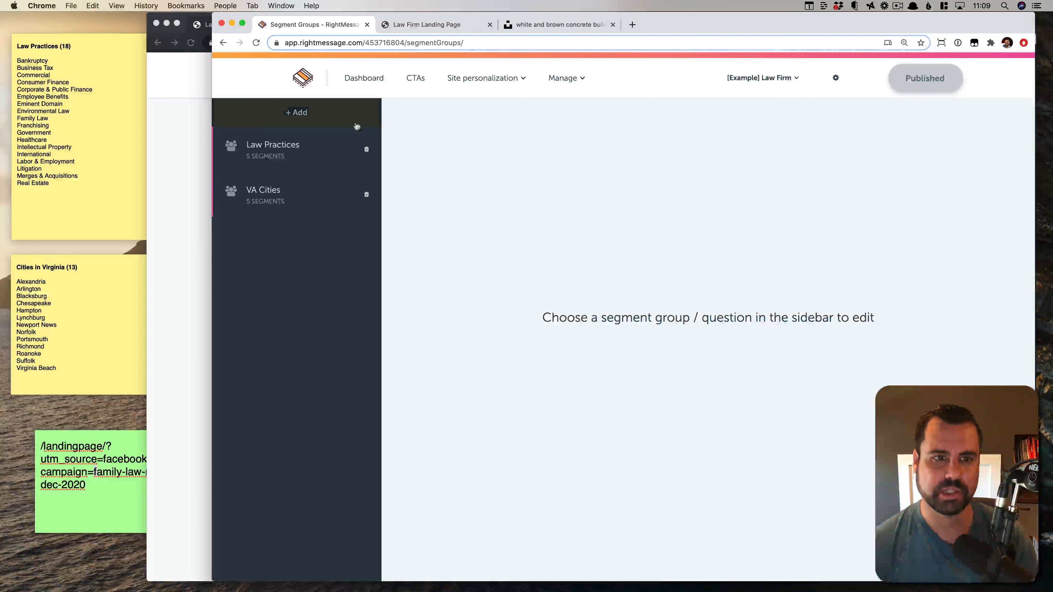
pyautogui.click(286, 149)
pyautogui.click(535, 190)
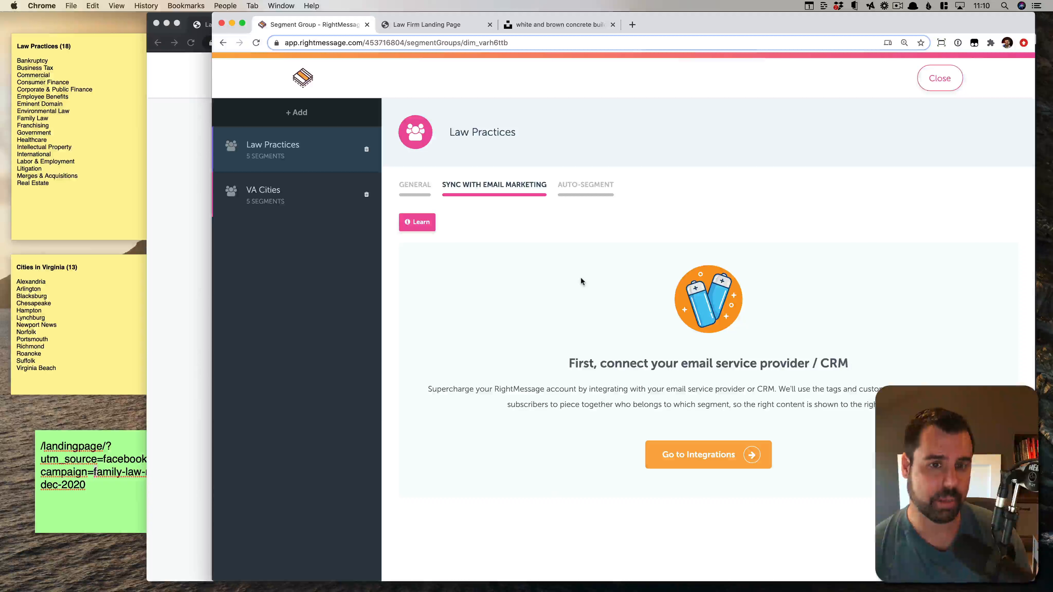
# Examine the personalized headline and contact form on the incognito landing page, and close that page.
pyautogui.click(209, 318)
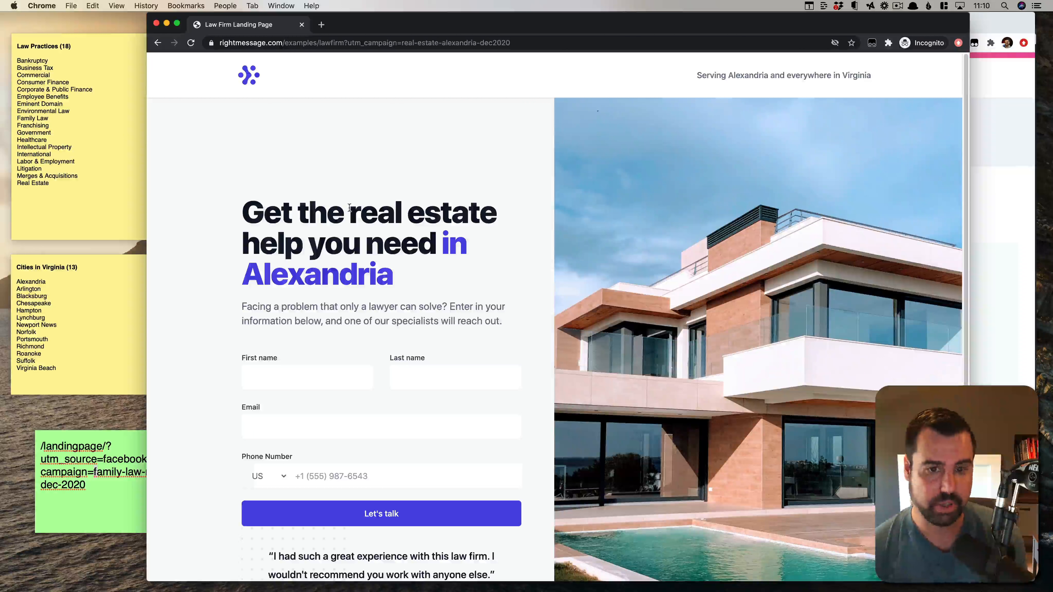
pyautogui.scroll(-1, 344, 350)
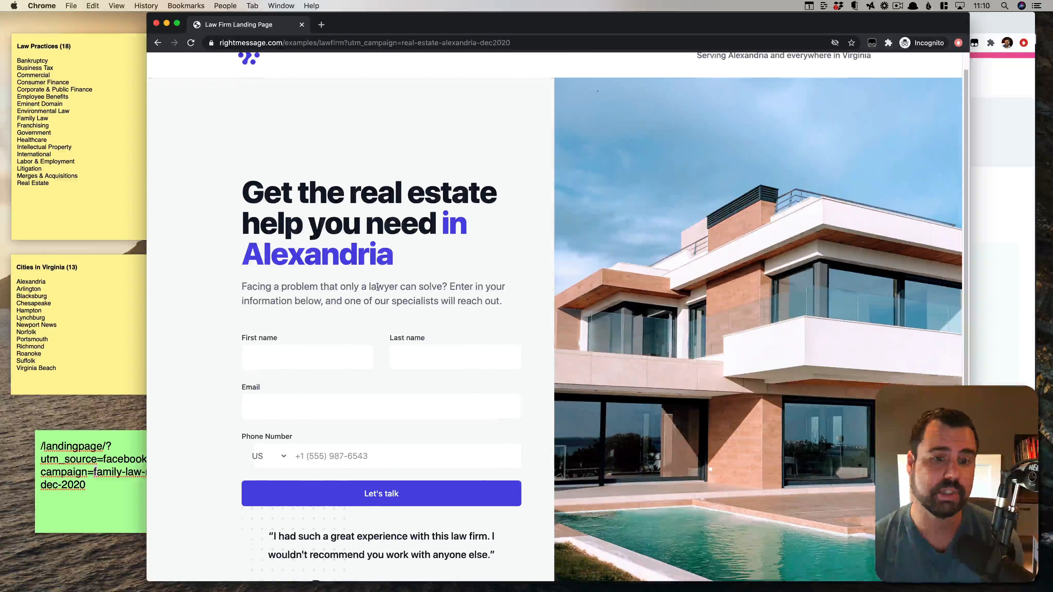
pyautogui.click(344, 350)
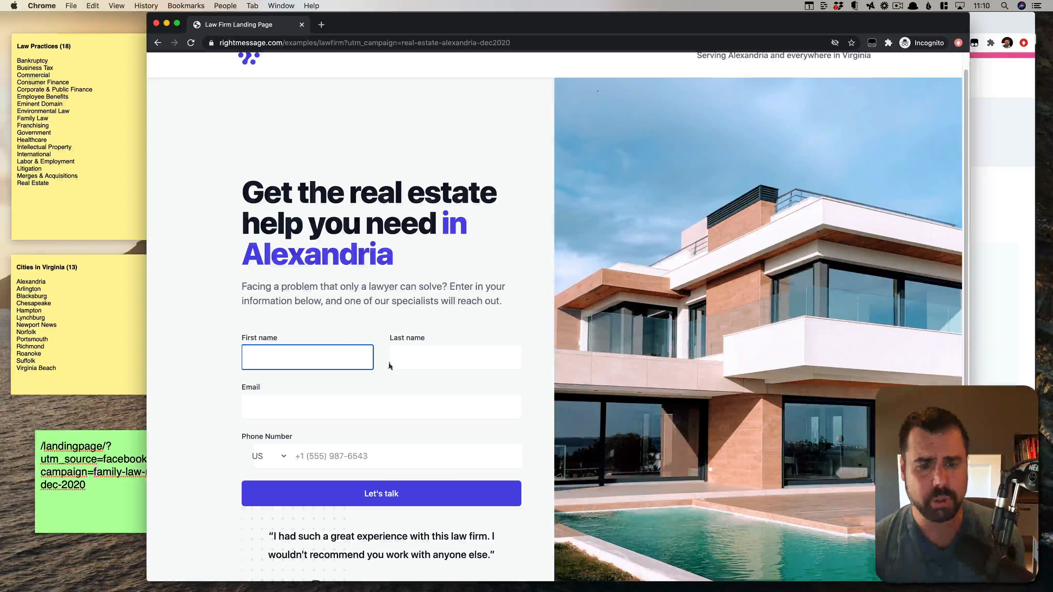
pyautogui.click(369, 266)
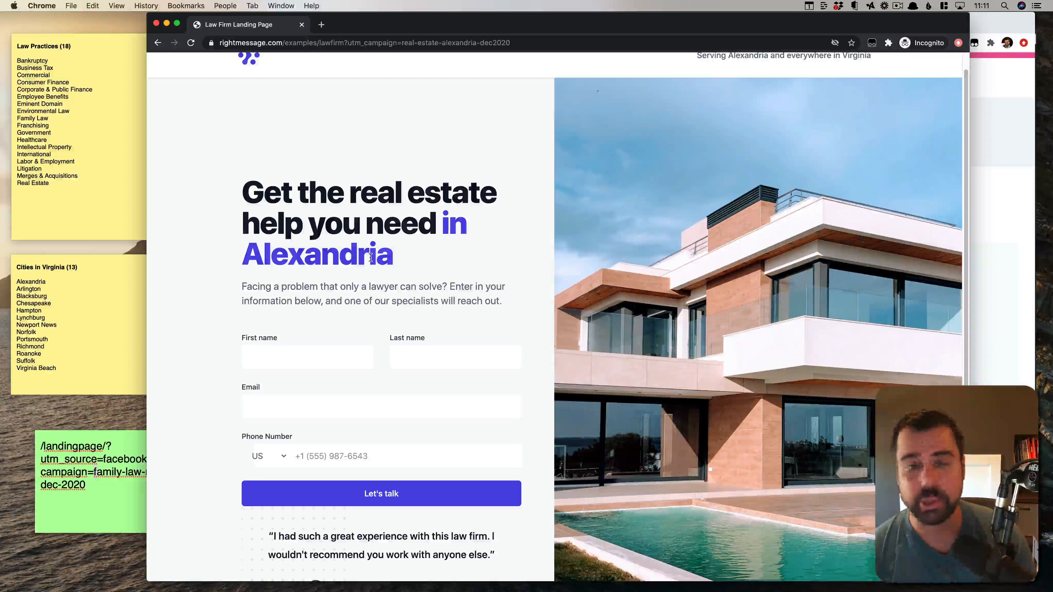
pyautogui.press('super+w')
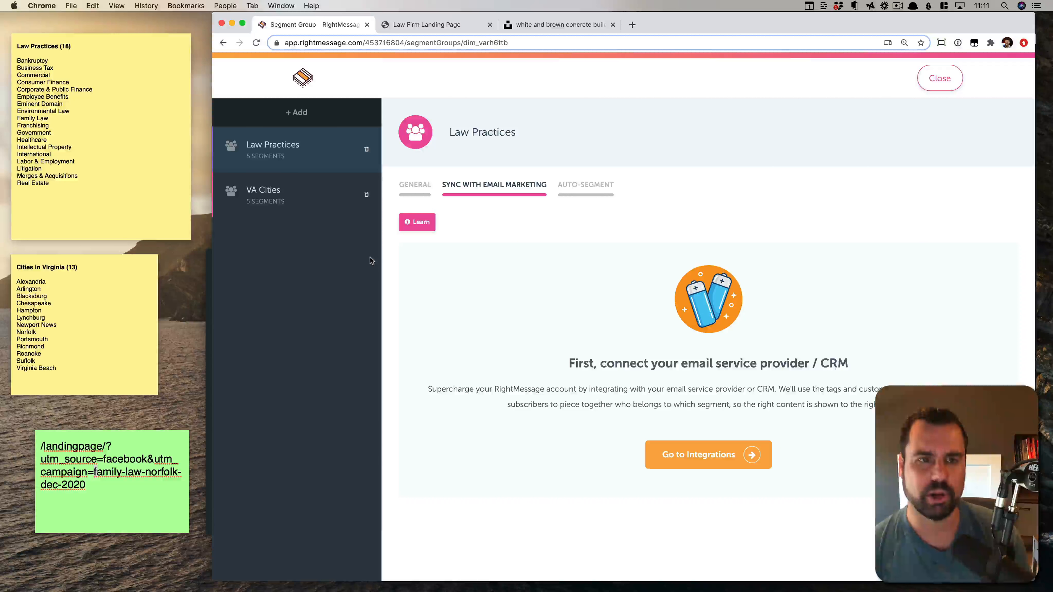